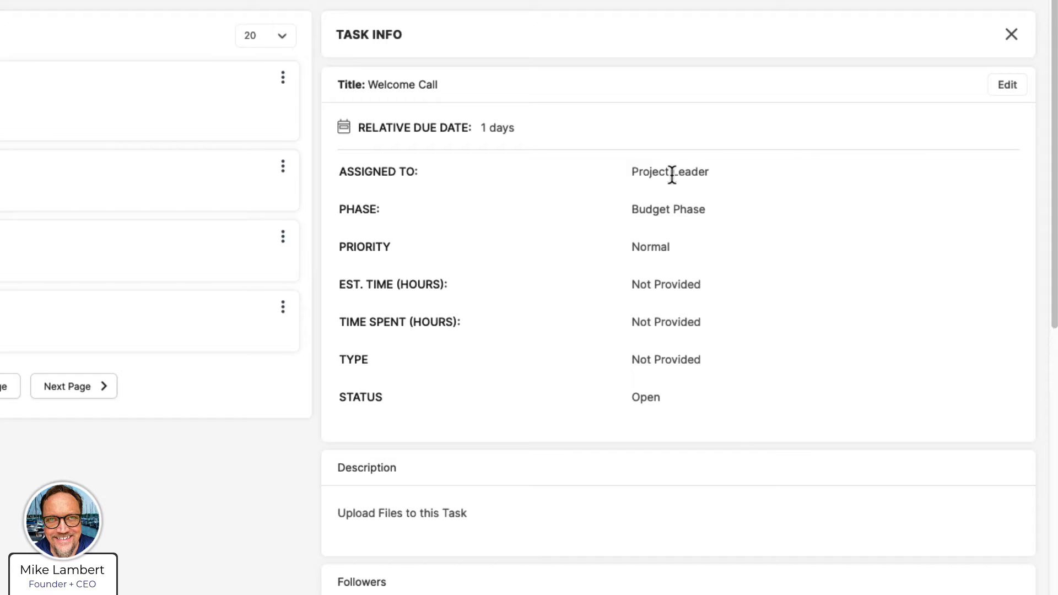
Open the Welcome Call template task for editing and change its assignee from the project leader to Client
{"action": "left_click", "coordinate": [1007, 85]}
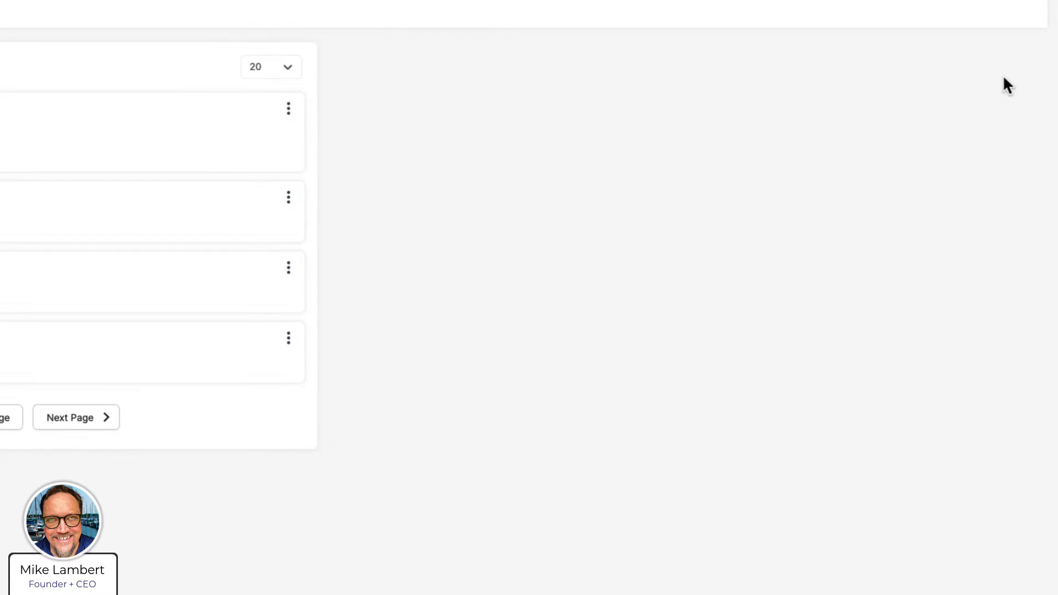
{"action": "scroll", "coordinate": [688, 184], "scroll_direction": "down", "scroll_amount": 7}
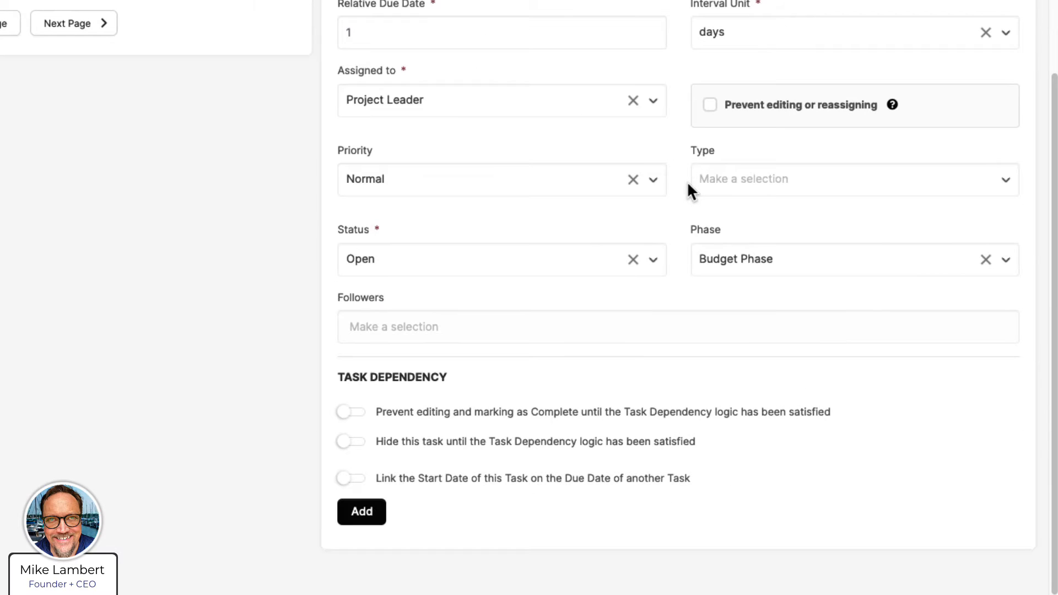
{"action": "left_click", "coordinate": [496, 100]}
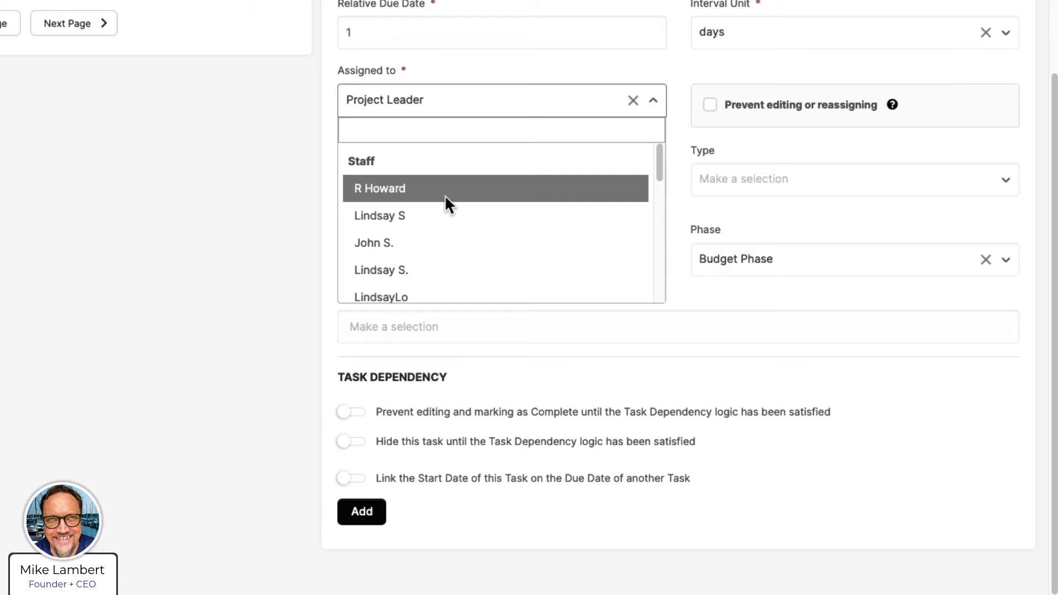
{"action": "left_click", "coordinate": [520, 74]}
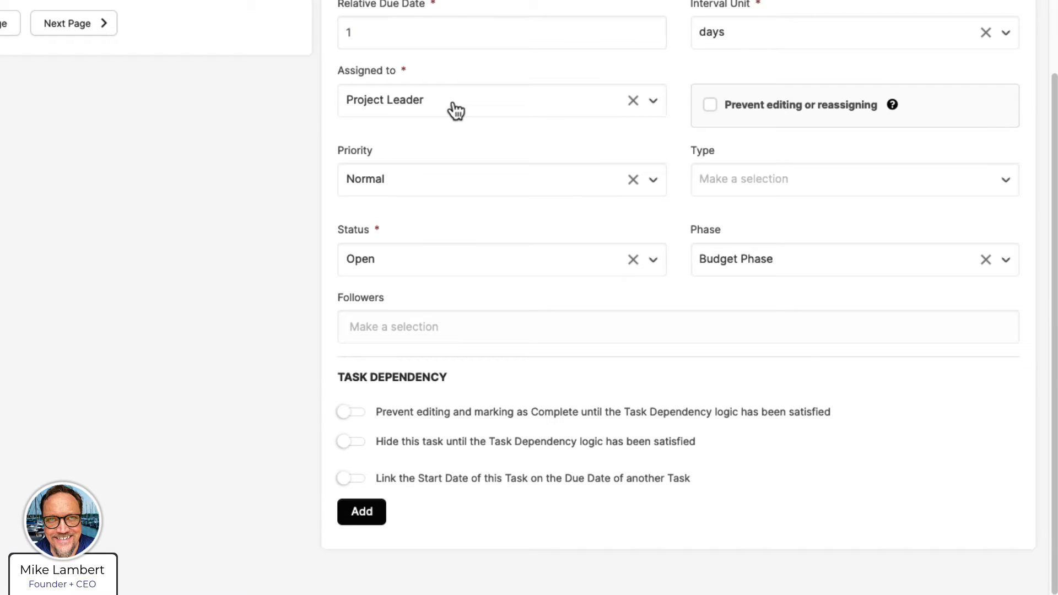
{"action": "left_click", "coordinate": [455, 111]}
{"action": "scroll", "coordinate": [421, 223], "scroll_direction": "down", "scroll_amount": 10}
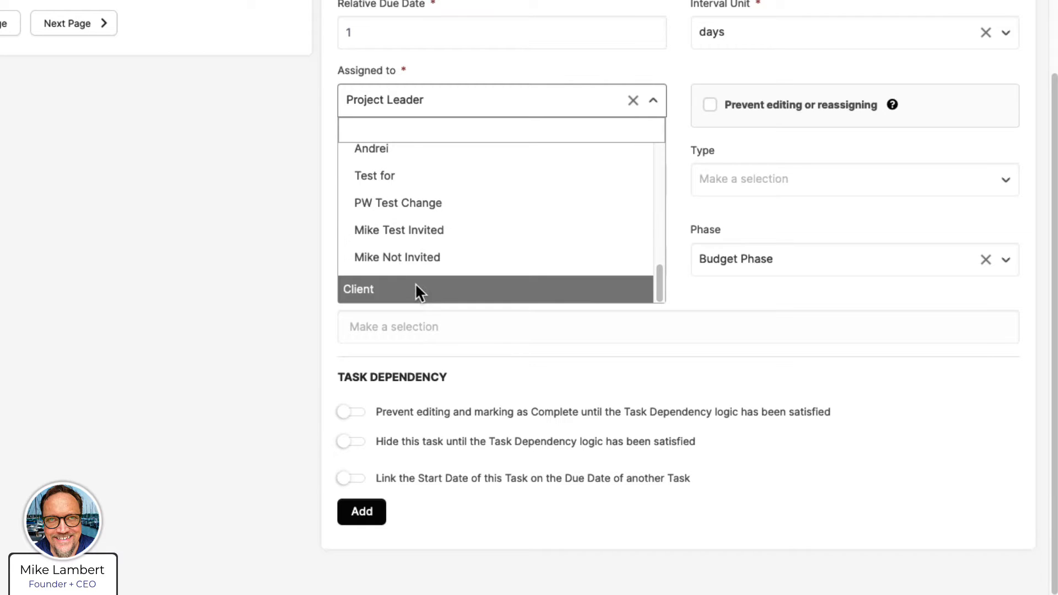
{"action": "left_click", "coordinate": [418, 290]}
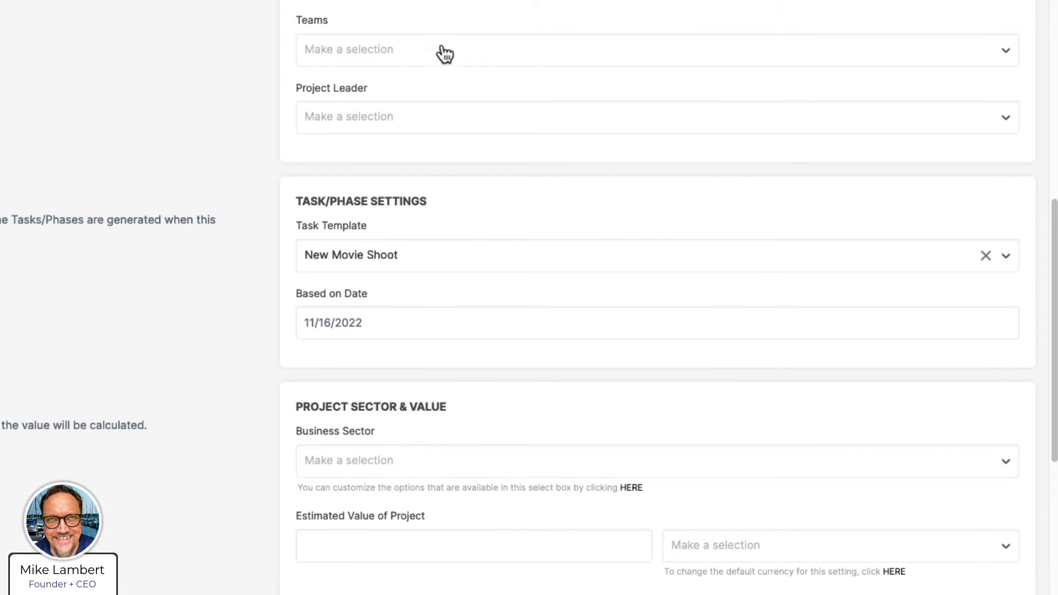
Examine the client, teammate and project leader assignment fields on the Add Project form
{"action": "scroll", "coordinate": [441, 51], "scroll_direction": "up", "scroll_amount": 10}
{"action": "scroll", "coordinate": [454, 33], "scroll_direction": "up", "scroll_amount": 5}
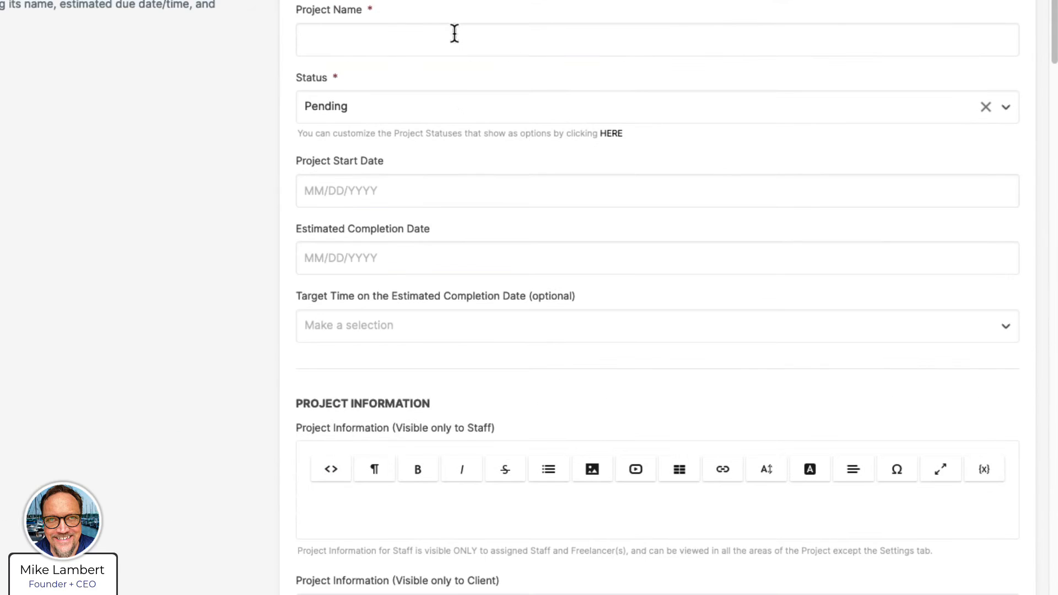
{"action": "scroll", "coordinate": [406, 97], "scroll_direction": "down", "scroll_amount": 12}
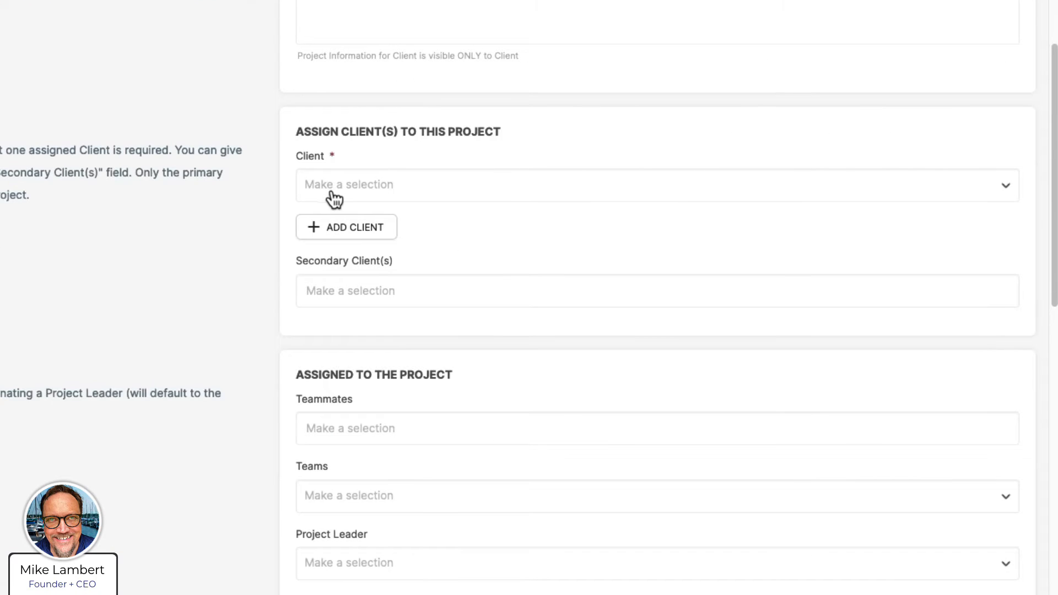
{"action": "scroll", "coordinate": [238, 247], "scroll_direction": "down", "scroll_amount": 8}
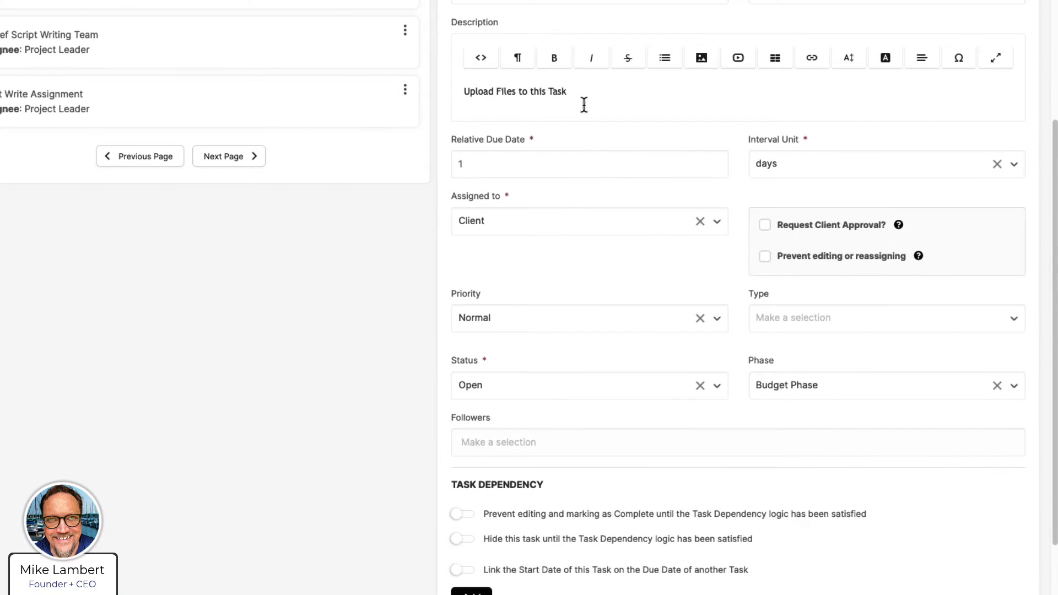
Set the Welcome Call task's relative due date to 14 in the task edit form
{"action": "scroll", "coordinate": [531, 102], "scroll_direction": "up", "scroll_amount": 3}
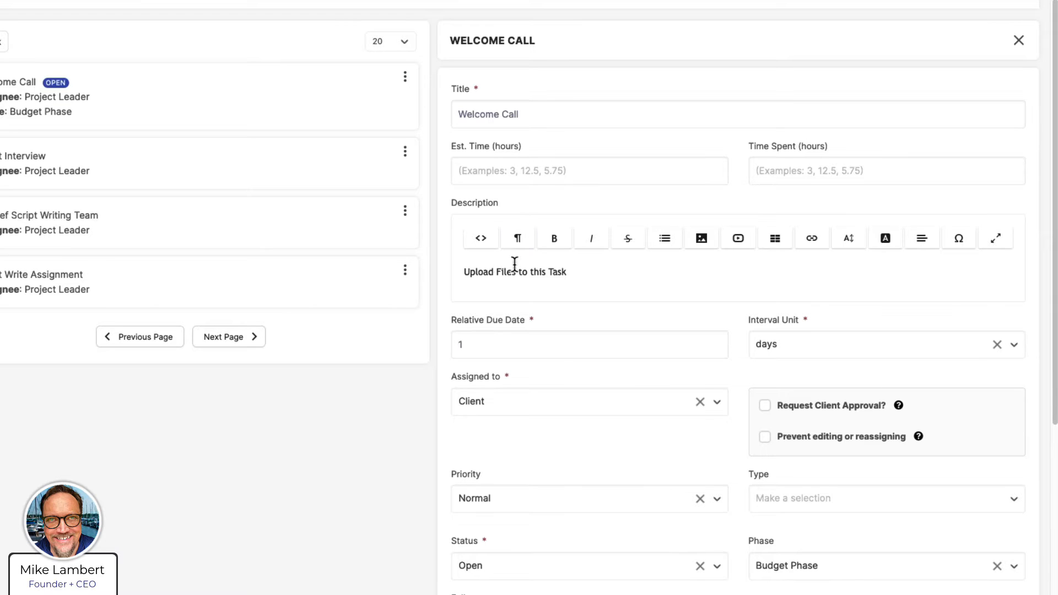
{"action": "scroll", "coordinate": [479, 359], "scroll_direction": "down", "scroll_amount": 1}
{"action": "scroll", "coordinate": [479, 378], "scroll_direction": "down", "scroll_amount": 1}
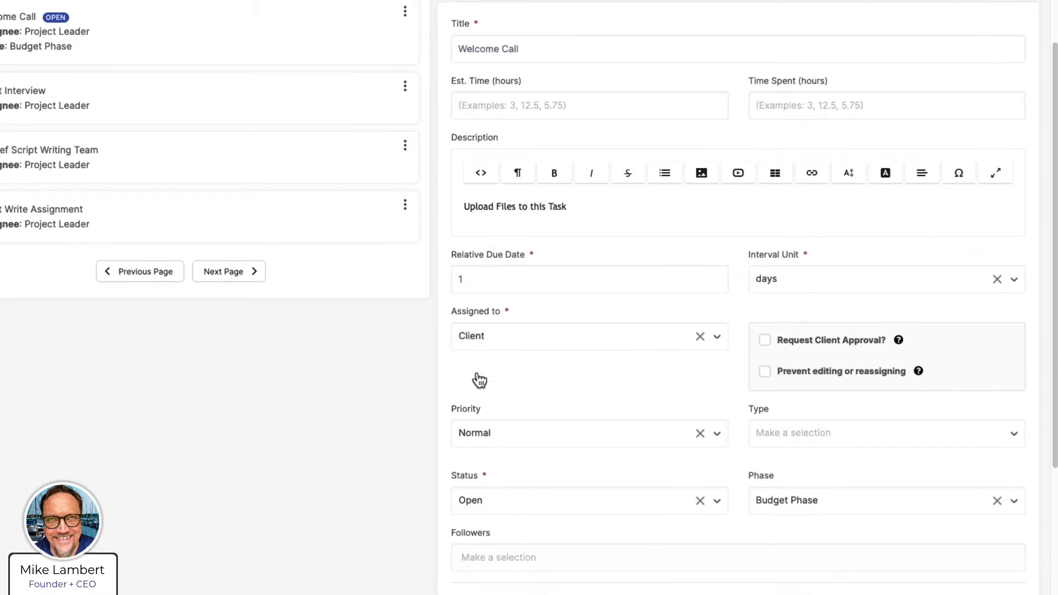
{"action": "scroll", "coordinate": [526, 412], "scroll_direction": "down", "scroll_amount": 1}
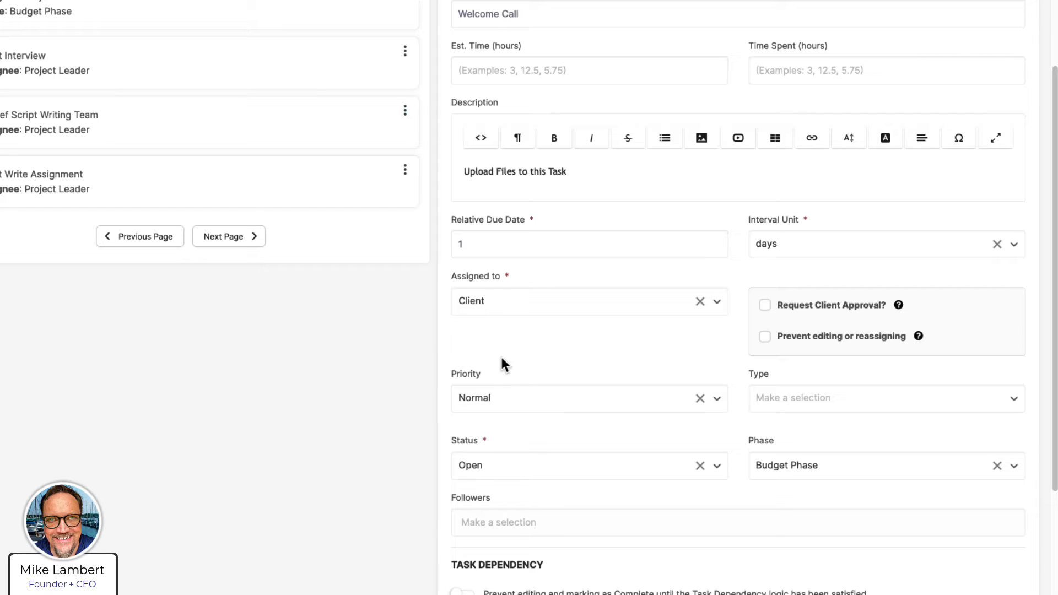
{"action": "left_click", "coordinate": [633, 171]}
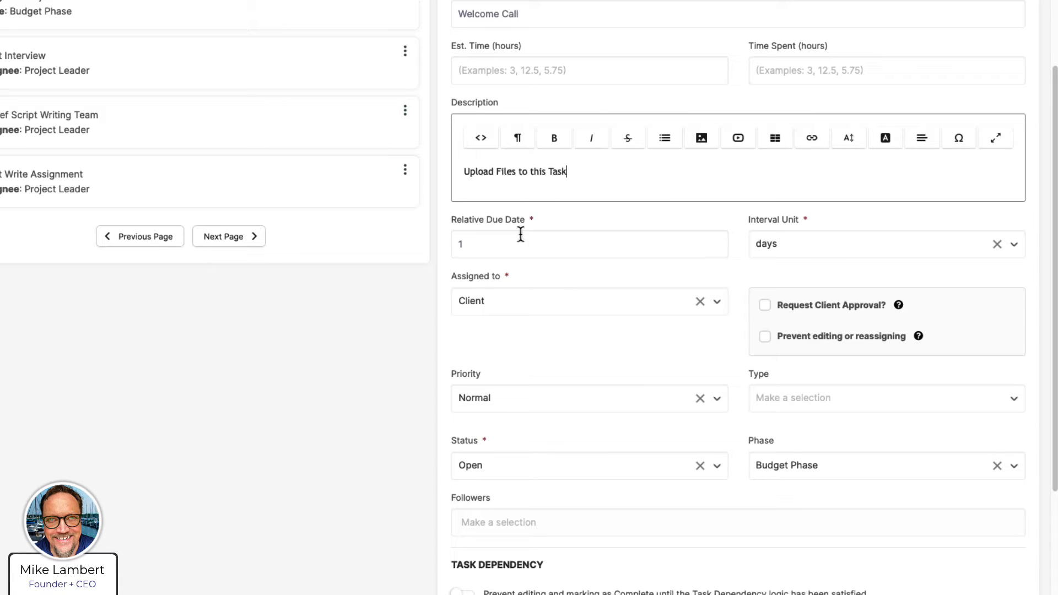
{"action": "left_click", "coordinate": [508, 245]}
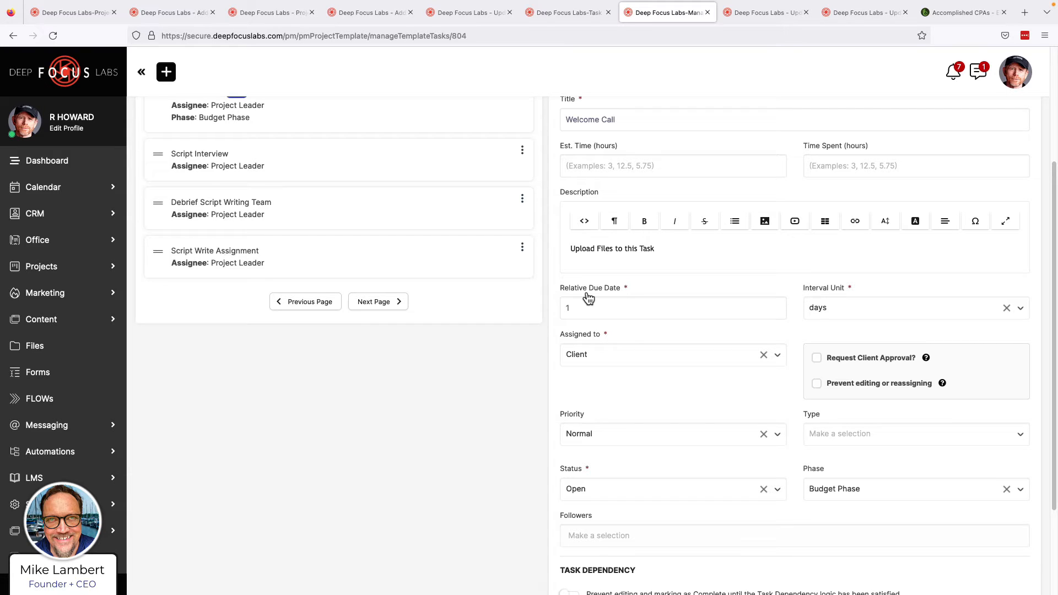
{"action": "left_click_drag", "start_coordinate": [588, 307], "coordinate": [563, 313]}
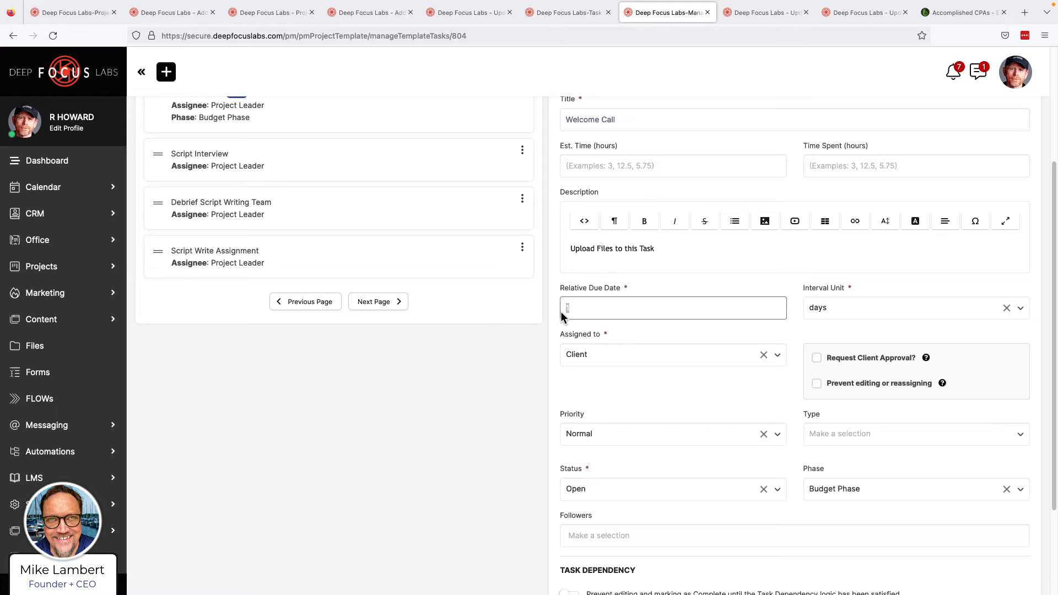
{"action": "type", "text": "14"}
{"action": "left_click", "coordinate": [631, 294]}
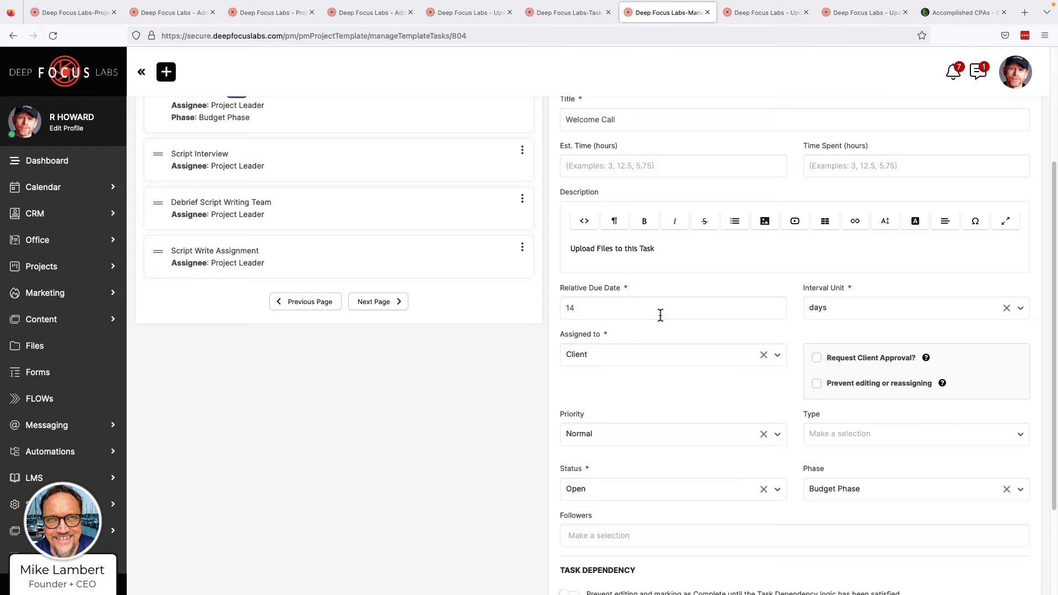
{"action": "scroll", "coordinate": [660, 315], "scroll_direction": "up", "scroll_amount": 2}
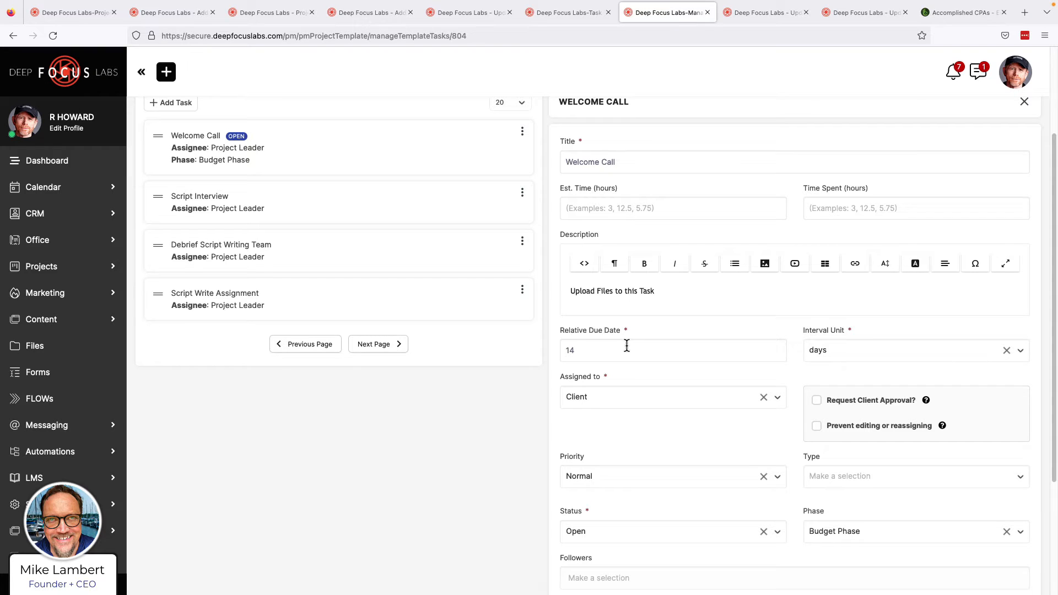
Return to the Add Project form and set the task template's Based on Date to 12/02/2022
{"action": "left_click", "coordinate": [175, 20]}
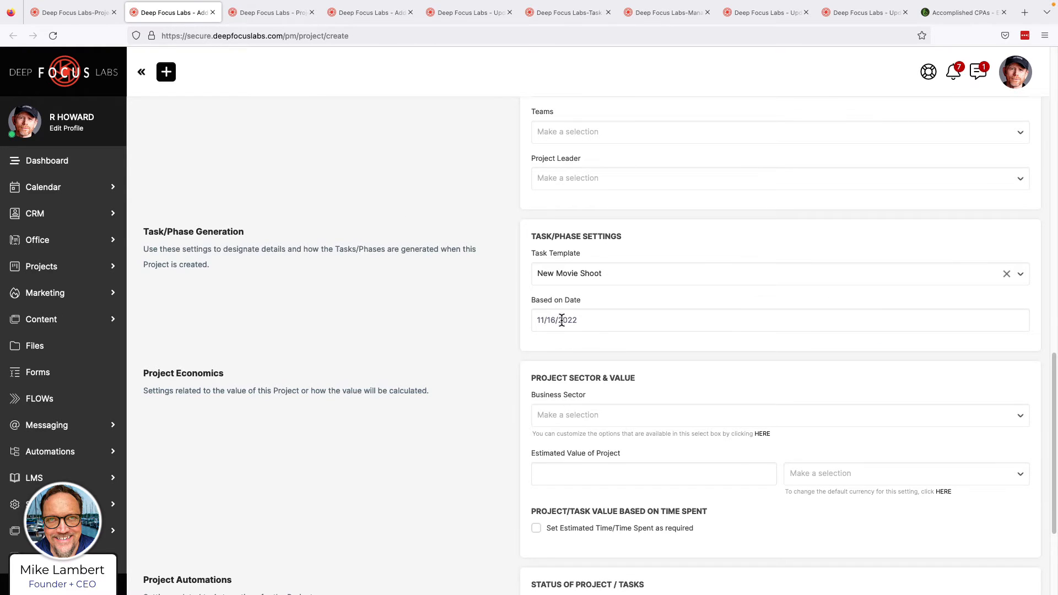
{"action": "scroll", "coordinate": [562, 321], "scroll_direction": "up", "scroll_amount": 12}
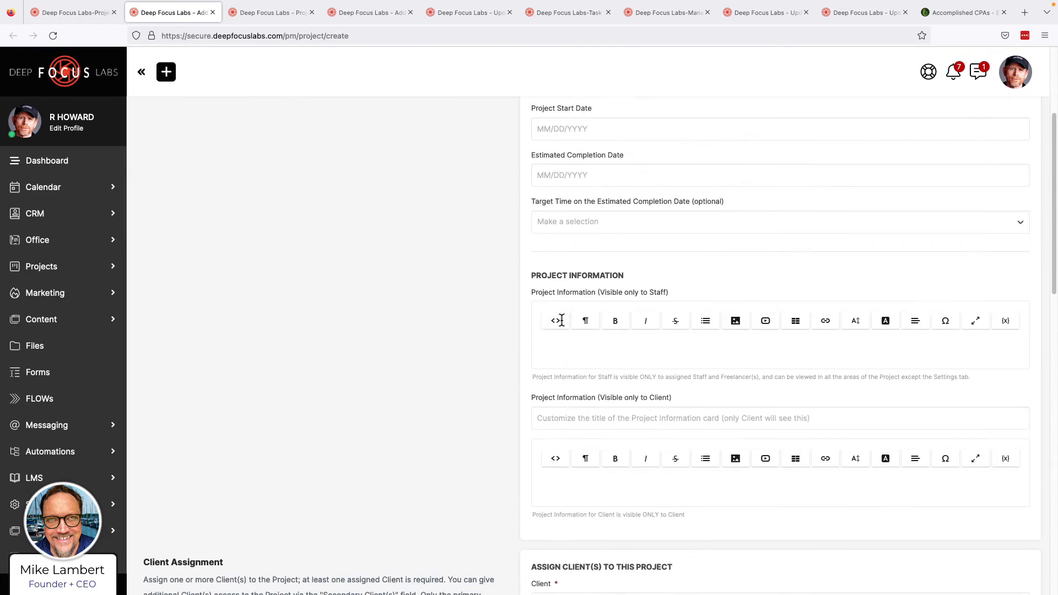
{"action": "scroll", "coordinate": [561, 321], "scroll_direction": "up", "scroll_amount": 5}
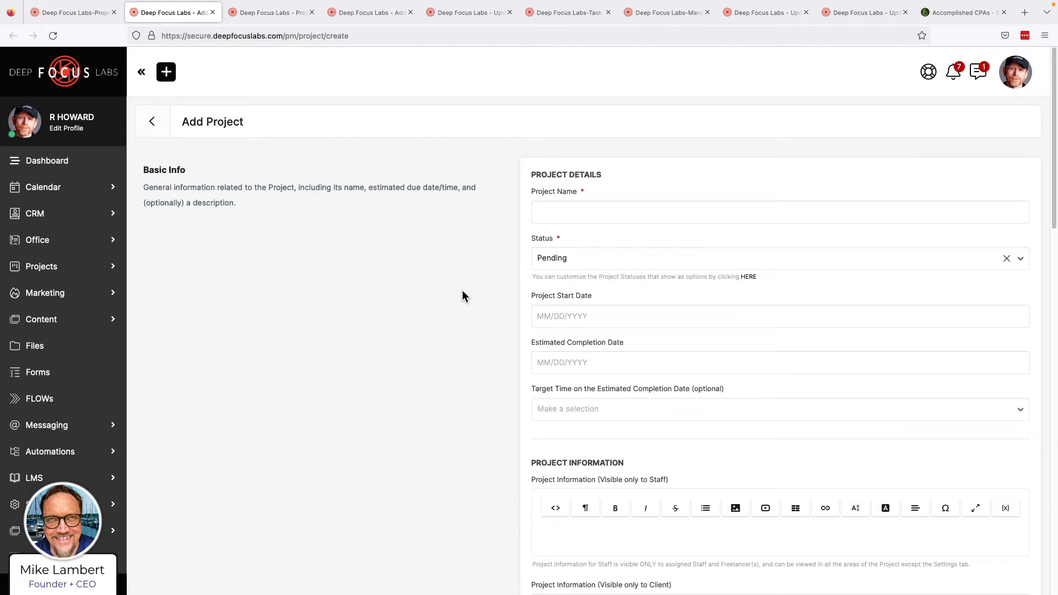
{"action": "scroll", "coordinate": [463, 293], "scroll_direction": "down", "scroll_amount": 10}
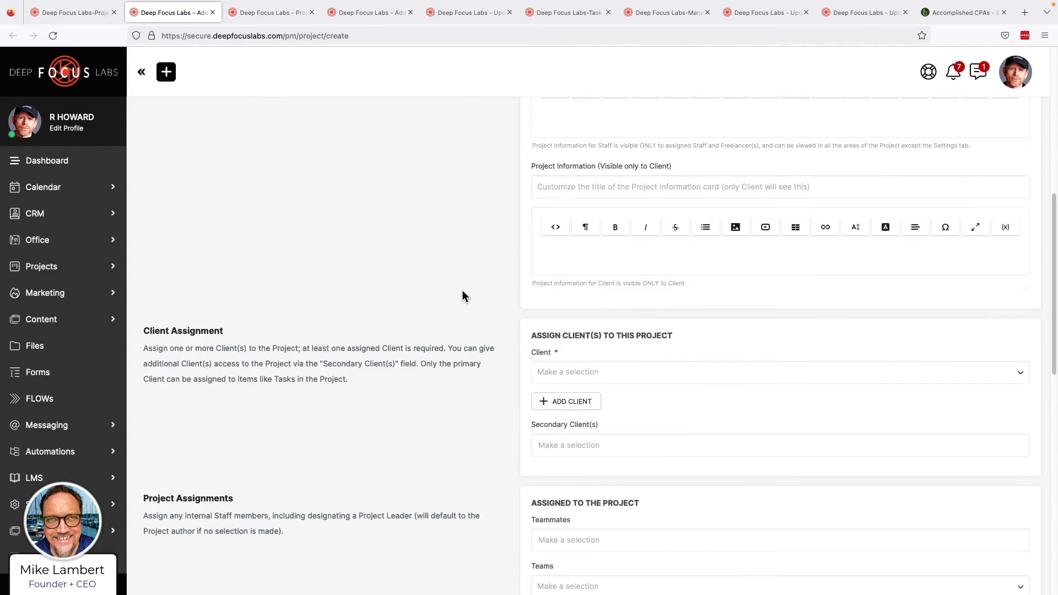
{"action": "scroll", "coordinate": [462, 296], "scroll_direction": "down", "scroll_amount": 4}
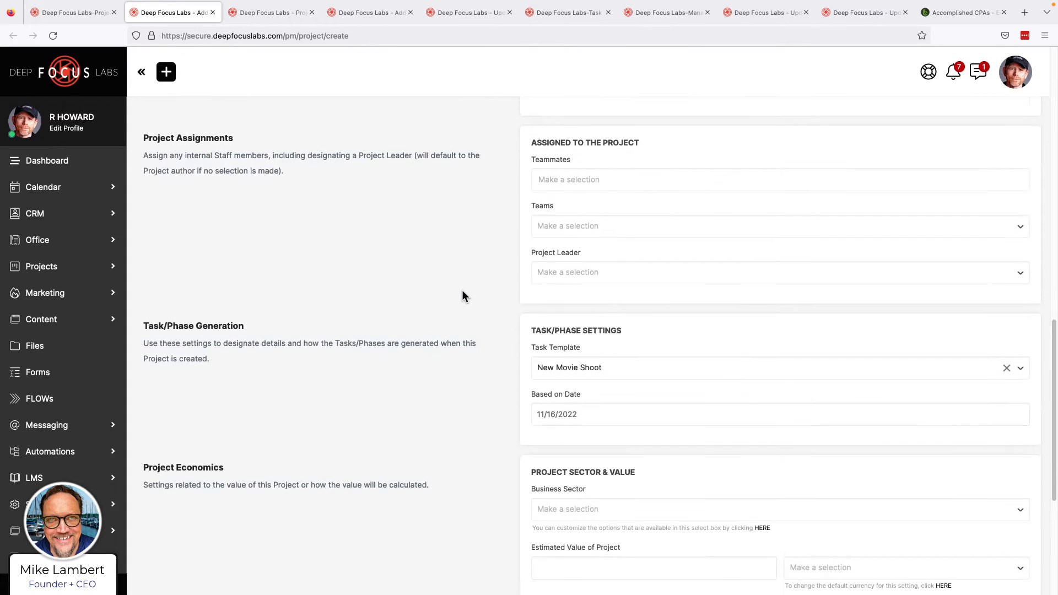
{"action": "scroll", "coordinate": [477, 379], "scroll_direction": "down", "scroll_amount": 1}
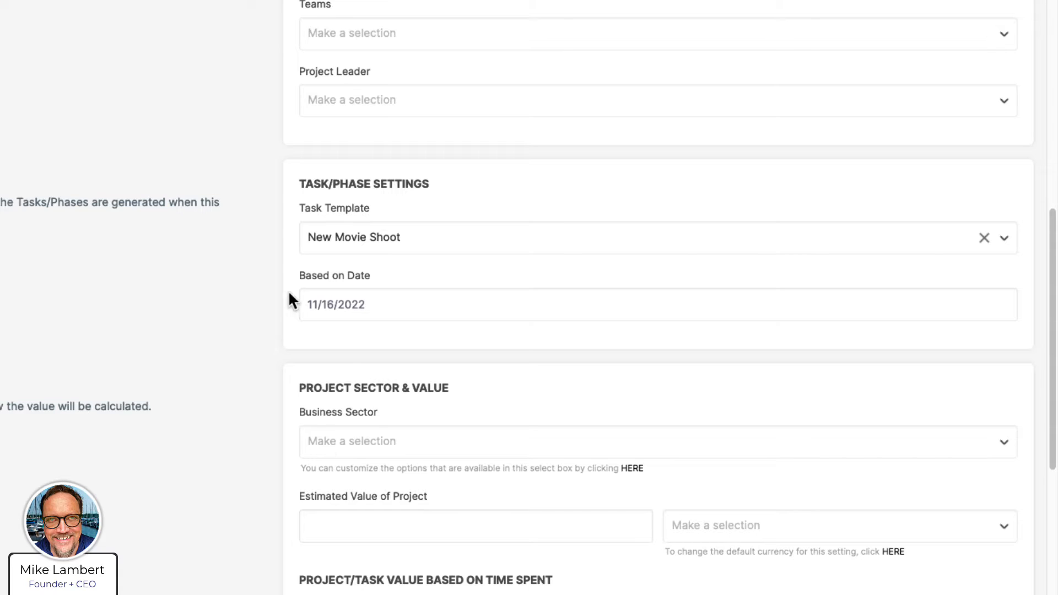
{"action": "left_click", "coordinate": [331, 313]}
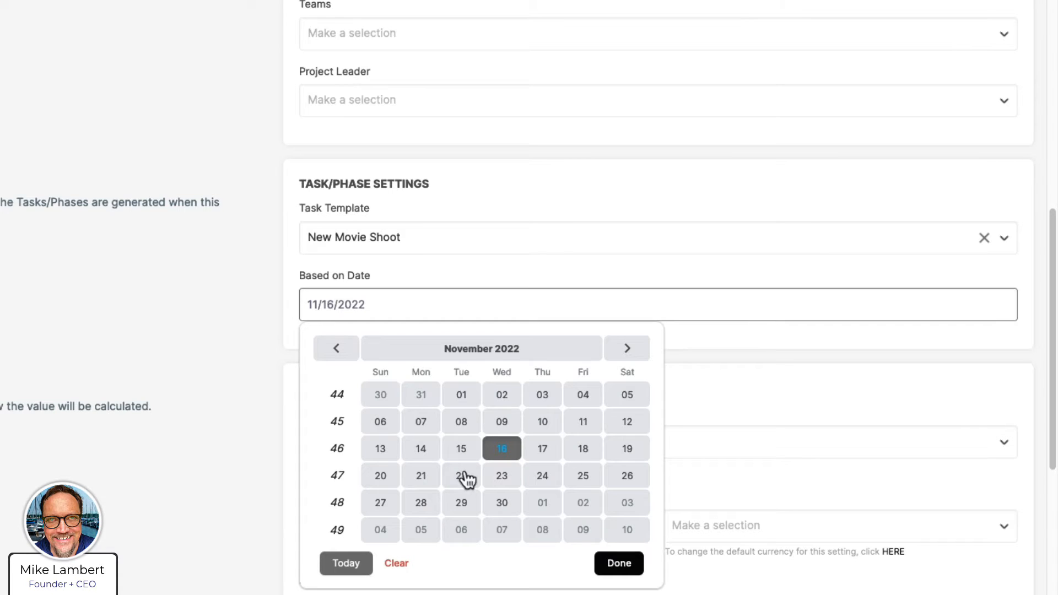
{"action": "left_click", "coordinate": [578, 504]}
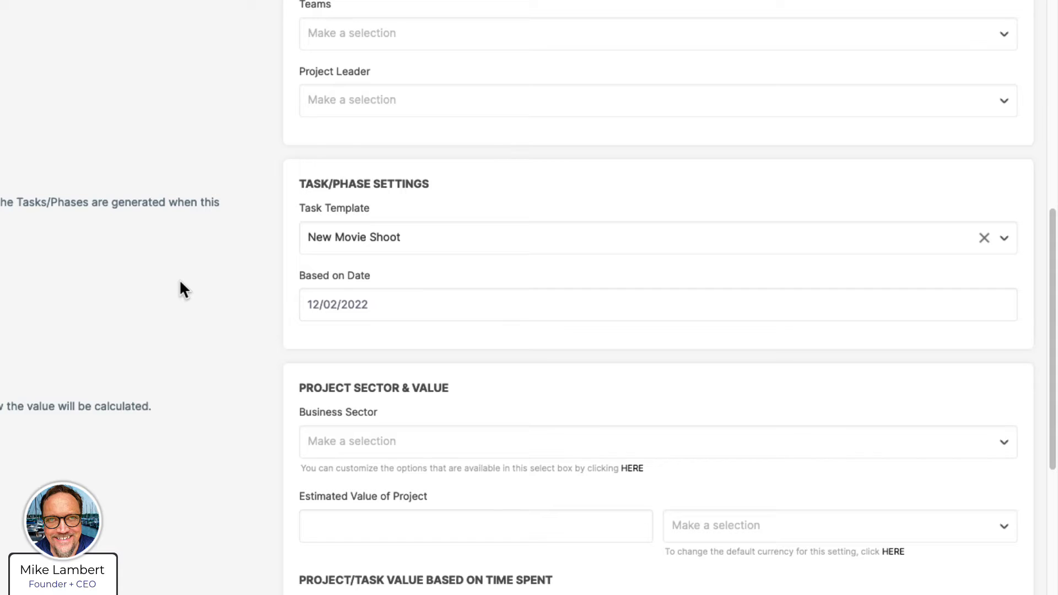
Set the task template's Based on Date to today's date, 11/16/2022
{"action": "left_click", "coordinate": [303, 304]}
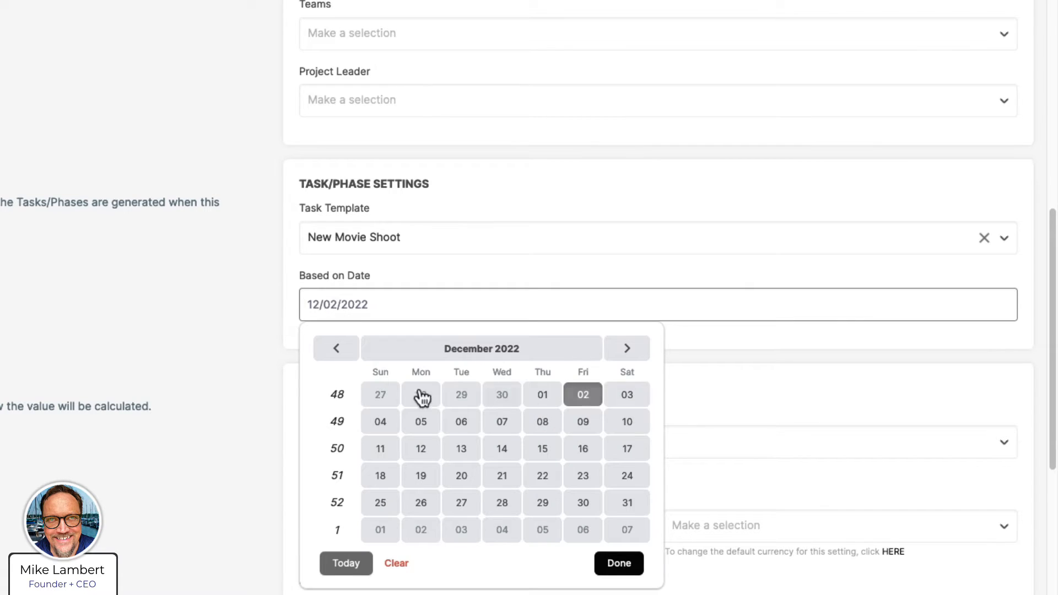
{"action": "left_click", "coordinate": [346, 564]}
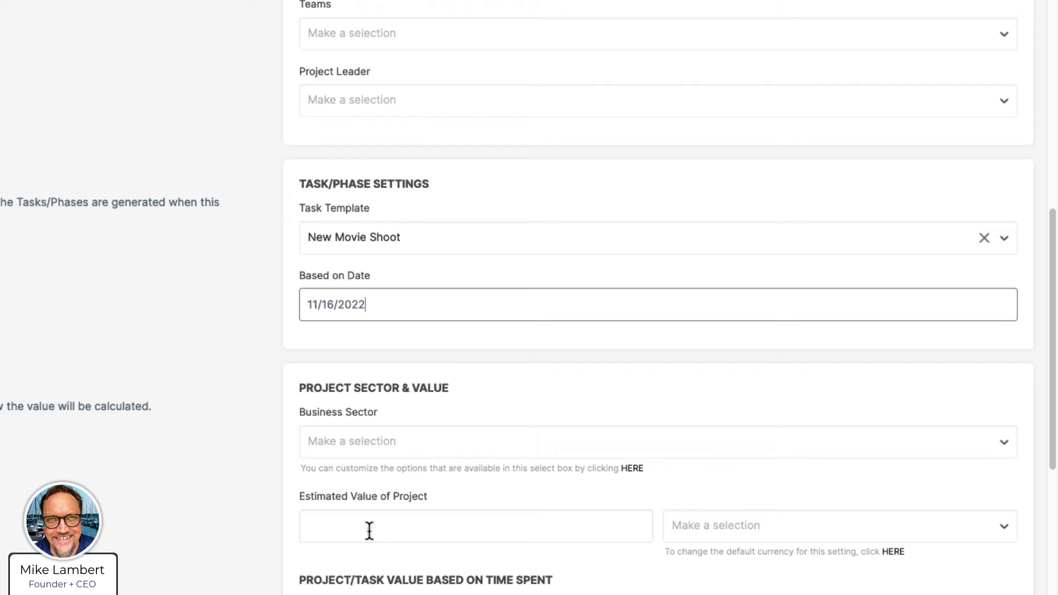
{"action": "left_click", "coordinate": [188, 322]}
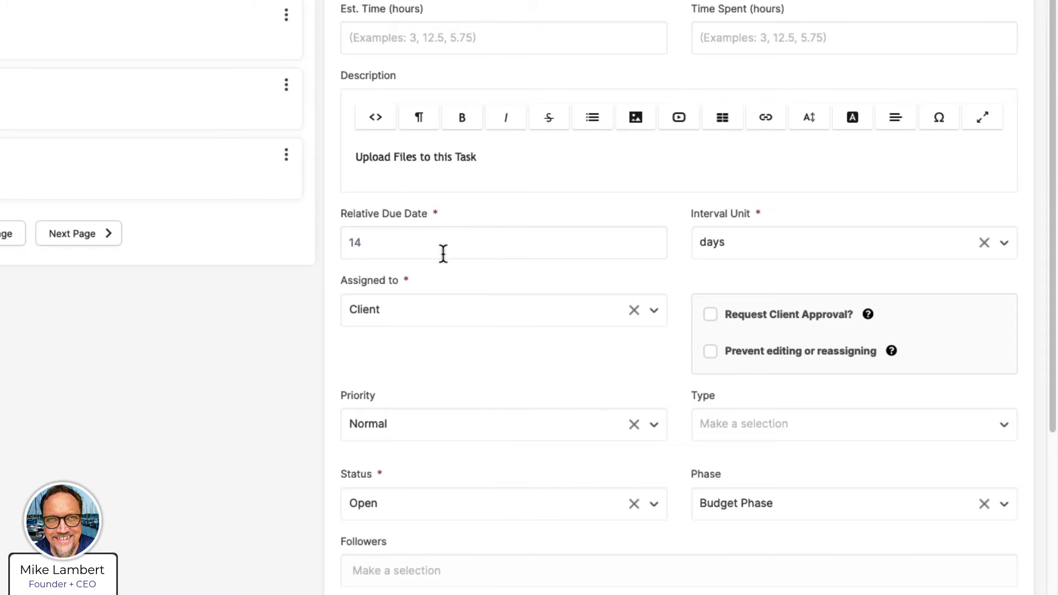
Examine the interval units offered for the Welcome Call task's relative due date without changing the selection
{"action": "left_click", "coordinate": [734, 251]}
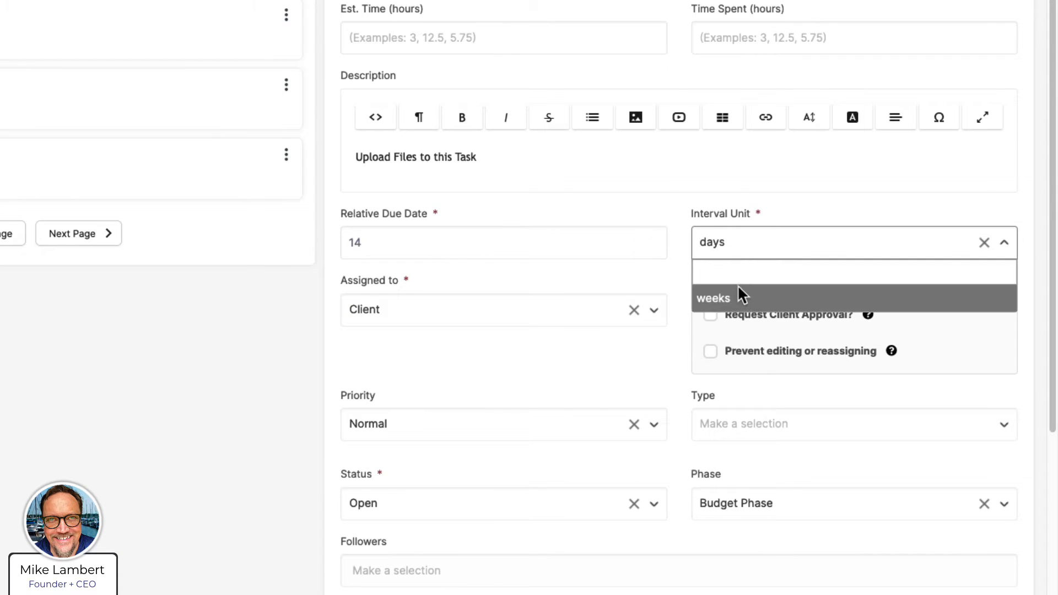
{"action": "left_click", "coordinate": [673, 209]}
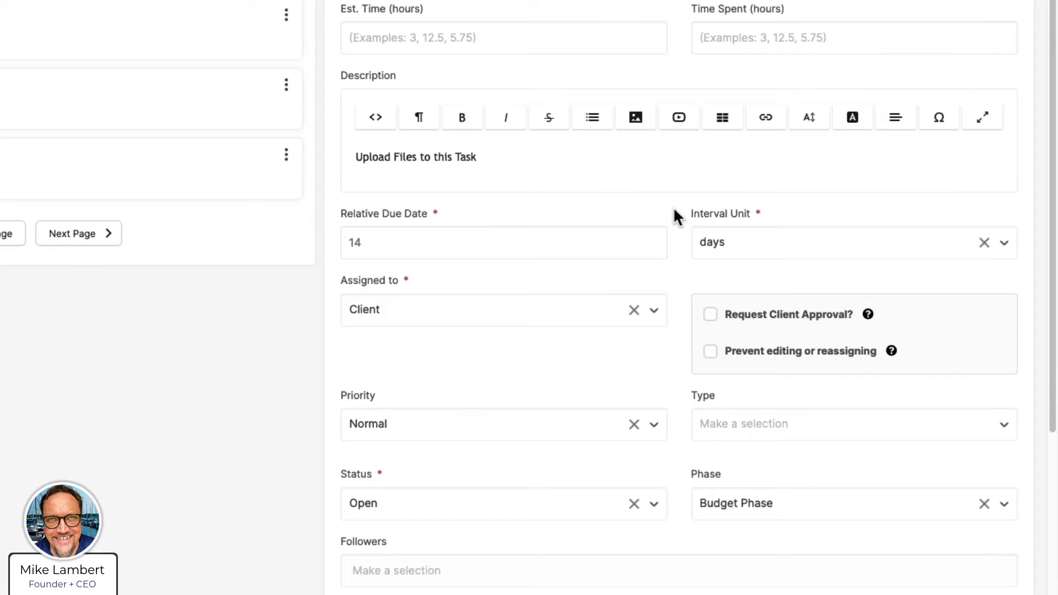
{"action": "scroll", "coordinate": [501, 144], "scroll_direction": "up", "scroll_amount": 1}
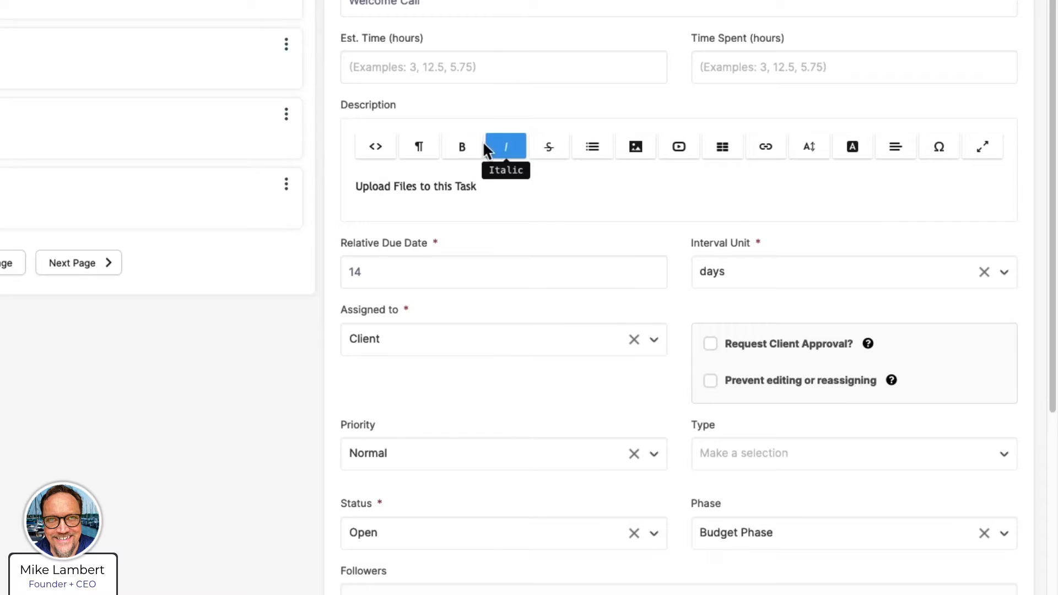
{"action": "scroll", "coordinate": [483, 146], "scroll_direction": "up", "scroll_amount": 1}
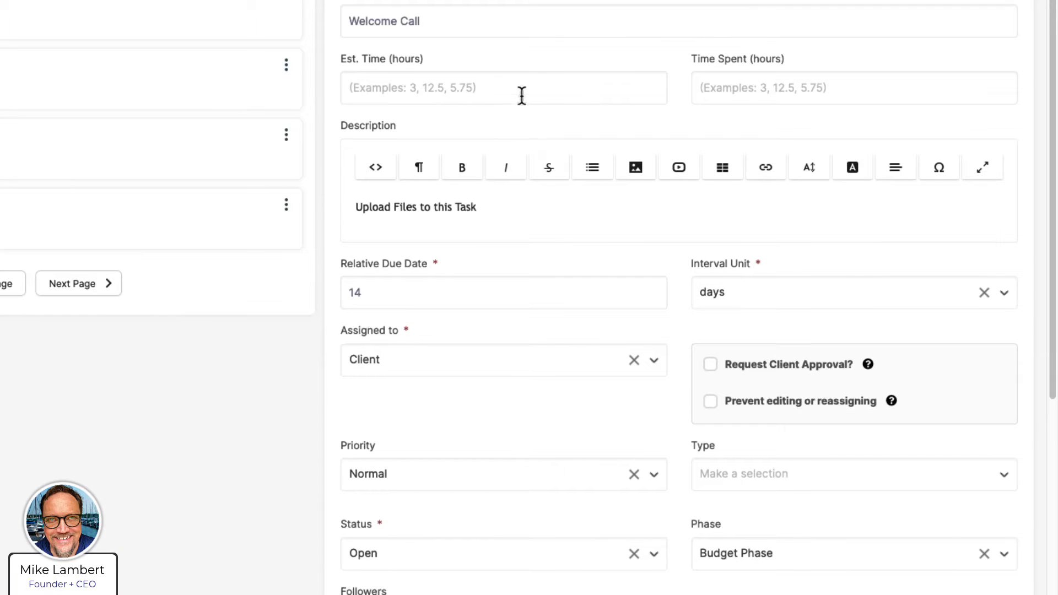
{"action": "scroll", "coordinate": [521, 96], "scroll_direction": "down", "scroll_amount": 1}
{"action": "scroll", "coordinate": [522, 104], "scroll_direction": "up", "scroll_amount": 3}
Close the Welcome Call edit form without saving and view the task's subtasks and Manage Automations sections
{"action": "left_click", "coordinate": [1007, 4]}
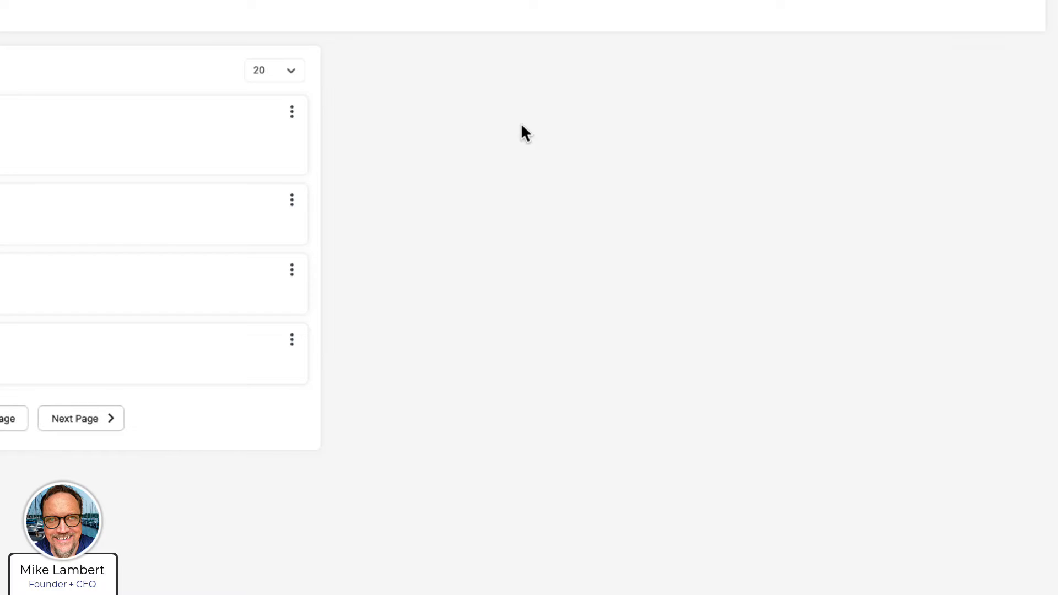
{"action": "scroll", "coordinate": [512, 134], "scroll_direction": "down", "scroll_amount": 6}
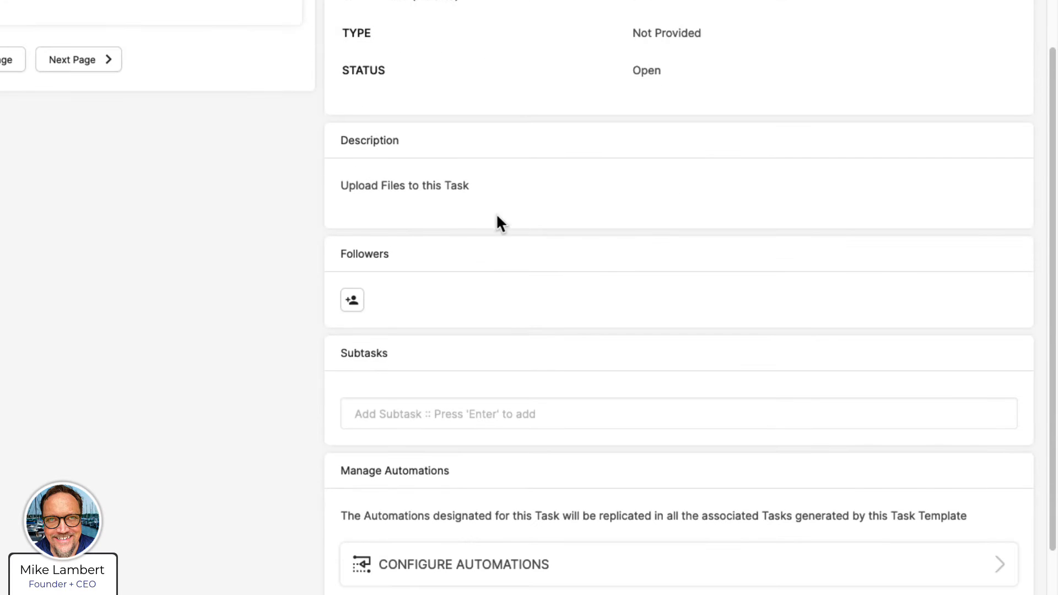
{"action": "scroll", "coordinate": [420, 394], "scroll_direction": "down", "scroll_amount": 1}
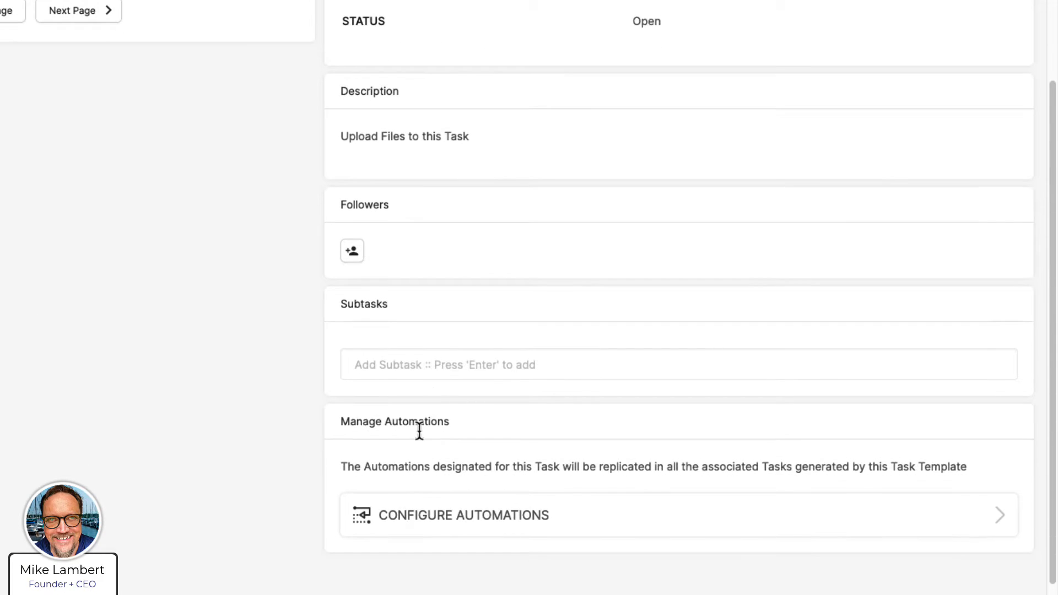
View the Technical Audit phase's details in the phases of the Production Alpha task template
{"action": "scroll", "coordinate": [270, 450], "scroll_direction": "down", "scroll_amount": 1}
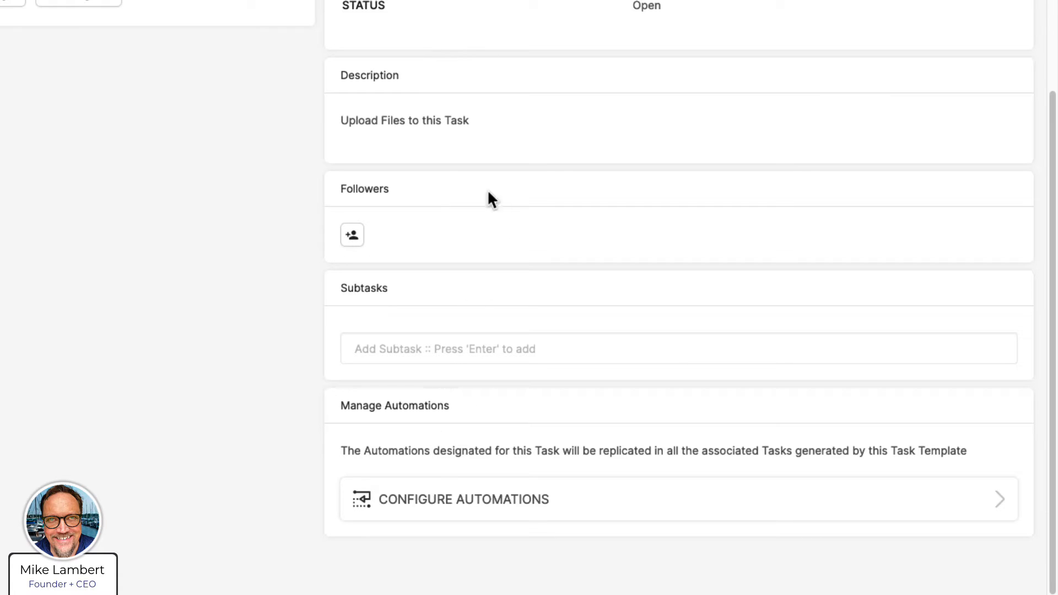
{"action": "scroll", "coordinate": [430, 506], "scroll_direction": "up", "scroll_amount": 5}
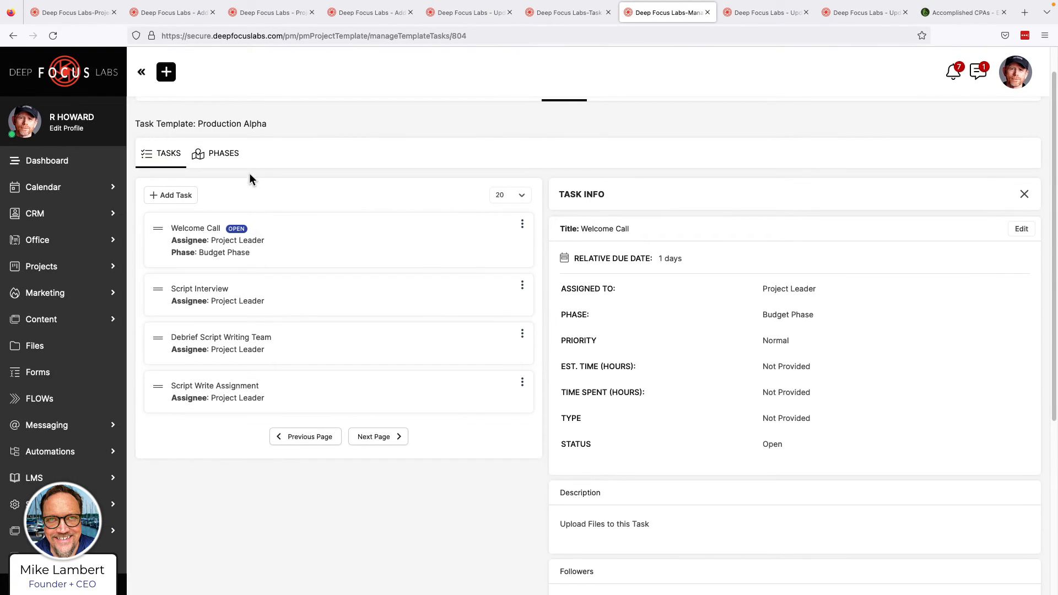
{"action": "left_click", "coordinate": [220, 153]}
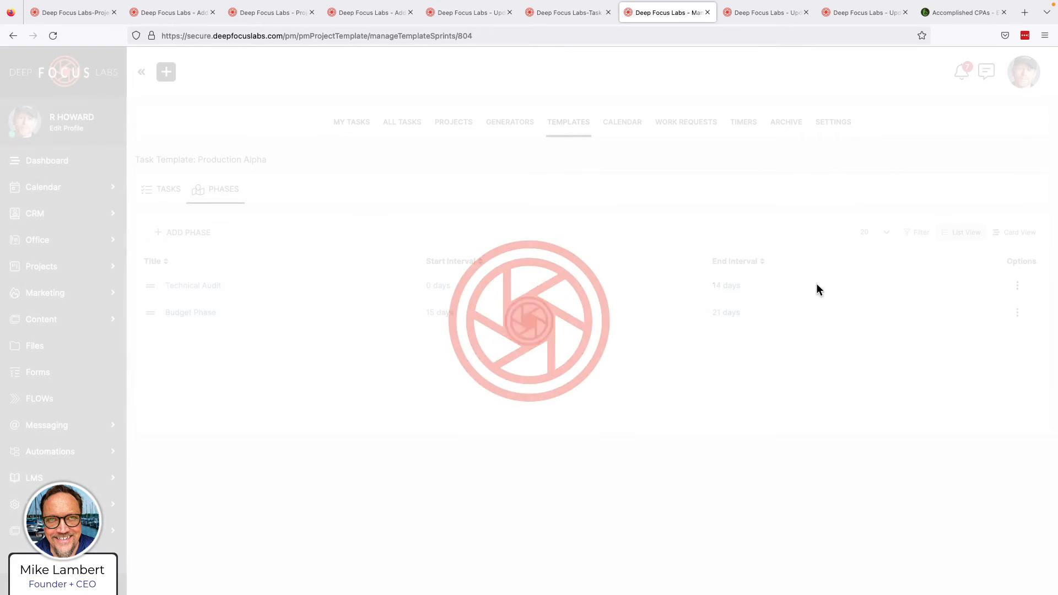
{"action": "left_click", "coordinate": [1017, 285]}
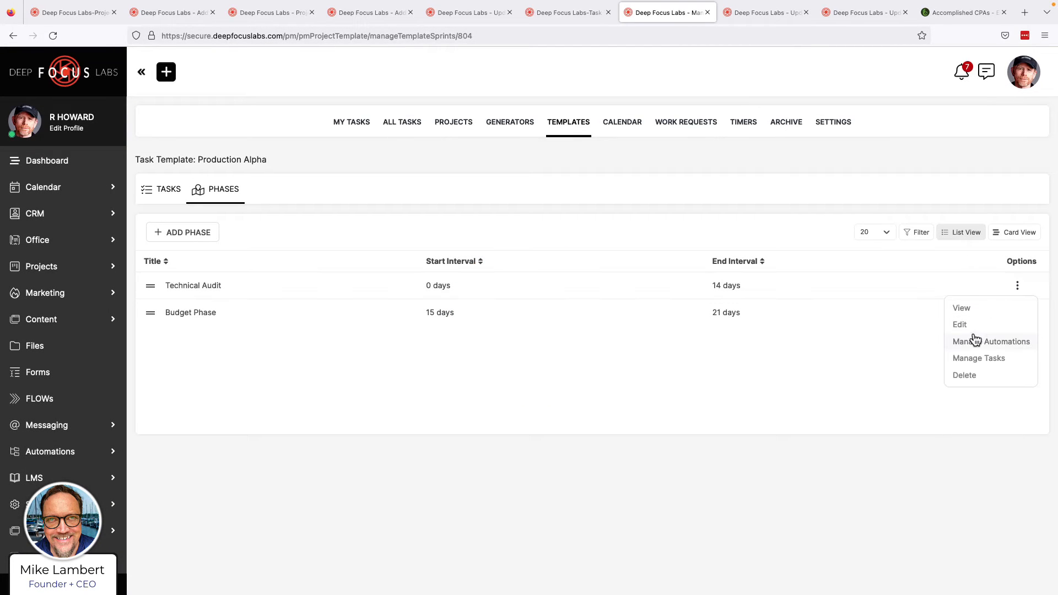
{"action": "left_click", "coordinate": [966, 307]}
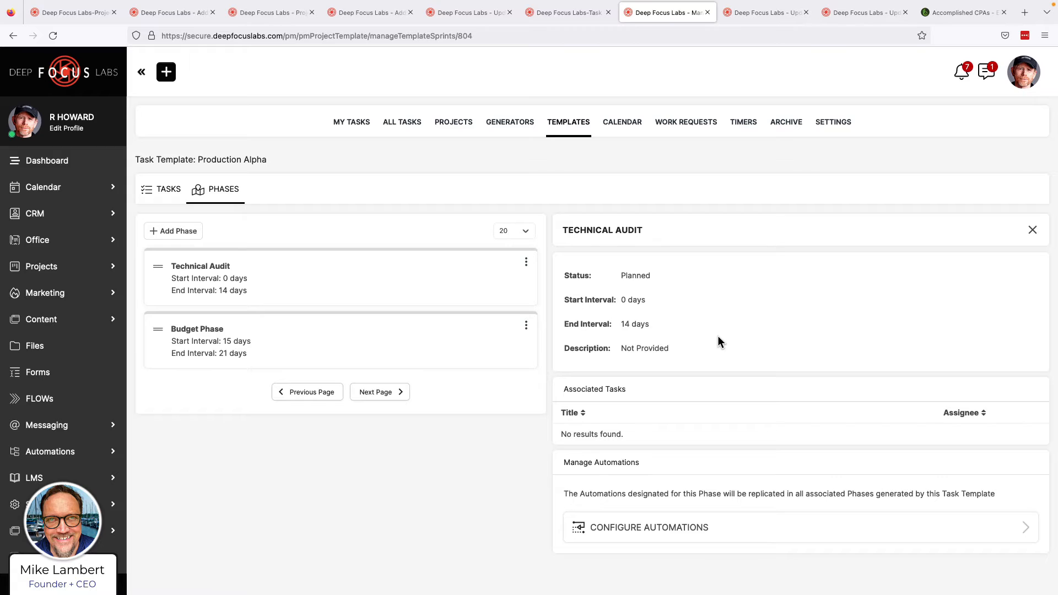
Examine the Technical Audit phase's auto-complete and project status options in its edit form, and return to the Welcome Call task's info
{"action": "left_click", "coordinate": [526, 262]}
{"action": "left_click", "coordinate": [502, 303]}
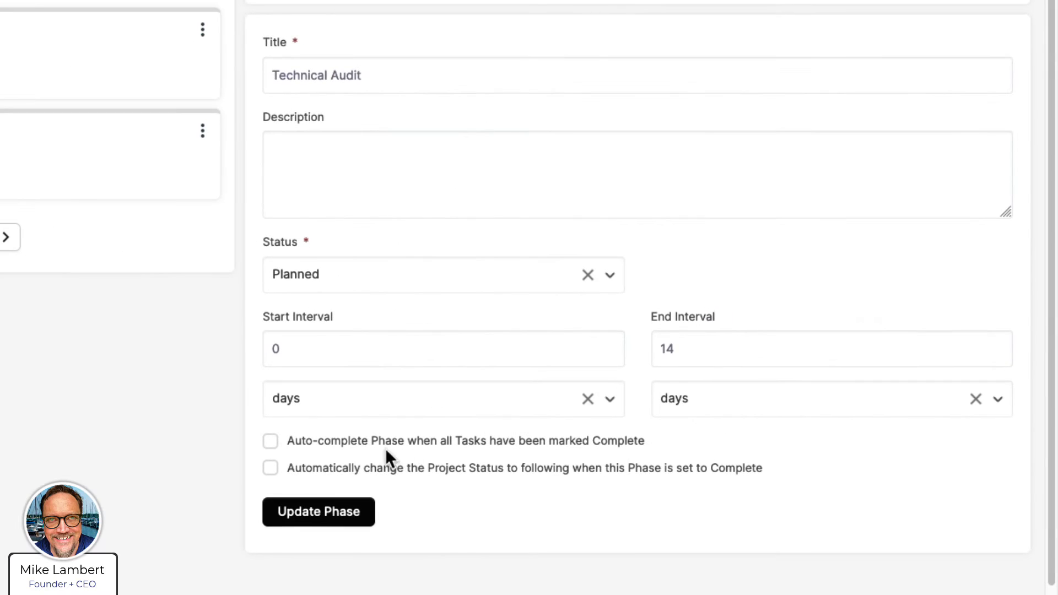
{"action": "left_click", "coordinate": [319, 449]}
{"action": "left_click", "coordinate": [337, 473]}
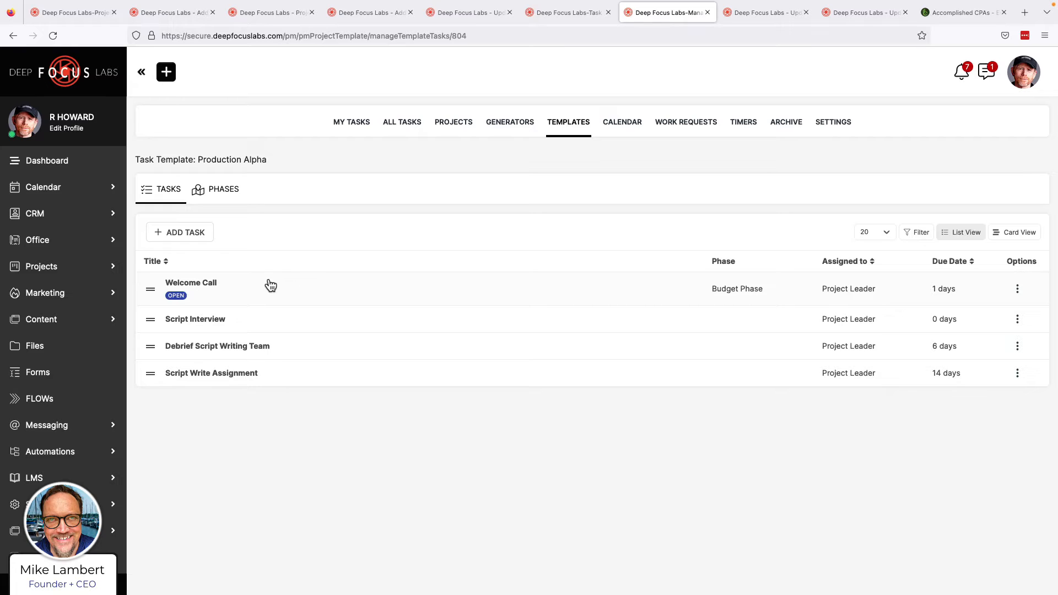
{"action": "left_click", "coordinate": [246, 291]}
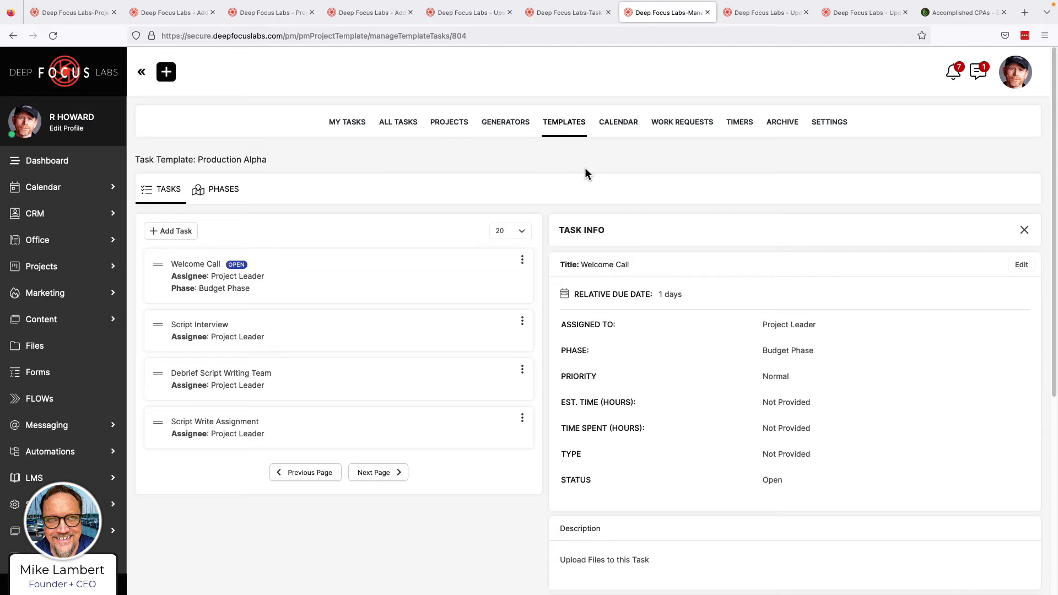
Switch to the Project Generators + Task Templates whiteboard and examine the Manual Project Creation diagram
{"action": "key", "text": "ctrl+Right"}
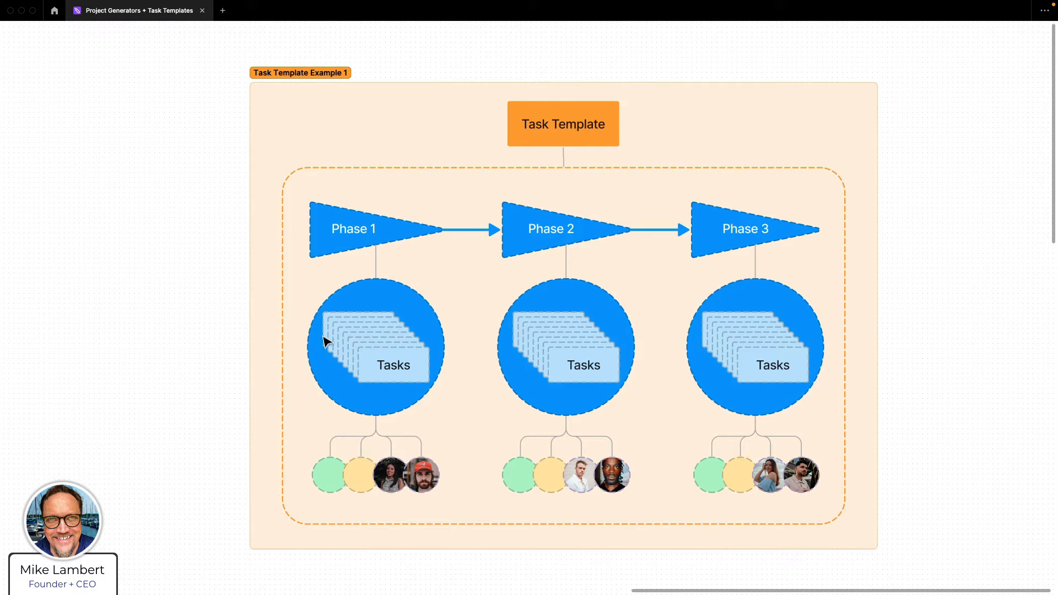
{"action": "scroll", "coordinate": [325, 342], "scroll_direction": "down", "scroll_amount": 5}
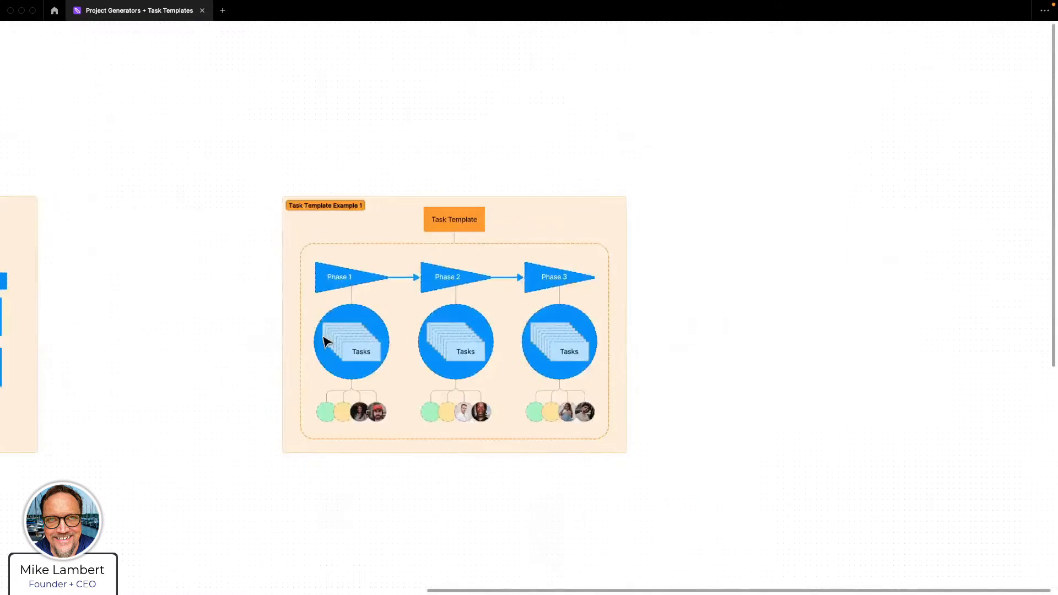
{"action": "left_click_drag", "start_coordinate": [185, 320], "coordinate": [506, 236]}
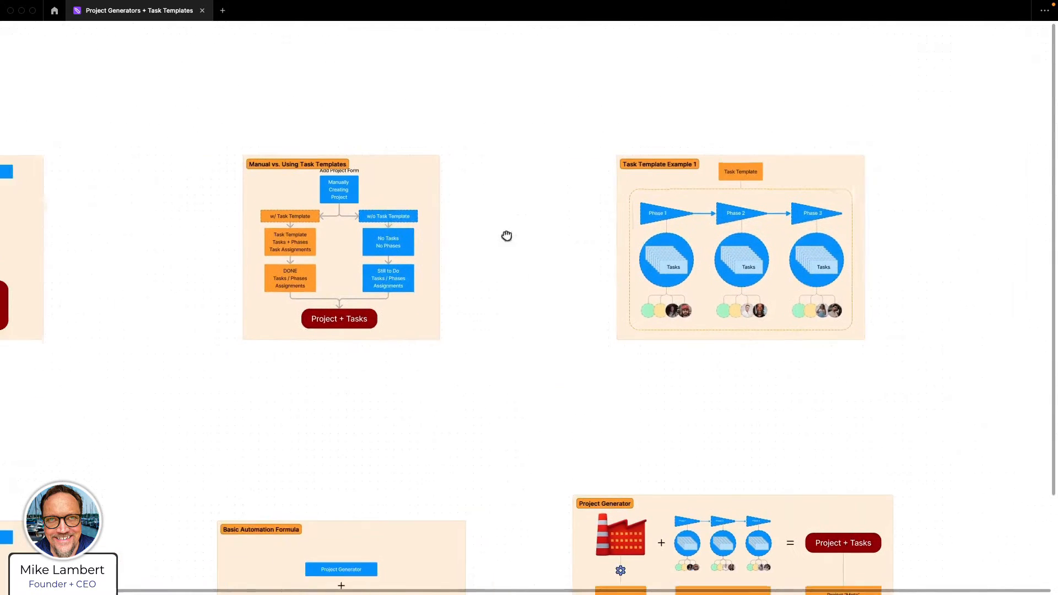
{"action": "left_click_drag", "start_coordinate": [310, 418], "coordinate": [517, 291]}
{"action": "left_click_drag", "start_coordinate": [280, 337], "coordinate": [472, 229]}
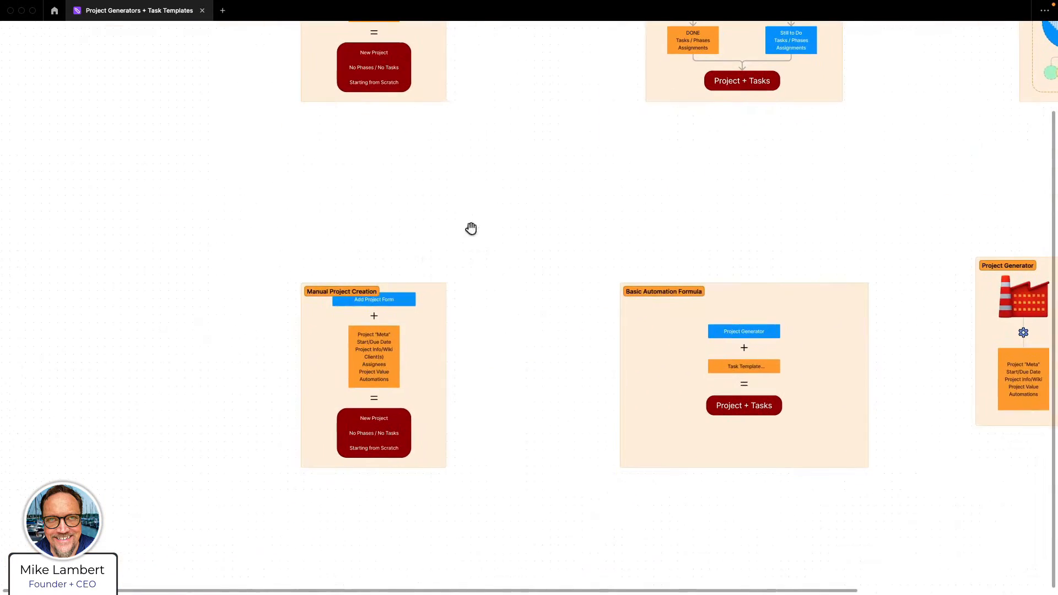
{"action": "scroll", "coordinate": [323, 336], "scroll_direction": "up", "scroll_amount": 4}
{"action": "scroll", "coordinate": [323, 338], "scroll_direction": "up", "scroll_amount": 3}
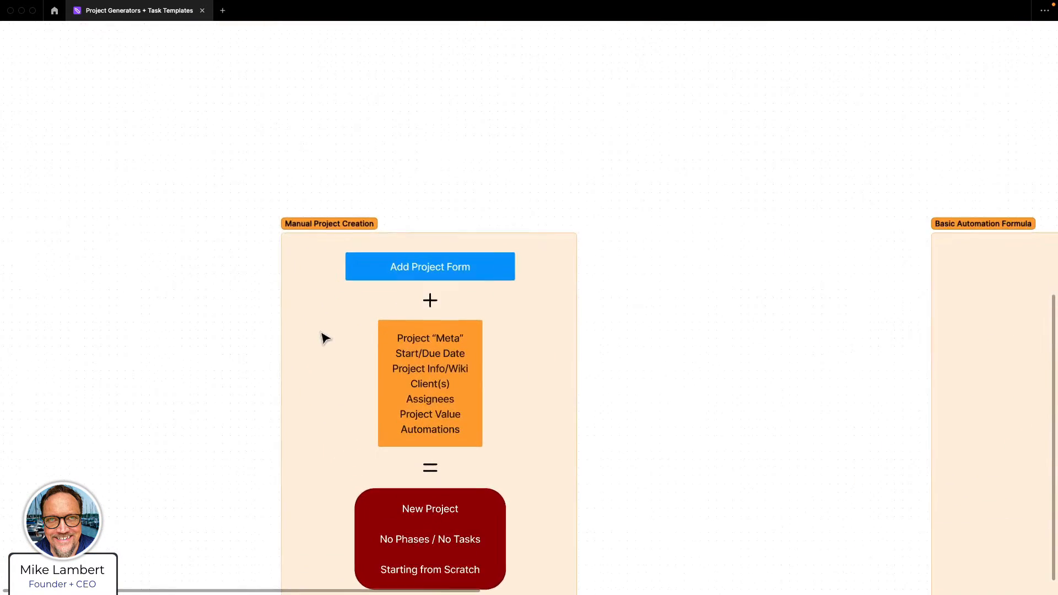
{"action": "left_click_drag", "start_coordinate": [179, 369], "coordinate": [185, 253]}
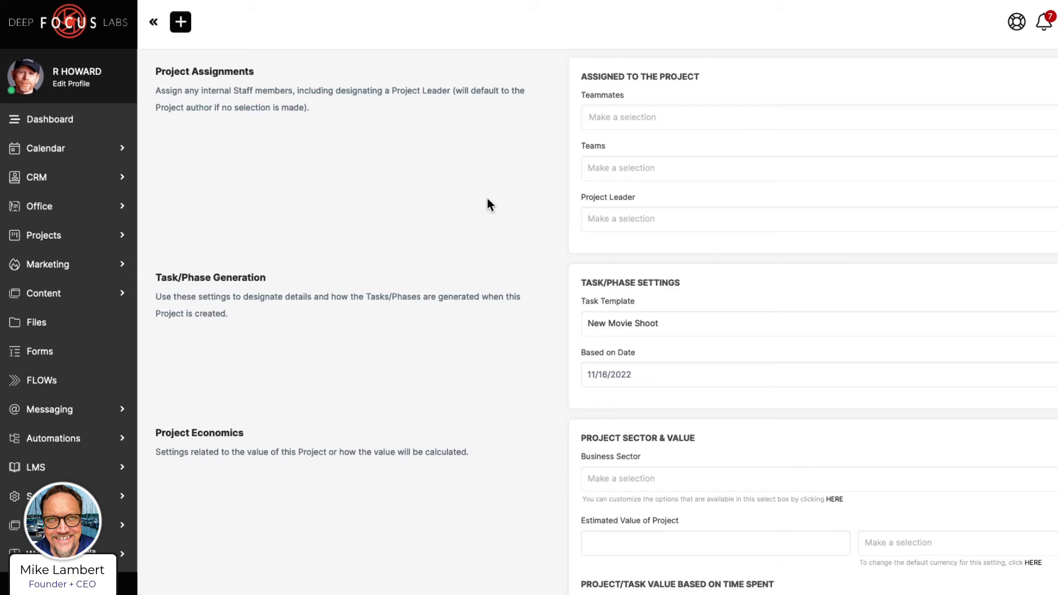
Compare the Add Project form's assignment and task/phase settings with the existing projects list
{"action": "scroll", "coordinate": [532, 187], "scroll_direction": "up", "scroll_amount": 1}
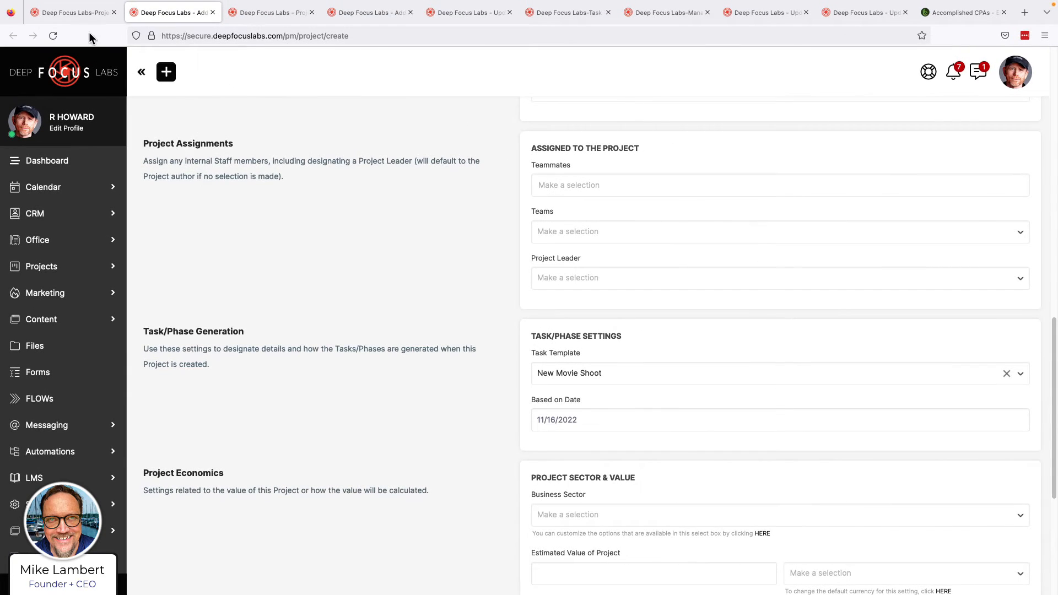
{"action": "left_click", "coordinate": [79, 16]}
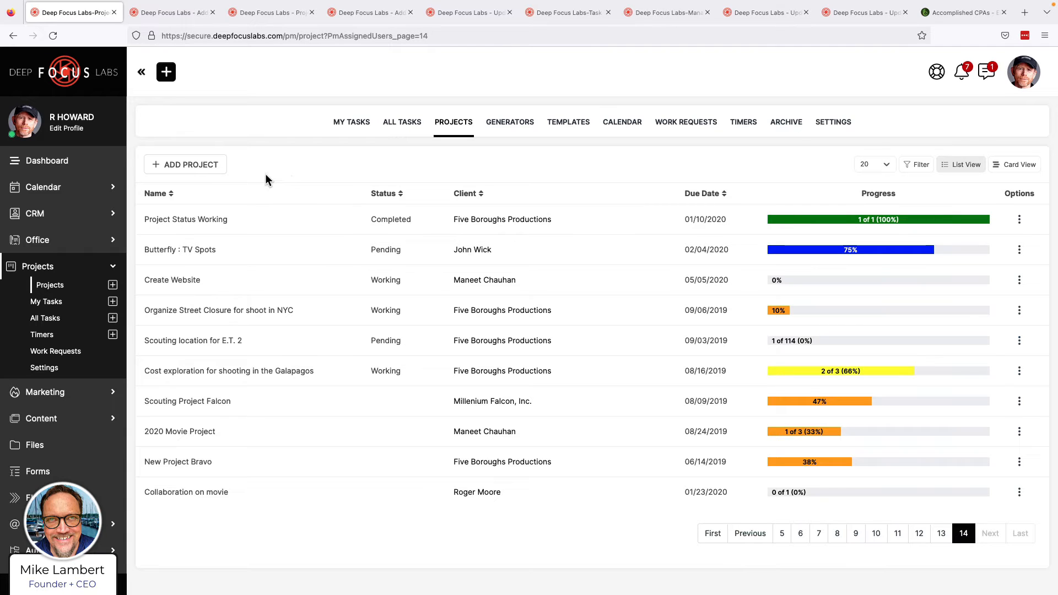
{"action": "left_click", "coordinate": [182, 14]}
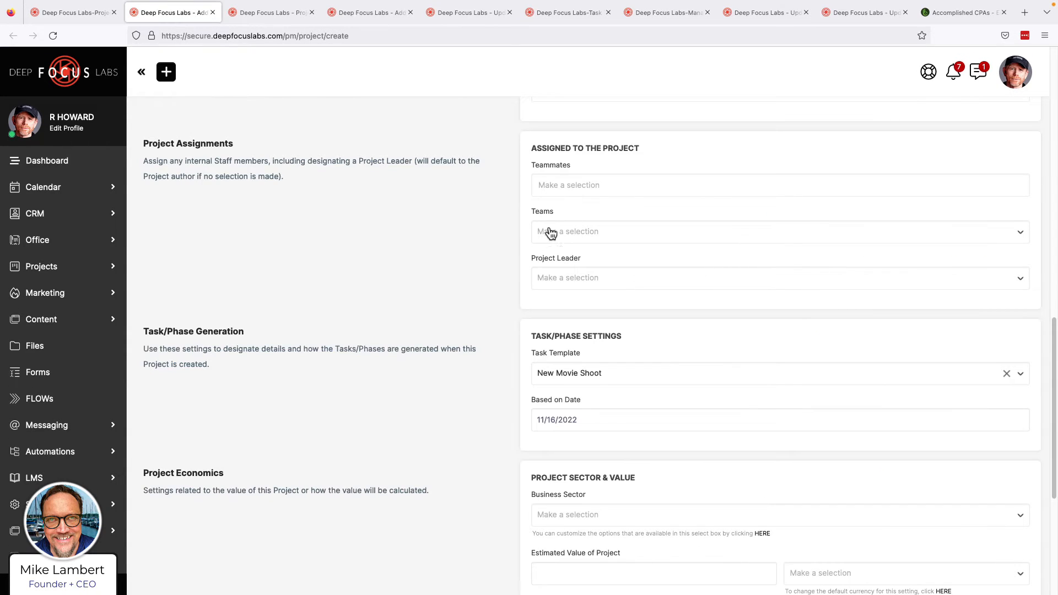
{"action": "left_click", "coordinate": [82, 14]}
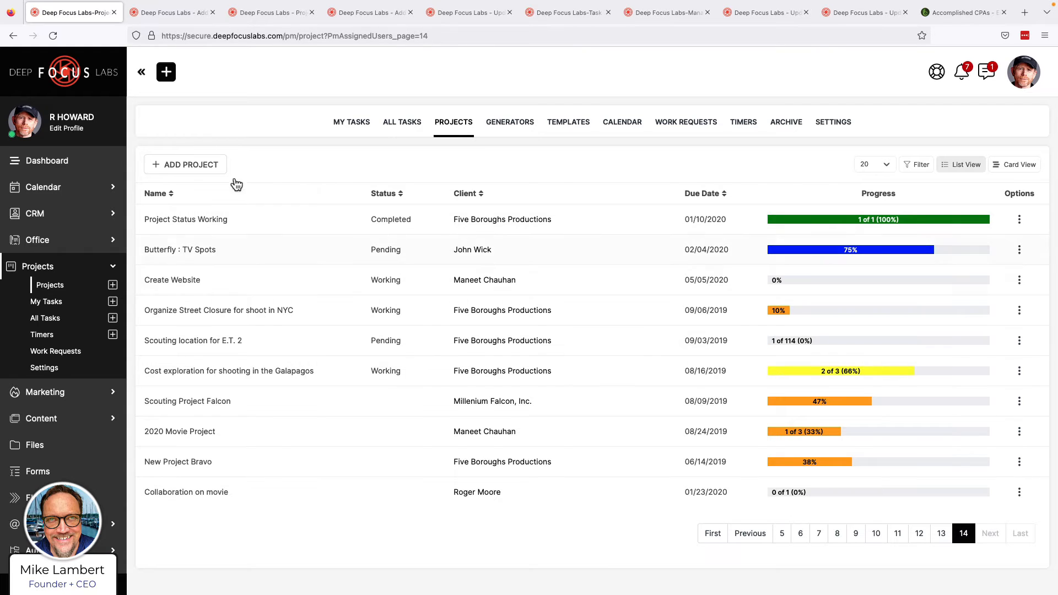
In the Add Project form, assign the Super Admin user and the second listed Admin user as project teammates
{"action": "left_click", "coordinate": [173, 16]}
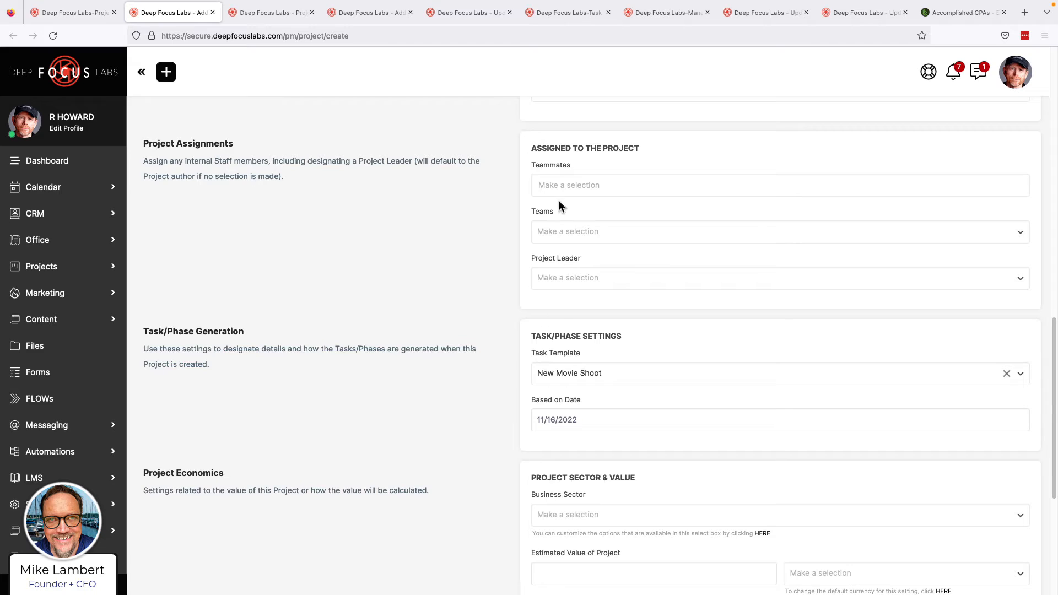
{"action": "scroll", "coordinate": [541, 227], "scroll_direction": "up", "scroll_amount": 1}
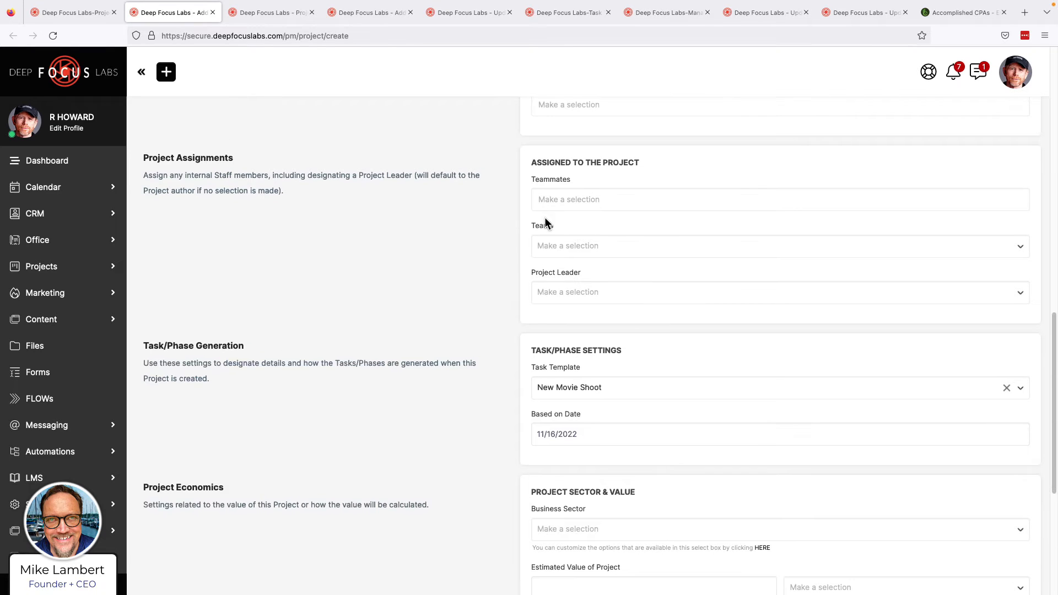
{"action": "left_click", "coordinate": [549, 201]}
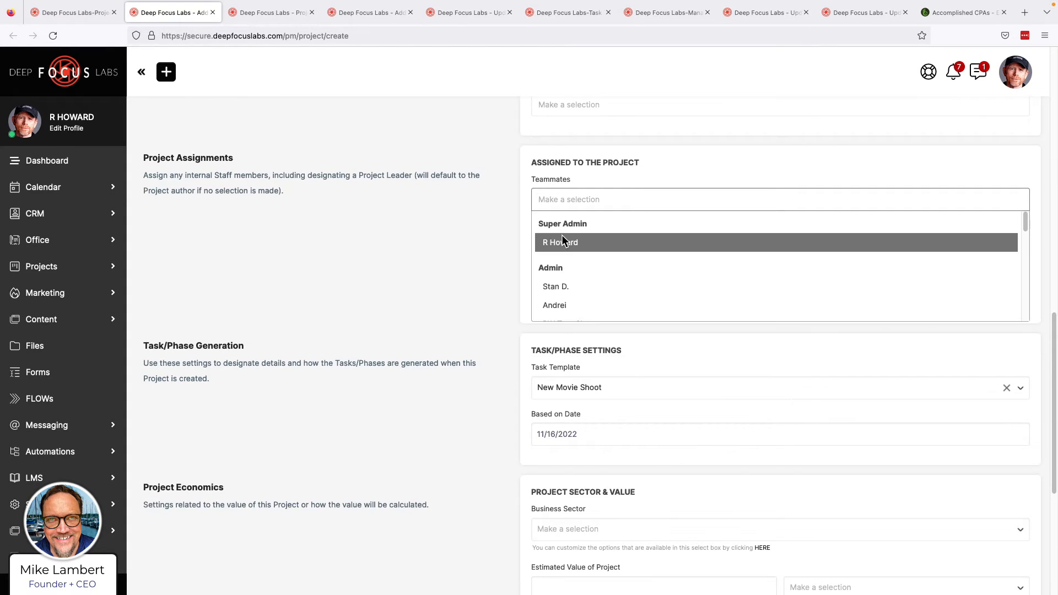
{"action": "left_click", "coordinate": [561, 238]}
{"action": "left_click", "coordinate": [600, 205]}
{"action": "left_click", "coordinate": [600, 280]}
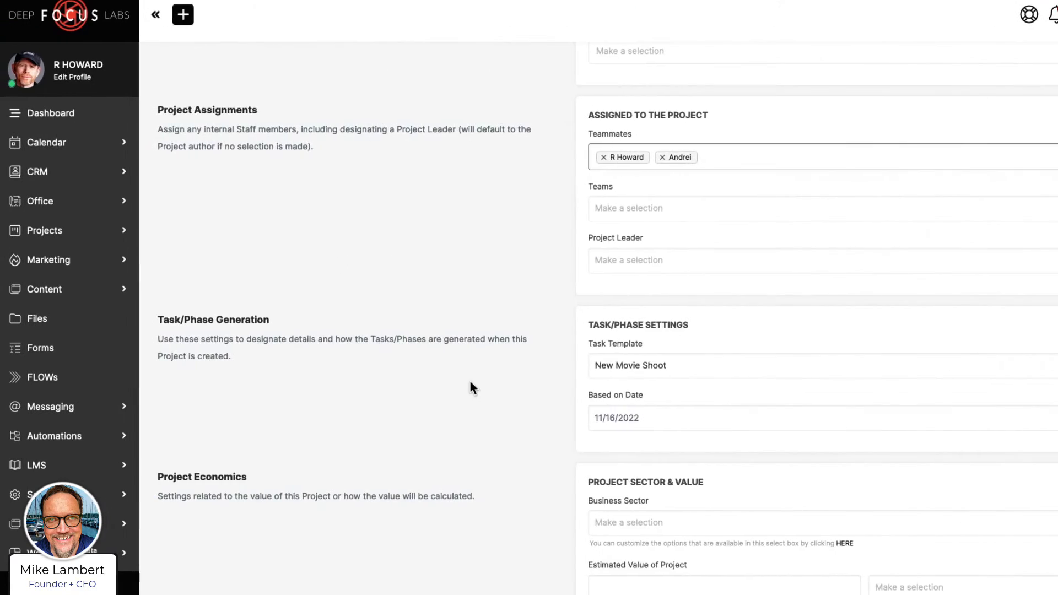
Review the Add Project form's economics and automation settings, and return to the whiteboard's Manual Project Creation diagram
{"action": "scroll", "coordinate": [468, 378], "scroll_direction": "down", "scroll_amount": 6}
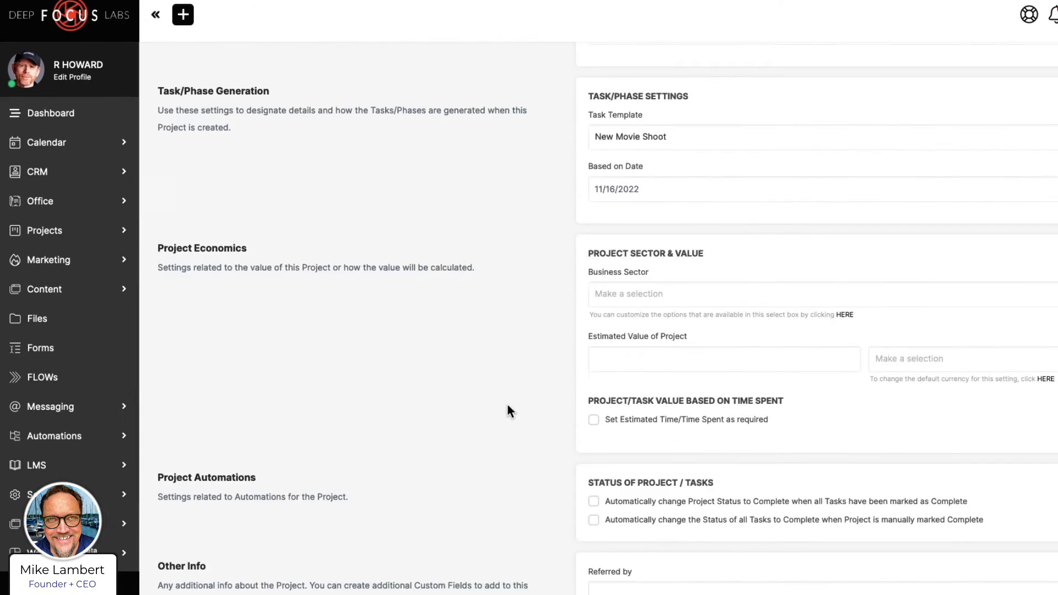
{"action": "scroll", "coordinate": [507, 406], "scroll_direction": "up", "scroll_amount": 3}
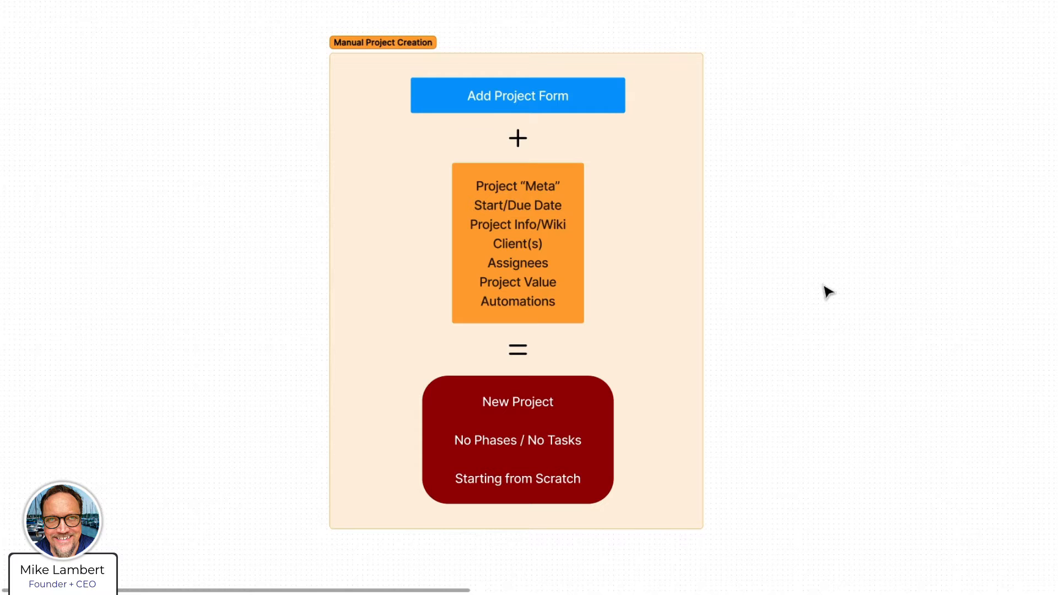
{"action": "scroll", "coordinate": [826, 287], "scroll_direction": "down", "scroll_amount": 1}
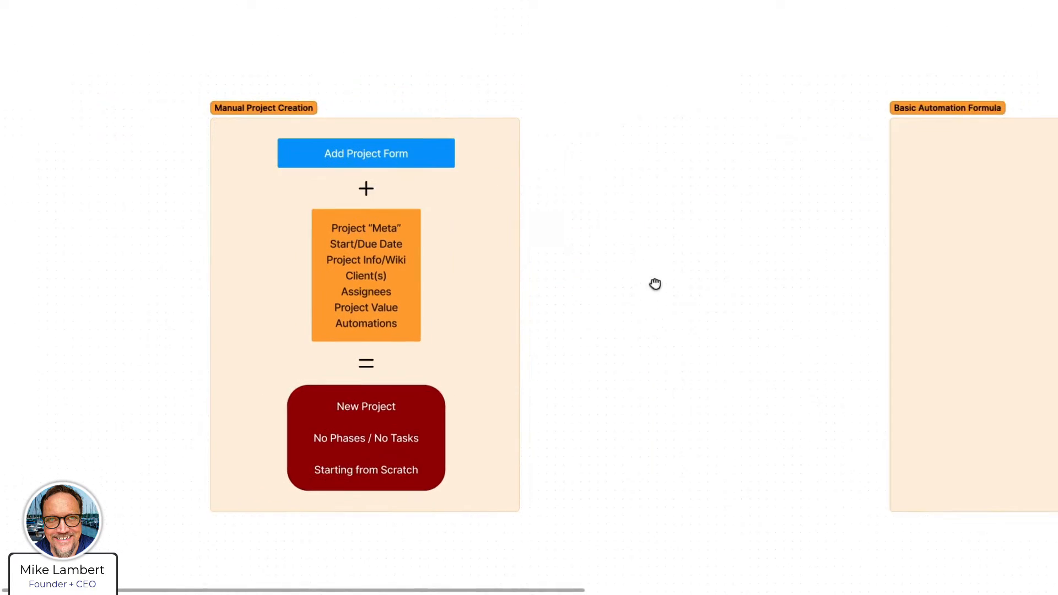
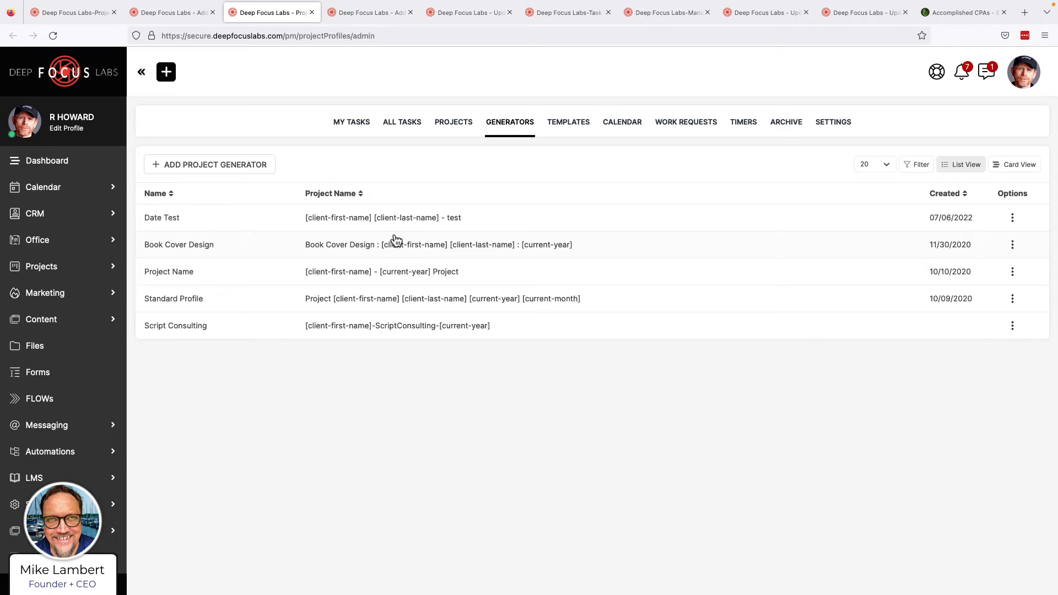
View the existing projects list and return to the project generators list
{"action": "left_click", "coordinate": [101, 21]}
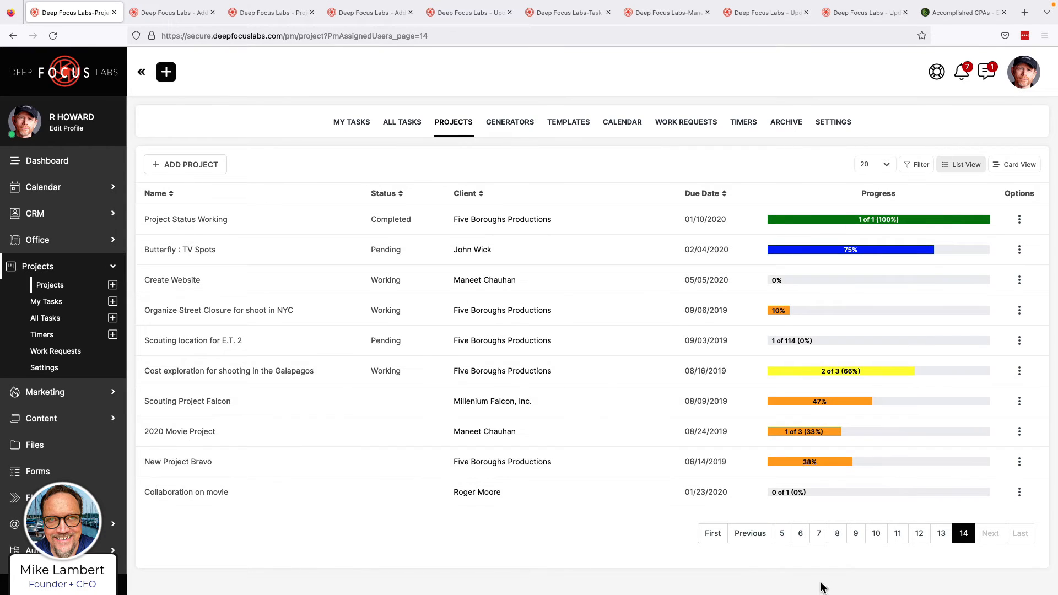
{"action": "left_click", "coordinate": [837, 538]}
{"action": "left_click", "coordinate": [277, 17]}
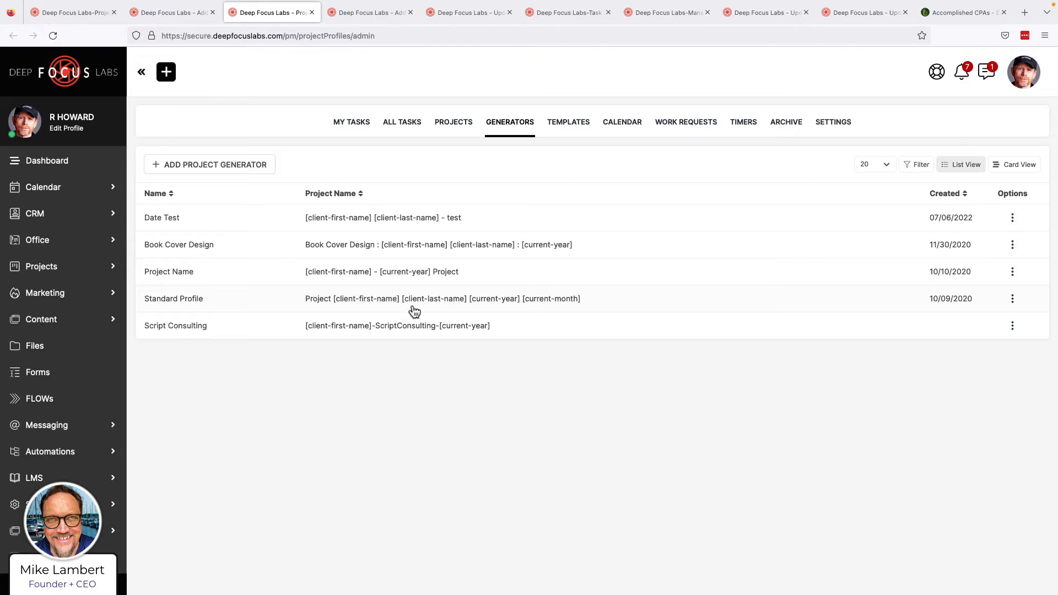
Examine the Add Project Generator form's generator name field and the date placeholders available for the project name
{"action": "left_click", "coordinate": [378, 12]}
{"action": "scroll", "coordinate": [515, 220], "scroll_direction": "down", "scroll_amount": 1}
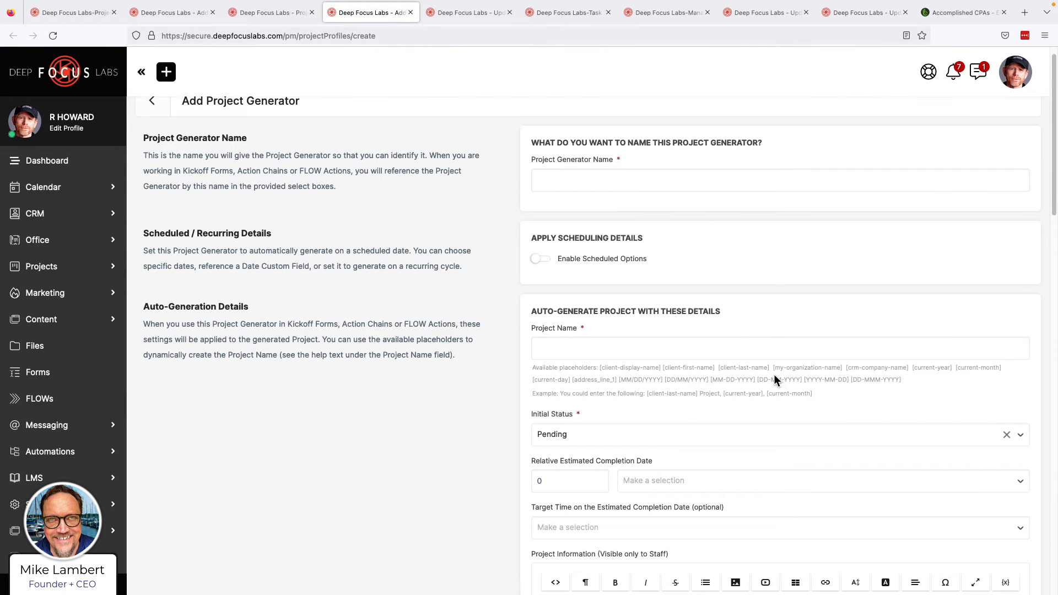
{"action": "left_click_drag", "start_coordinate": [902, 379], "coordinate": [600, 379]}
{"action": "left_click", "coordinate": [601, 380]}
{"action": "left_click", "coordinate": [571, 181]}
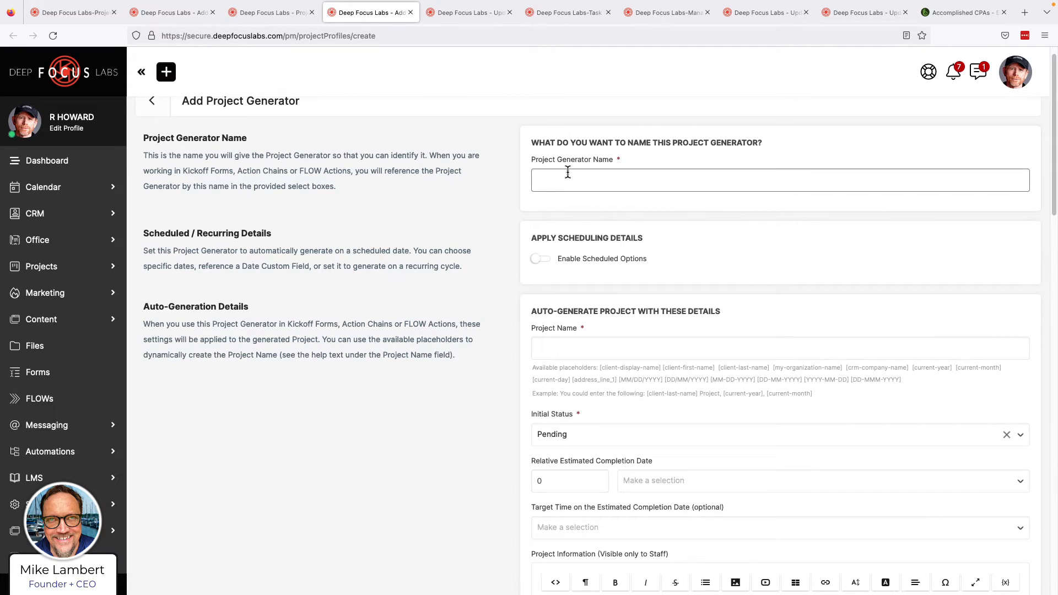
{"action": "scroll", "coordinate": [568, 172], "scroll_direction": "up", "scroll_amount": 1}
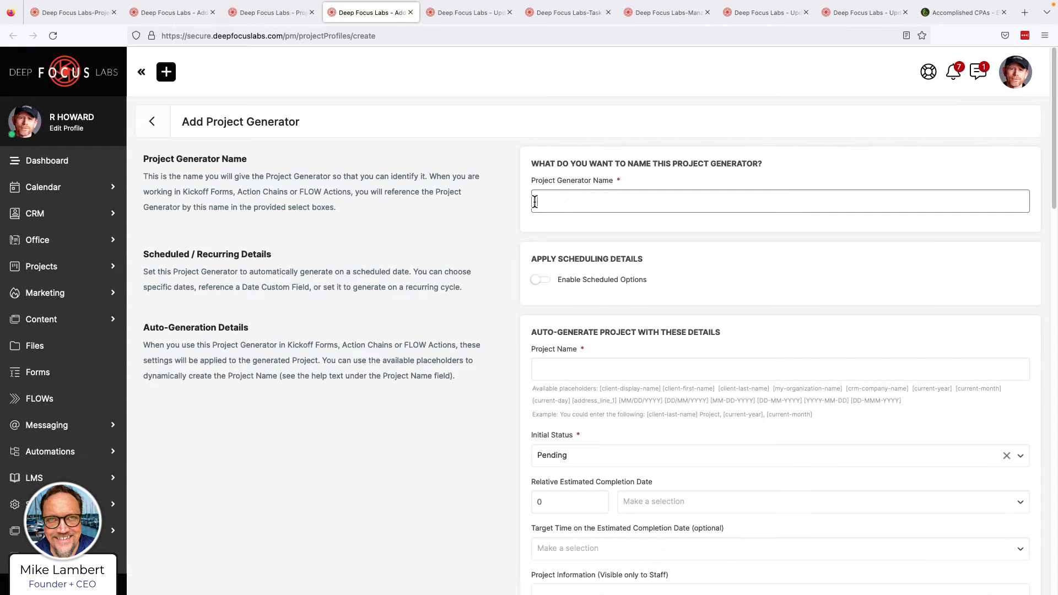
Compare the project generators list with the Add Project Generator form, and return to the existing projects list
{"action": "left_click", "coordinate": [276, 15]}
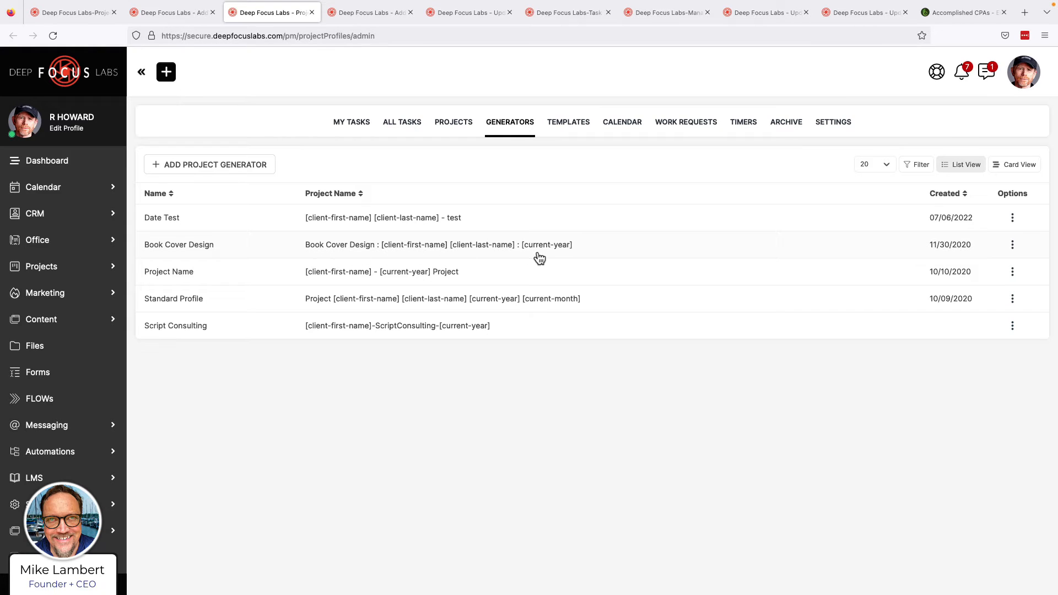
{"action": "left_click", "coordinate": [362, 14]}
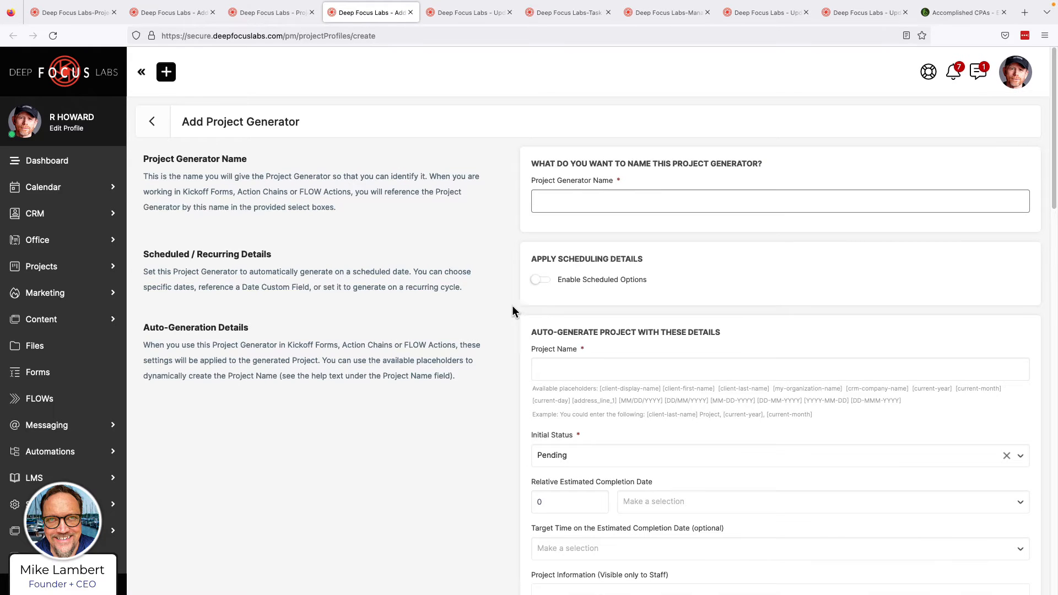
{"action": "left_click", "coordinate": [268, 16]}
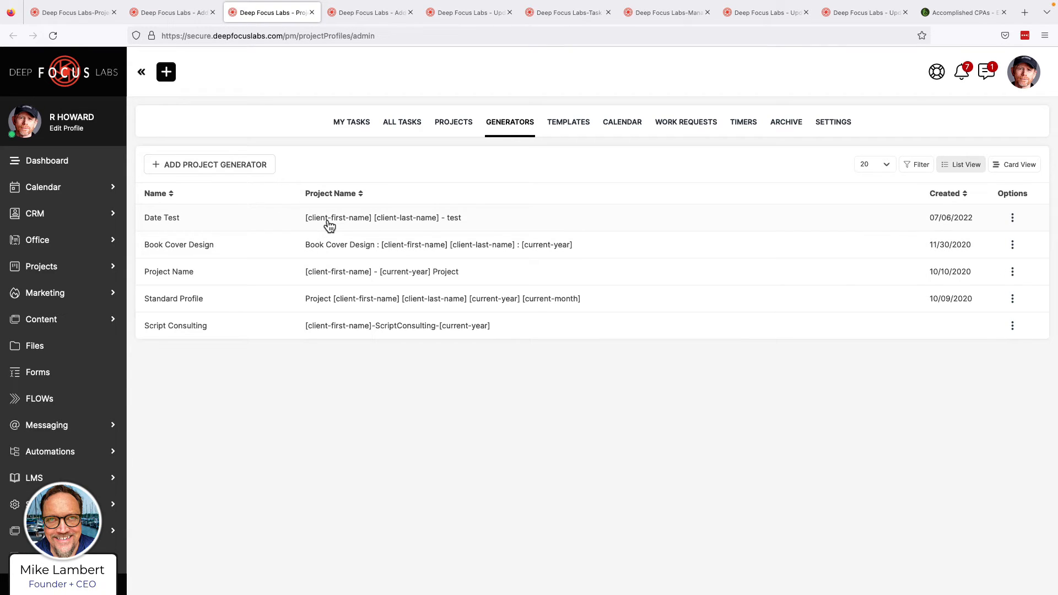
{"action": "left_click", "coordinate": [82, 14]}
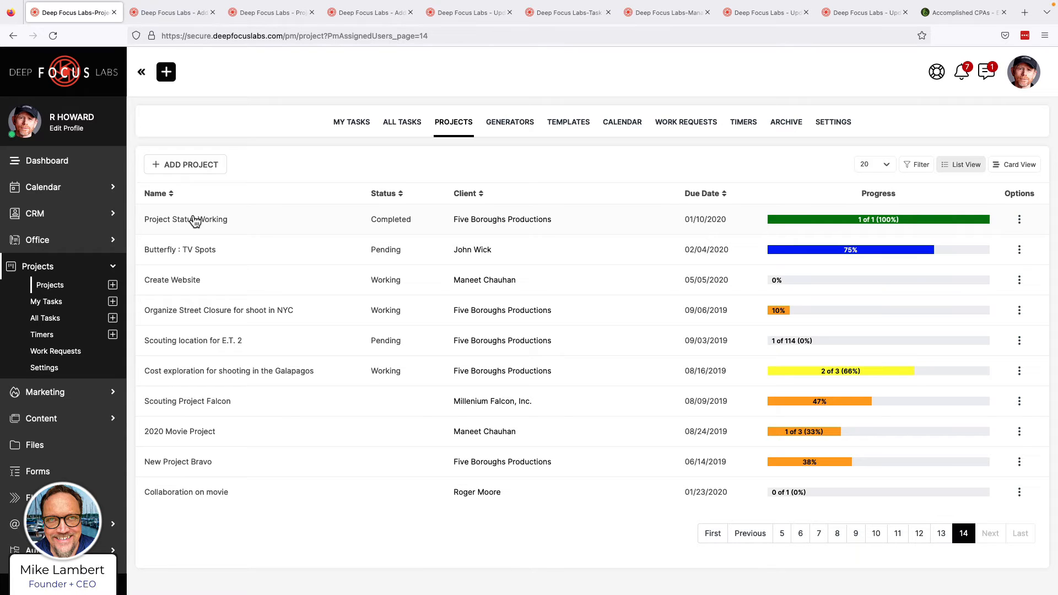
Return to the Add Project Generator form via the generators list and examine its generator name, scheduling option and project name placeholders
{"action": "left_click", "coordinate": [272, 12]}
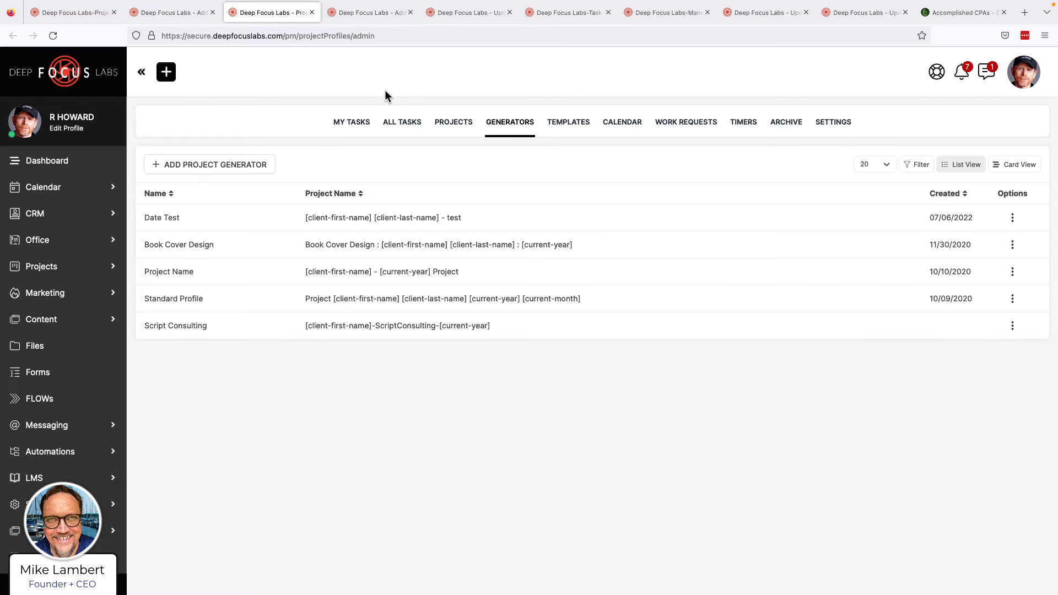
{"action": "left_click", "coordinate": [397, 13]}
{"action": "scroll", "coordinate": [570, 289], "scroll_direction": "down", "scroll_amount": 2}
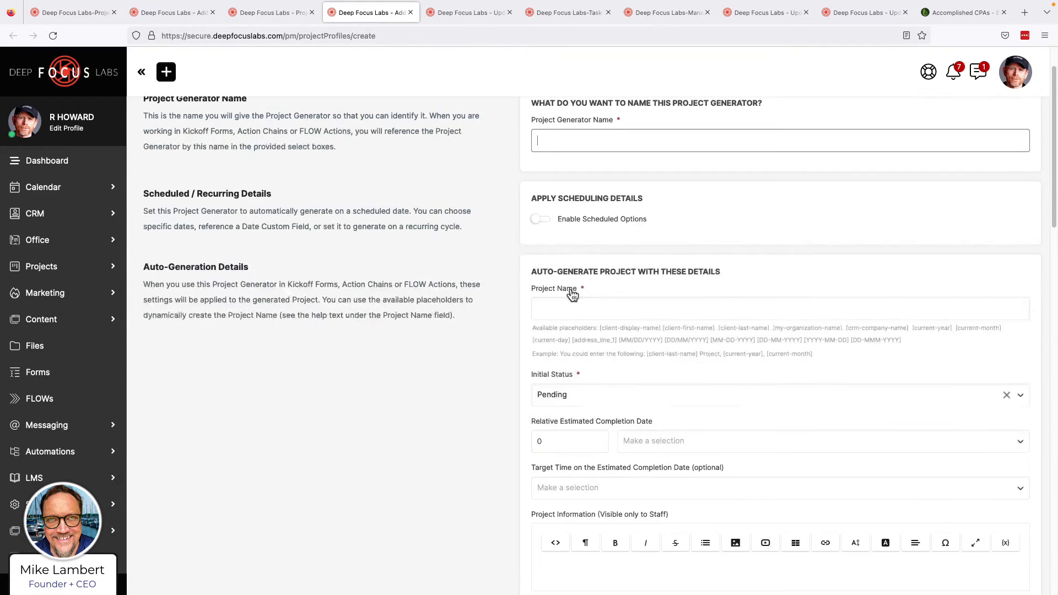
{"action": "left_click", "coordinate": [573, 140]}
{"action": "scroll", "coordinate": [576, 311], "scroll_direction": "down", "scroll_amount": 1}
{"action": "scroll", "coordinate": [577, 311], "scroll_direction": "down", "scroll_amount": 1}
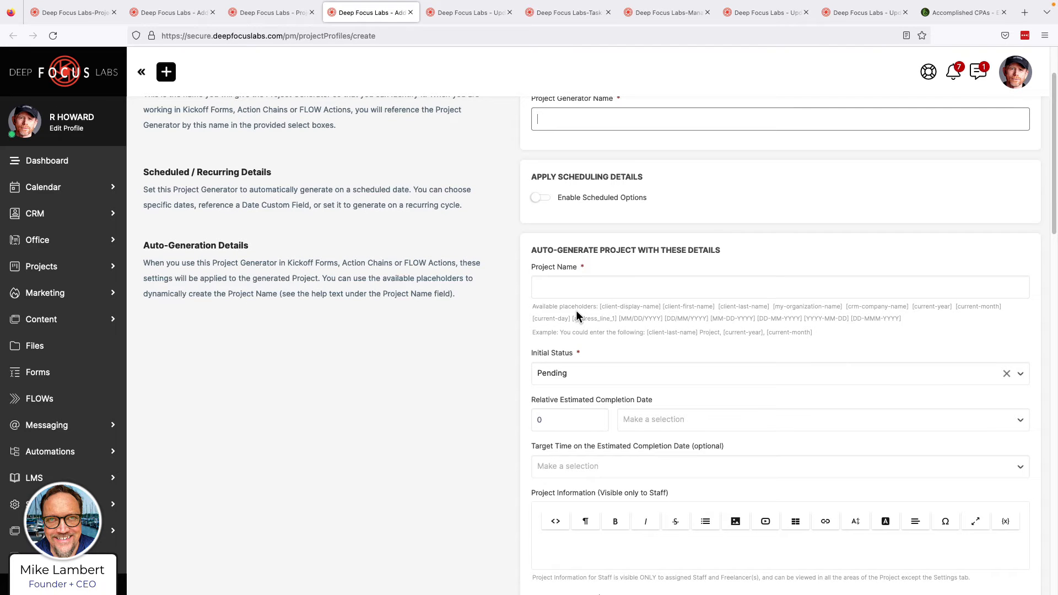
Examine the new generator's relative completion date and the separate project information editors for staff and client
{"action": "scroll", "coordinate": [577, 313], "scroll_direction": "down", "scroll_amount": 3}
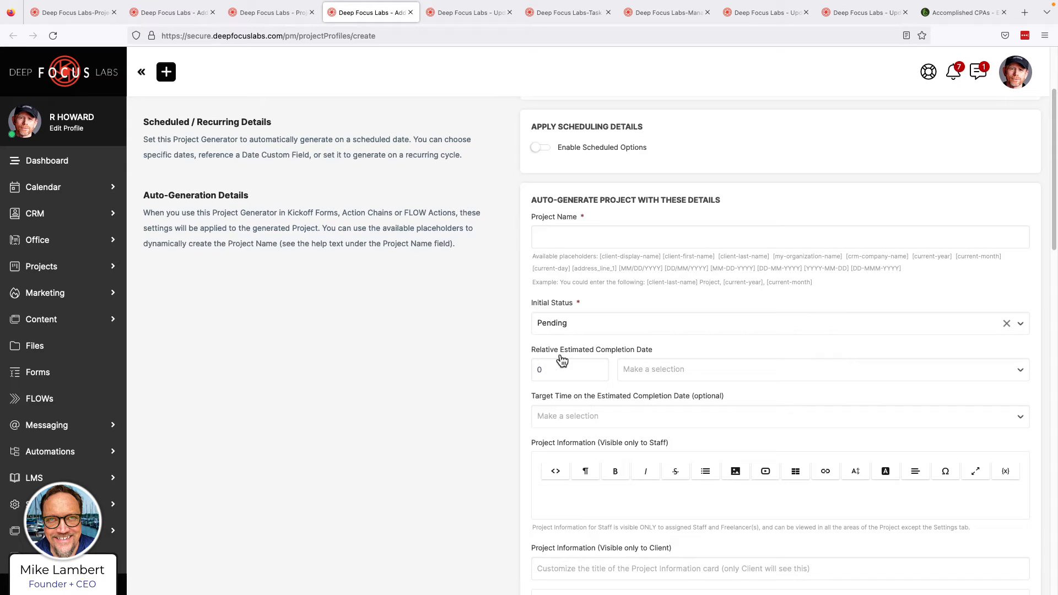
{"action": "scroll", "coordinate": [520, 362], "scroll_direction": "down", "scroll_amount": 4}
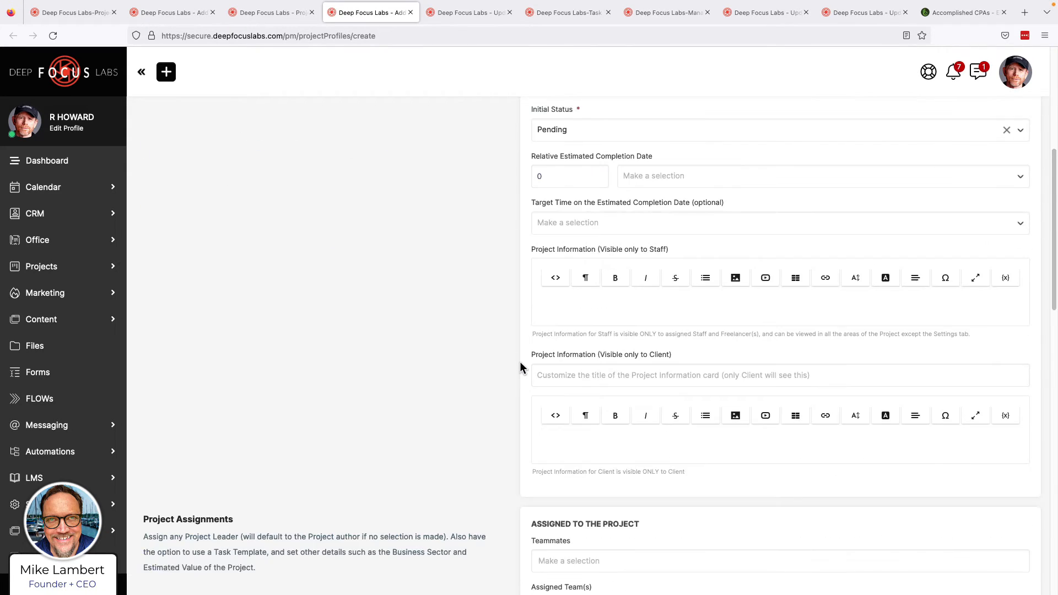
{"action": "left_click", "coordinate": [578, 311]}
{"action": "left_click", "coordinate": [566, 440]}
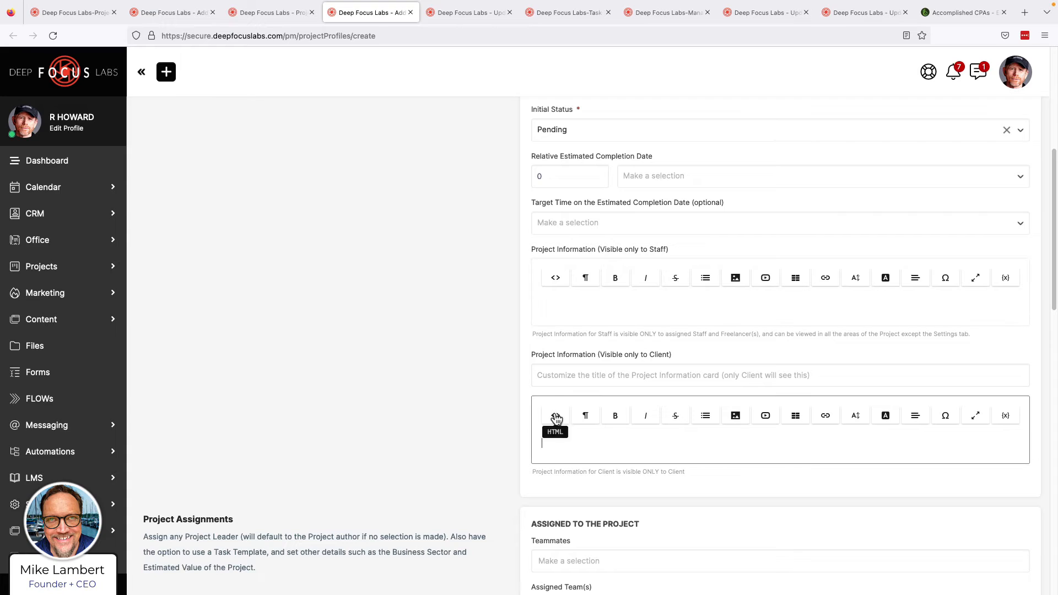
{"action": "left_click", "coordinate": [547, 312]}
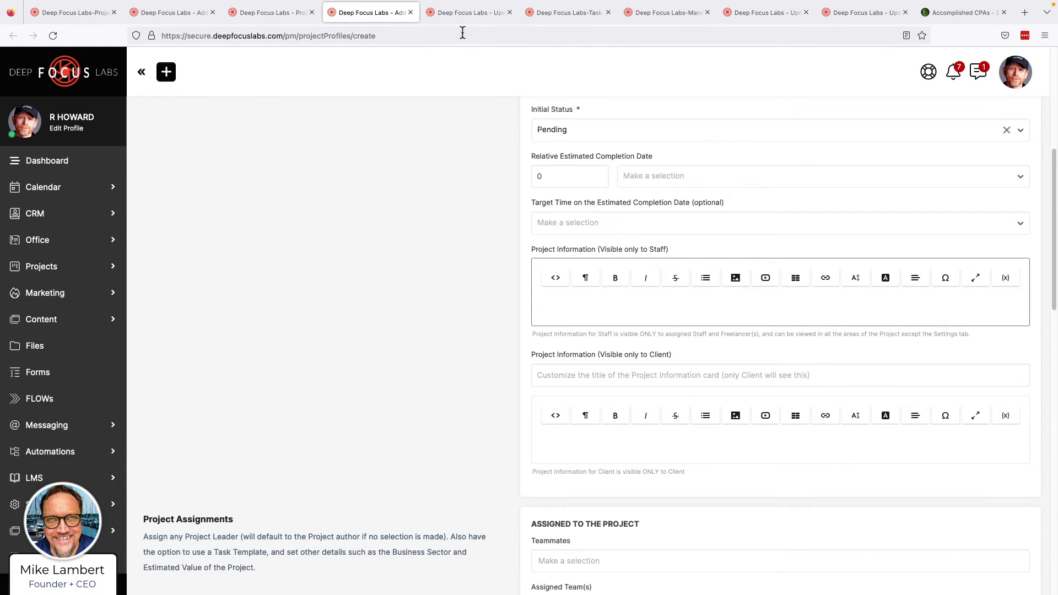
View the existing Book Cover Design generator and review its project name, completion date and project information contents
{"action": "left_click", "coordinate": [463, 13]}
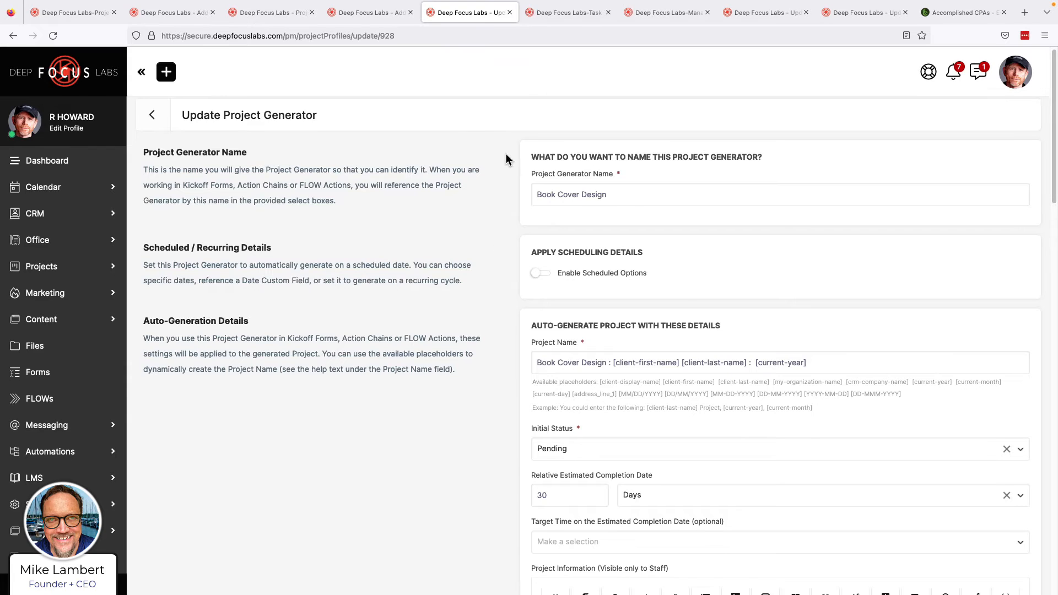
{"action": "scroll", "coordinate": [526, 248], "scroll_direction": "down", "scroll_amount": 5}
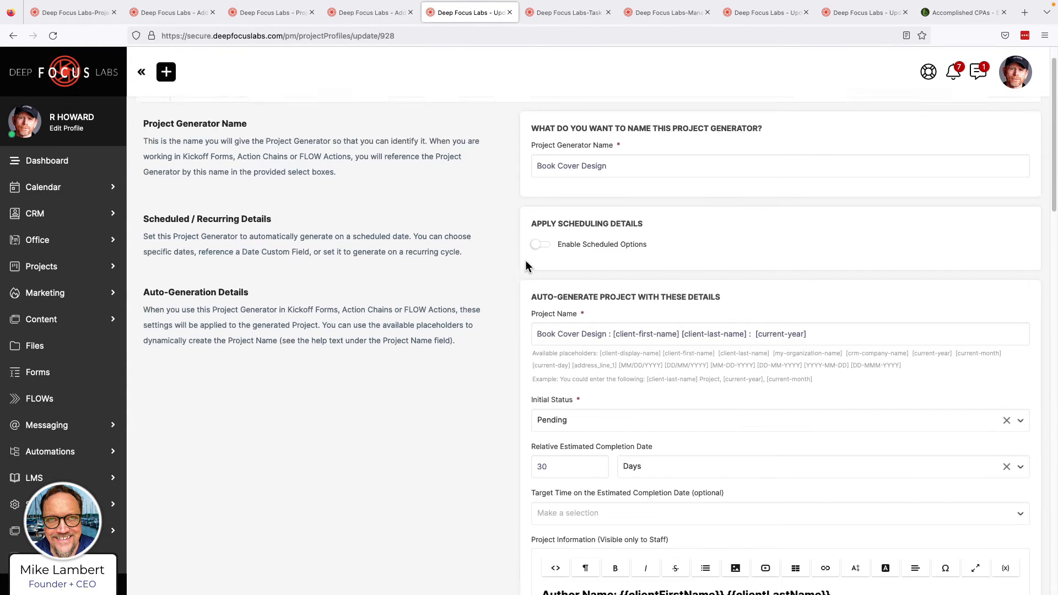
{"action": "scroll", "coordinate": [527, 264], "scroll_direction": "down", "scroll_amount": 3}
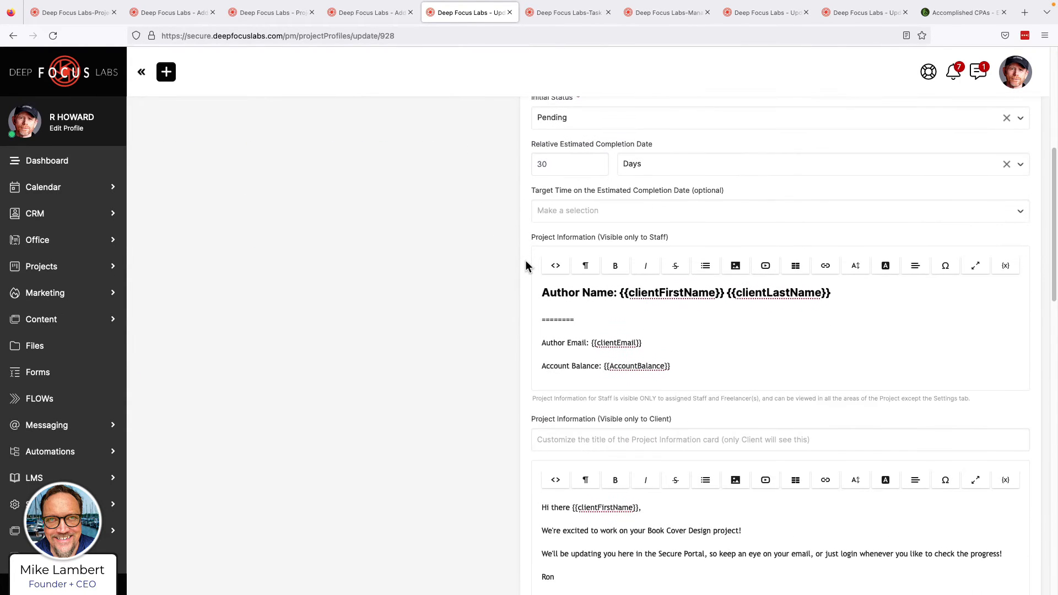
{"action": "scroll", "coordinate": [543, 264], "scroll_direction": "up", "scroll_amount": 3}
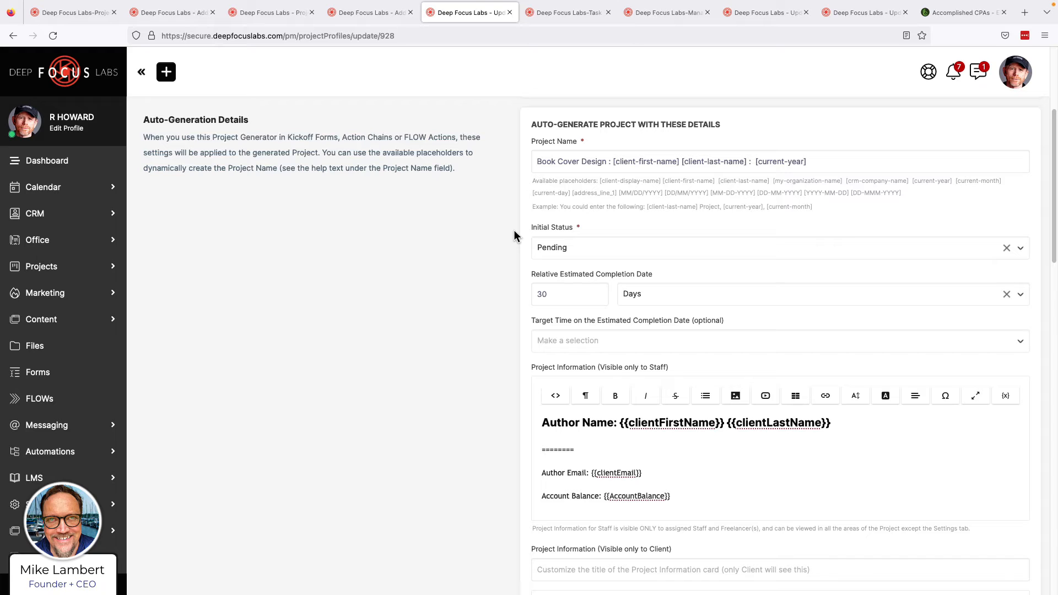
{"action": "scroll", "coordinate": [514, 236], "scroll_direction": "down", "scroll_amount": 3}
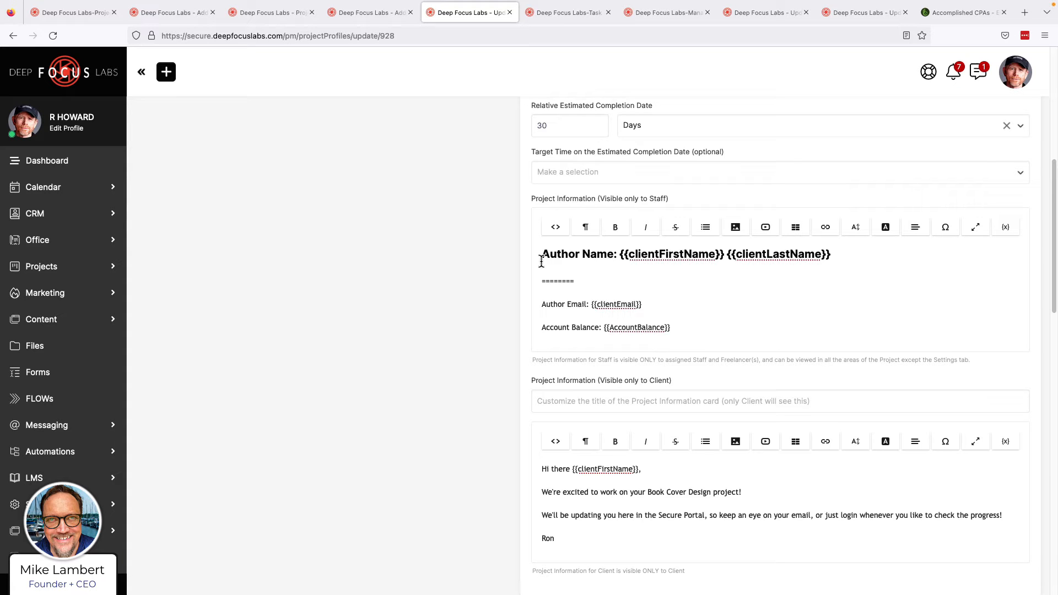
Examine the contact placeholders available for the staff-only project information, and close the placeholder list
{"action": "left_click", "coordinate": [1014, 229]}
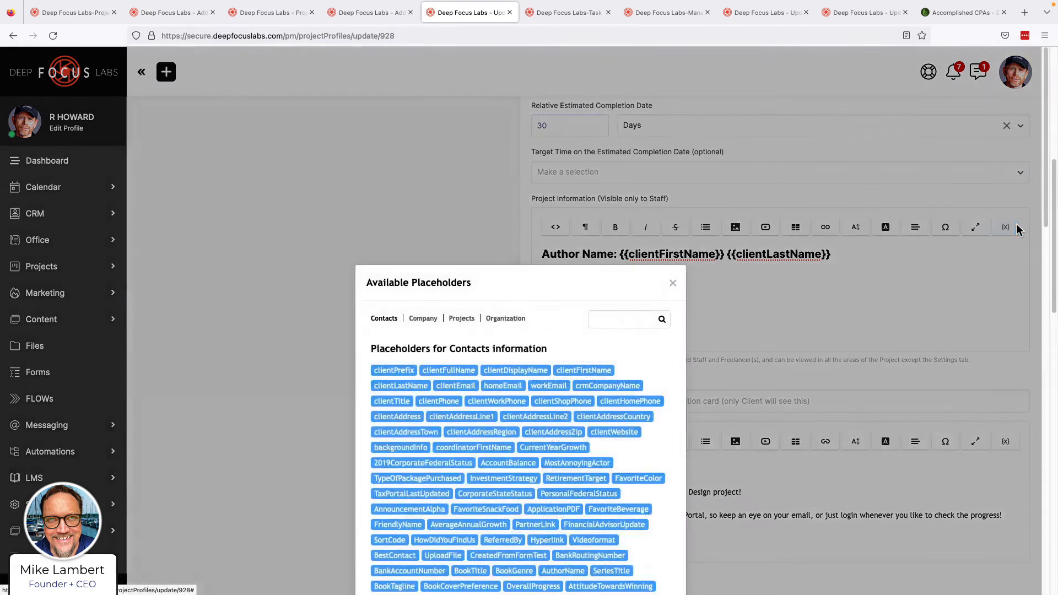
{"action": "left_click", "coordinate": [673, 284]}
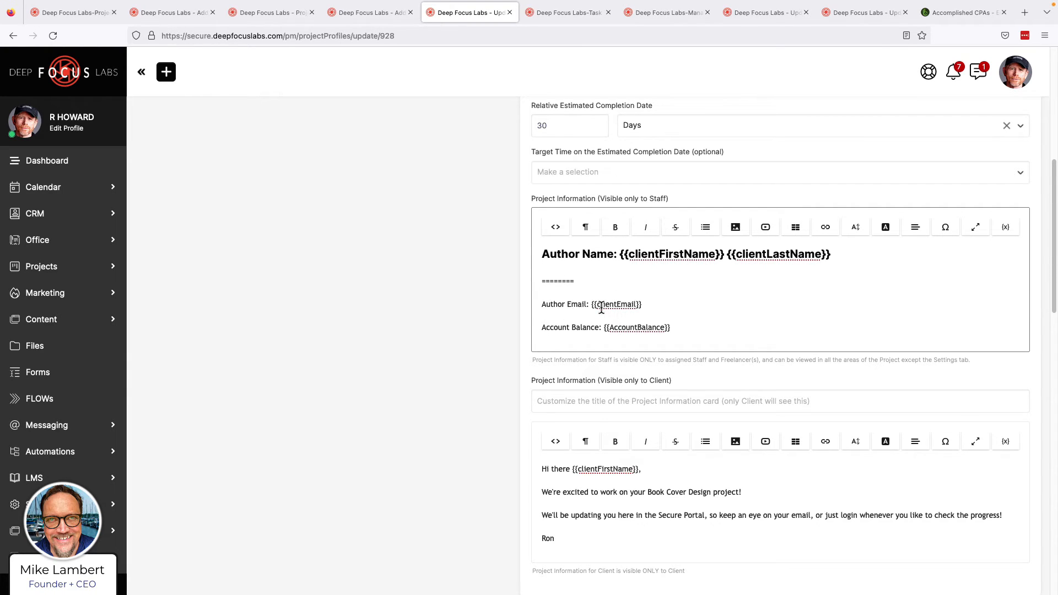
{"action": "left_click", "coordinate": [1005, 227]}
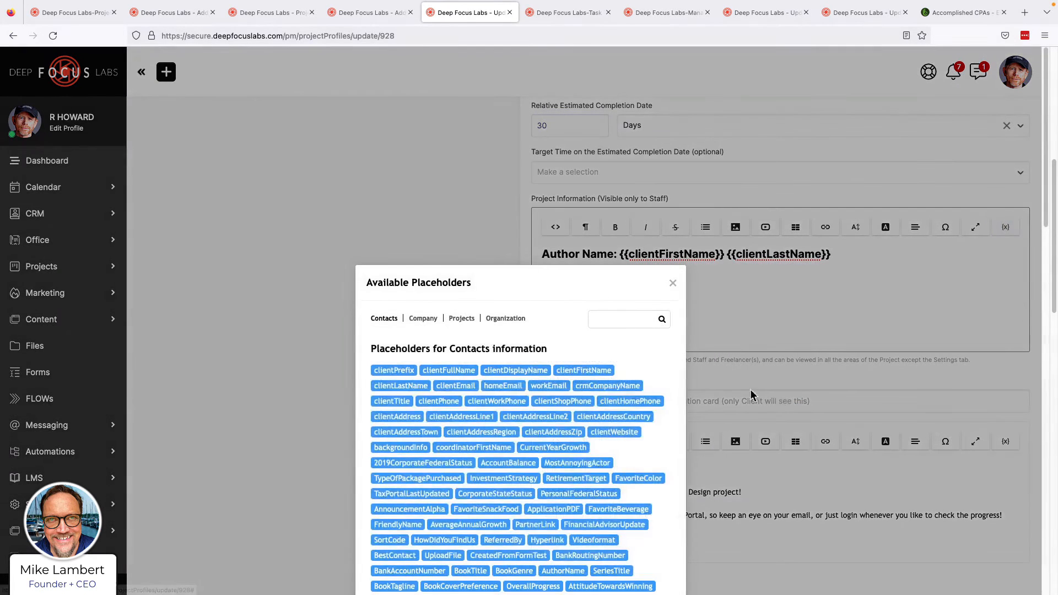
{"action": "scroll", "coordinate": [474, 540], "scroll_direction": "down", "scroll_amount": 1}
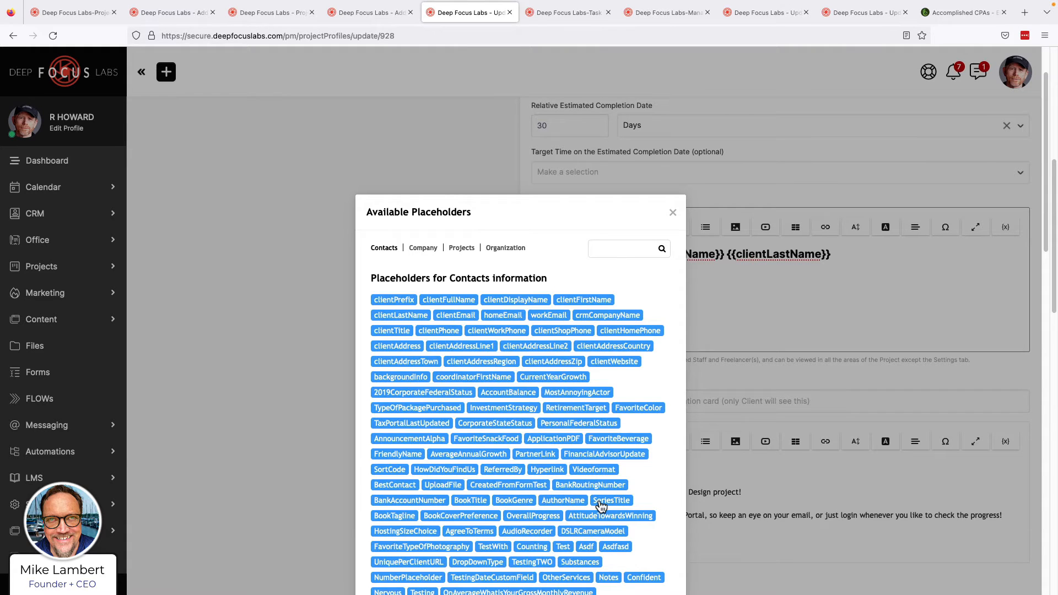
{"action": "left_click", "coordinate": [673, 213]}
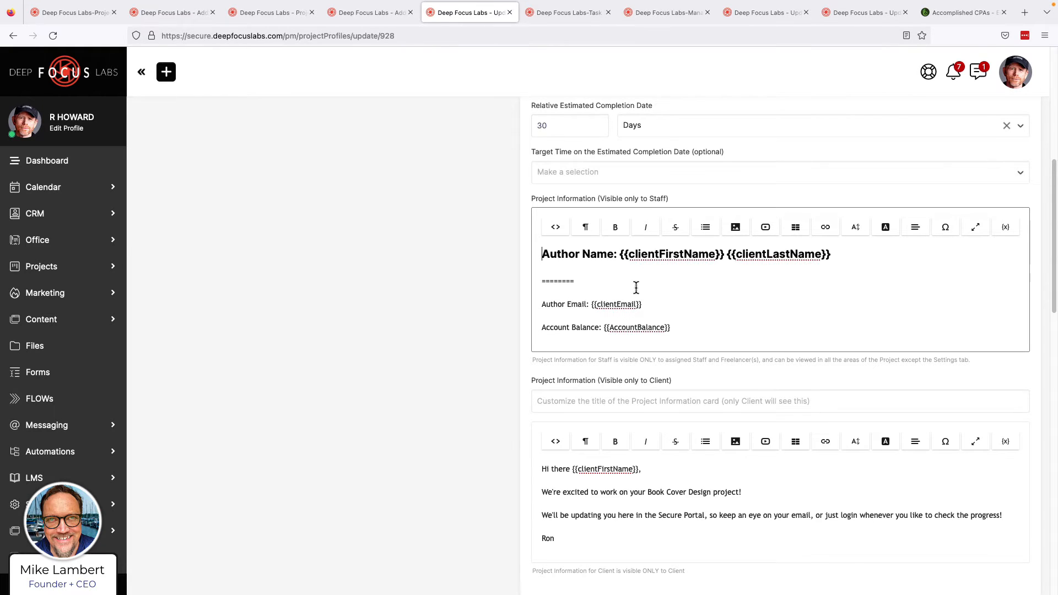
Review the Book Cover Design generator's client-visible project information and its project assignments
{"action": "scroll", "coordinate": [636, 288], "scroll_direction": "down", "scroll_amount": 2}
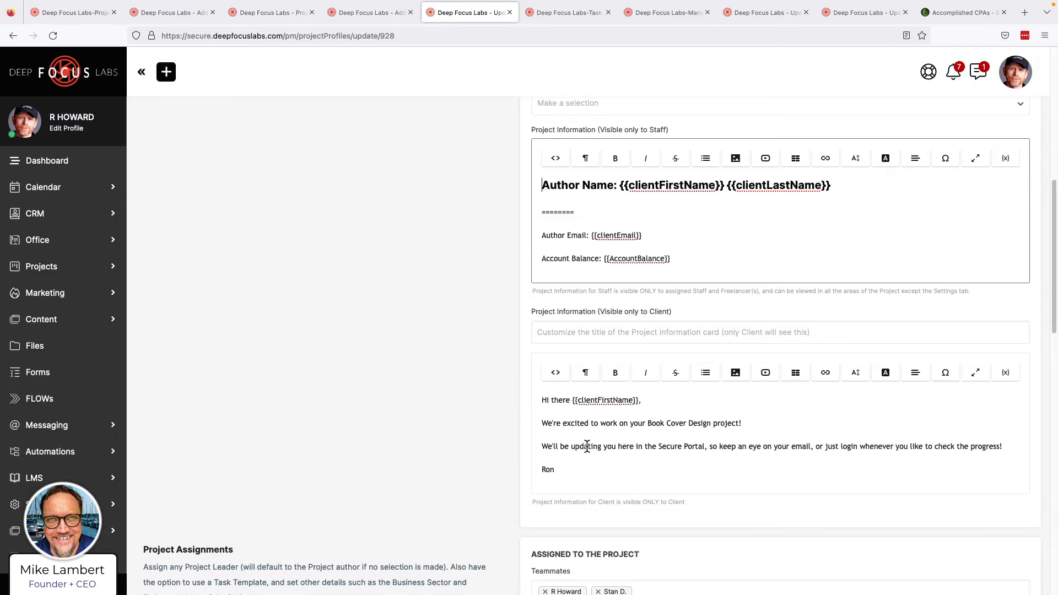
{"action": "scroll", "coordinate": [482, 413], "scroll_direction": "down", "scroll_amount": 5}
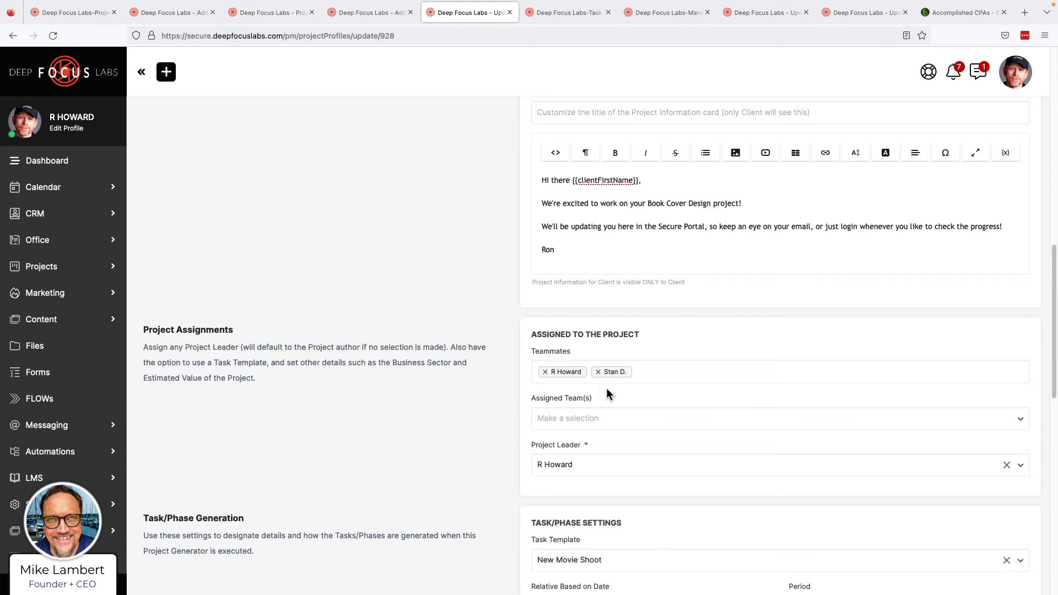
{"action": "scroll", "coordinate": [506, 421], "scroll_direction": "down", "scroll_amount": 3}
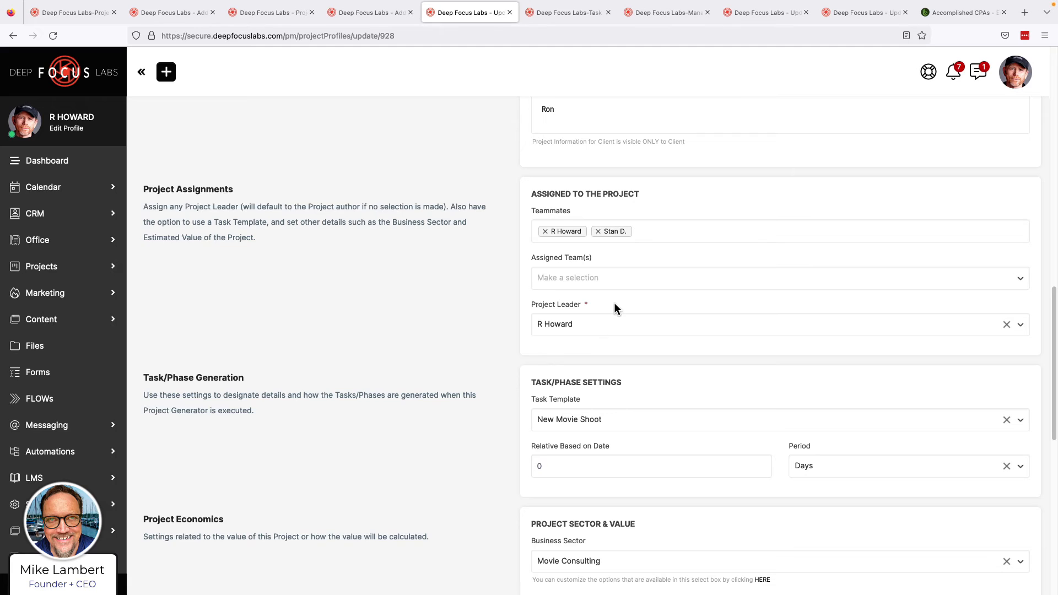
Recheck the generator's scheduling and auto-generation details, and review its task template and relative date settings
{"action": "scroll", "coordinate": [614, 302], "scroll_direction": "up", "scroll_amount": 9}
{"action": "scroll", "coordinate": [615, 303], "scroll_direction": "up", "scroll_amount": 5}
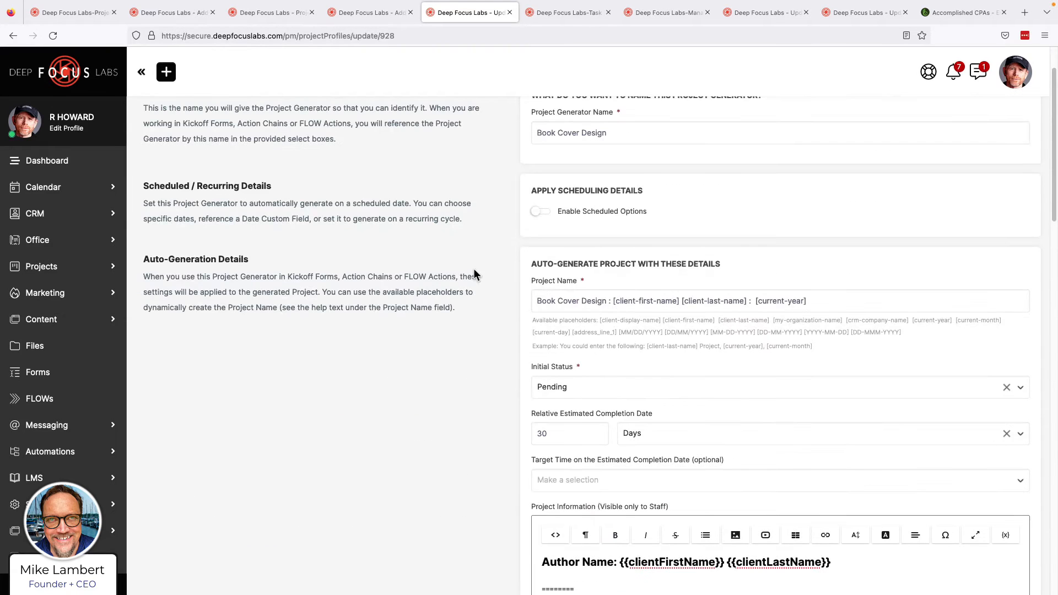
{"action": "scroll", "coordinate": [596, 388], "scroll_direction": "down", "scroll_amount": 3}
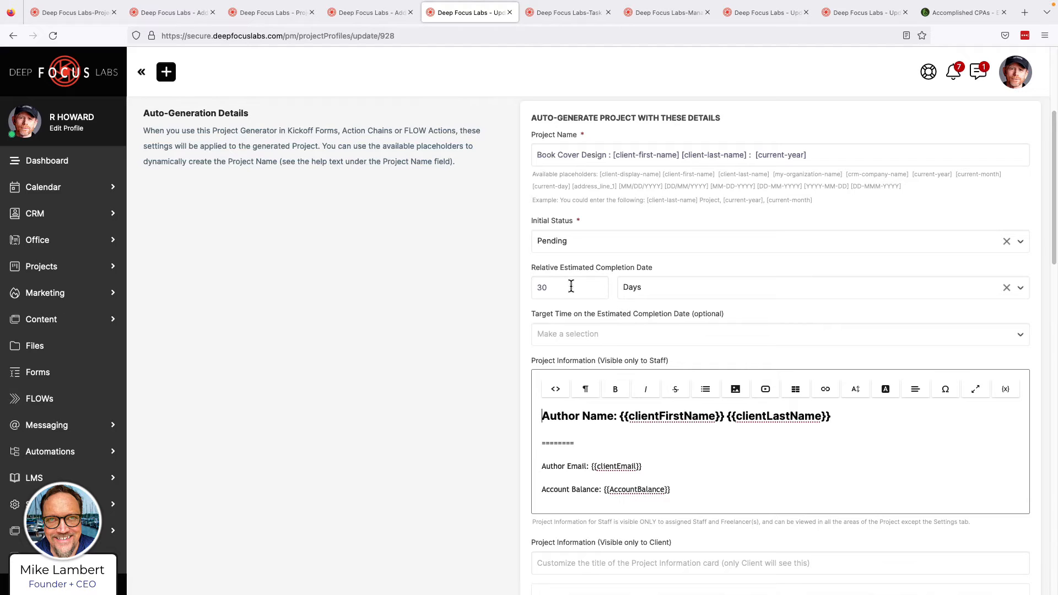
{"action": "scroll", "coordinate": [572, 286], "scroll_direction": "up", "scroll_amount": 3}
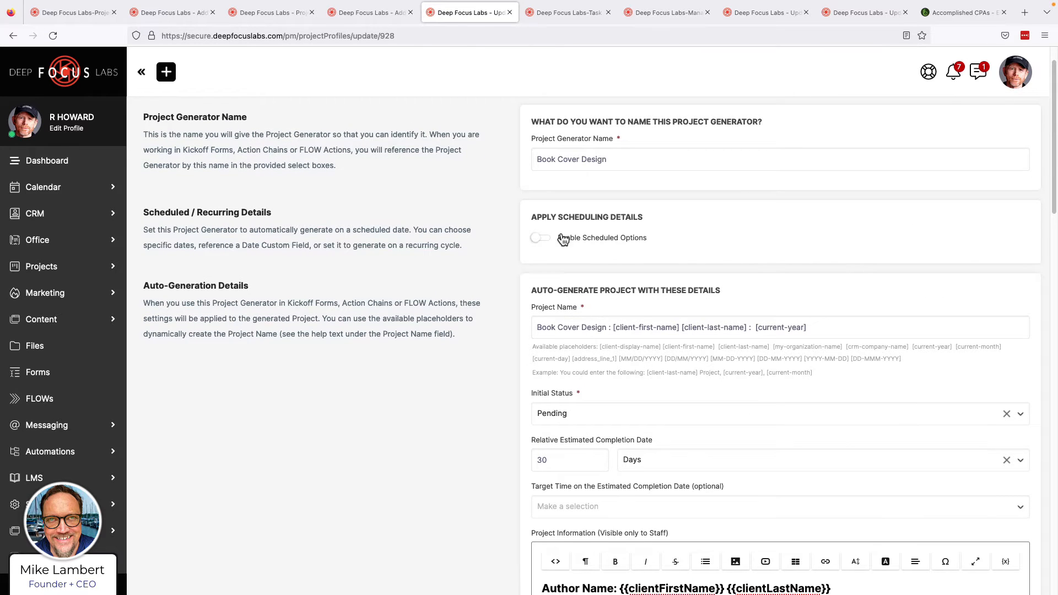
{"action": "scroll", "coordinate": [515, 314], "scroll_direction": "down", "scroll_amount": 12}
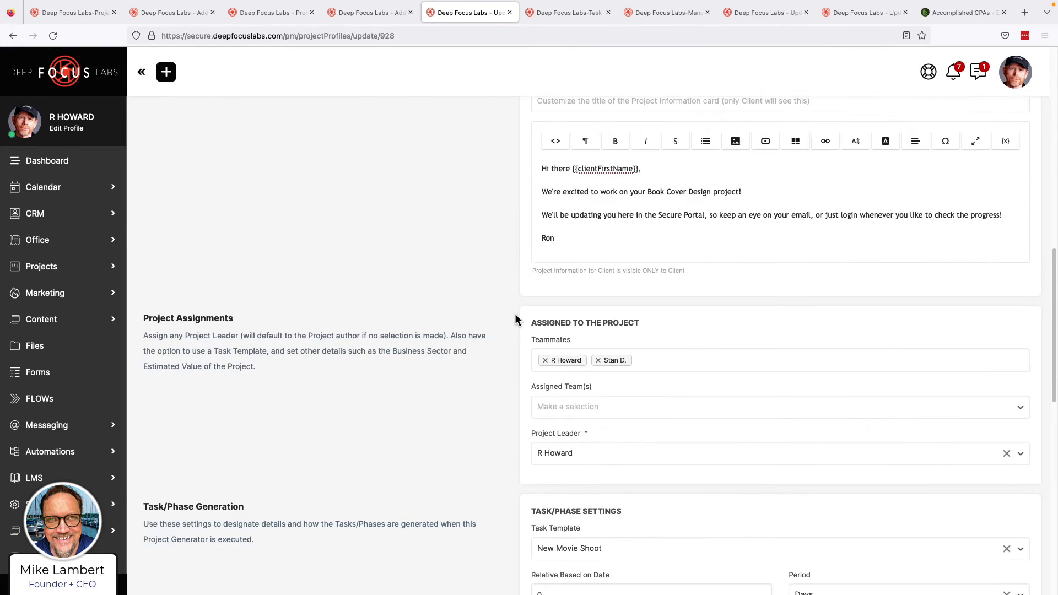
{"action": "scroll", "coordinate": [516, 319], "scroll_direction": "down", "scroll_amount": 3}
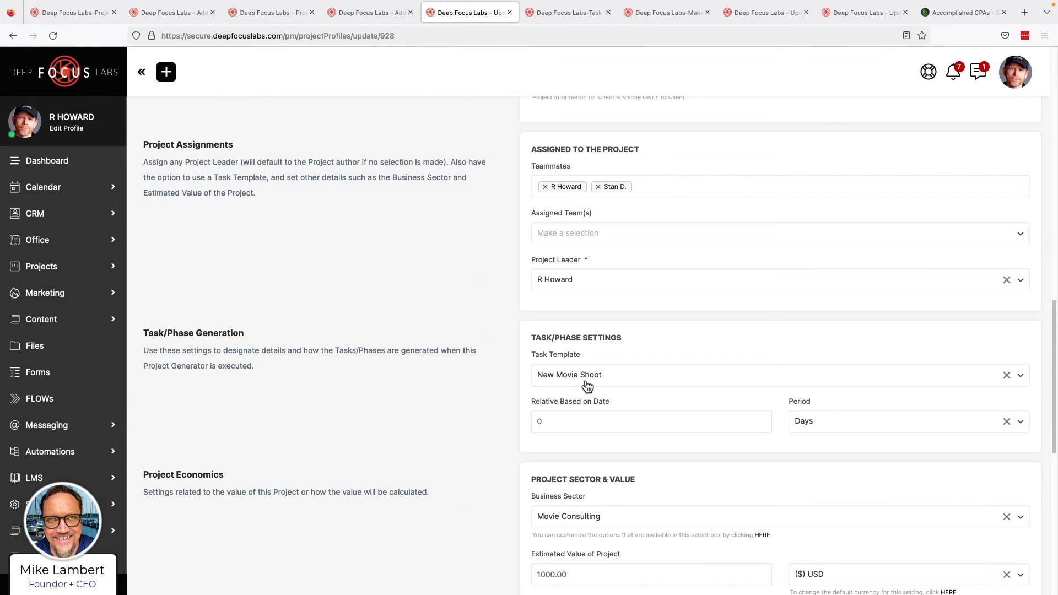
{"action": "scroll", "coordinate": [568, 393], "scroll_direction": "down", "scroll_amount": 1}
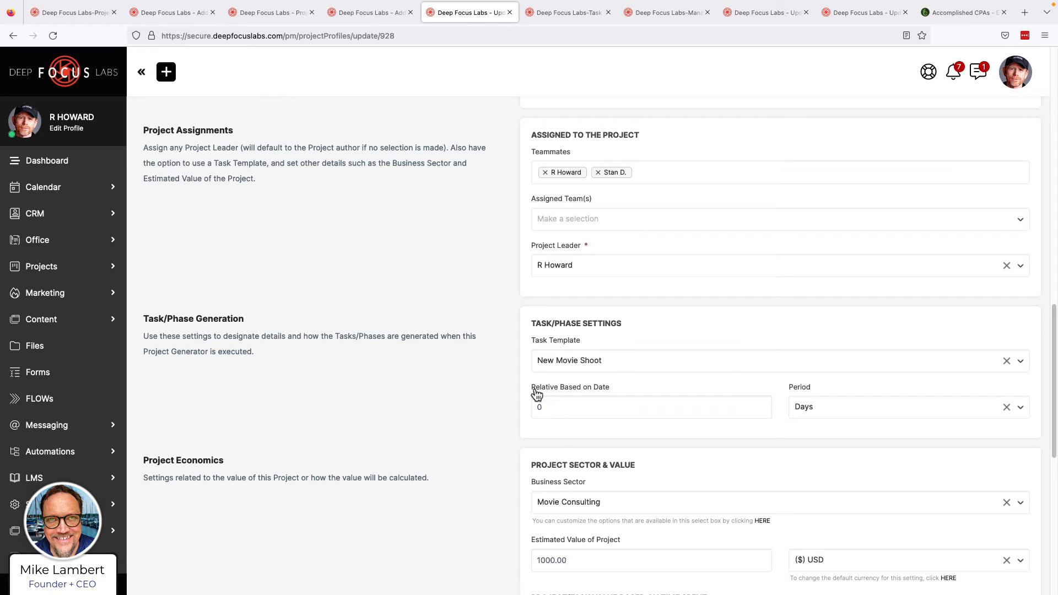
Set Relative Based on Date in the task/phase settings to 14 days, and replace it with 7 days
{"action": "double_click", "coordinate": [548, 408]}
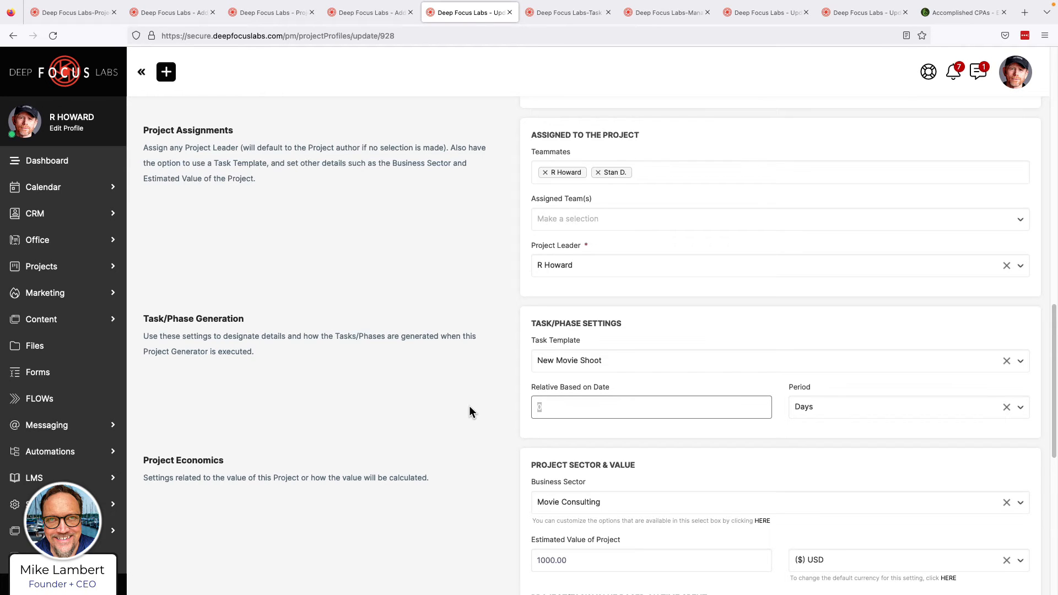
{"action": "type", "text": "14"}
{"action": "left_click", "coordinate": [436, 375]}
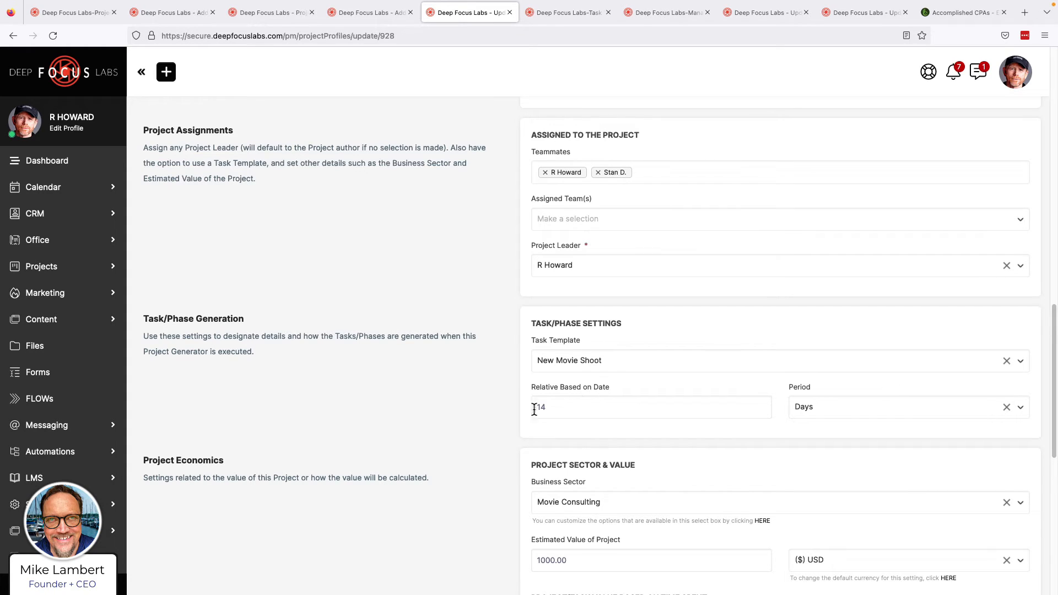
{"action": "left_click_drag", "start_coordinate": [557, 407], "coordinate": [517, 415]}
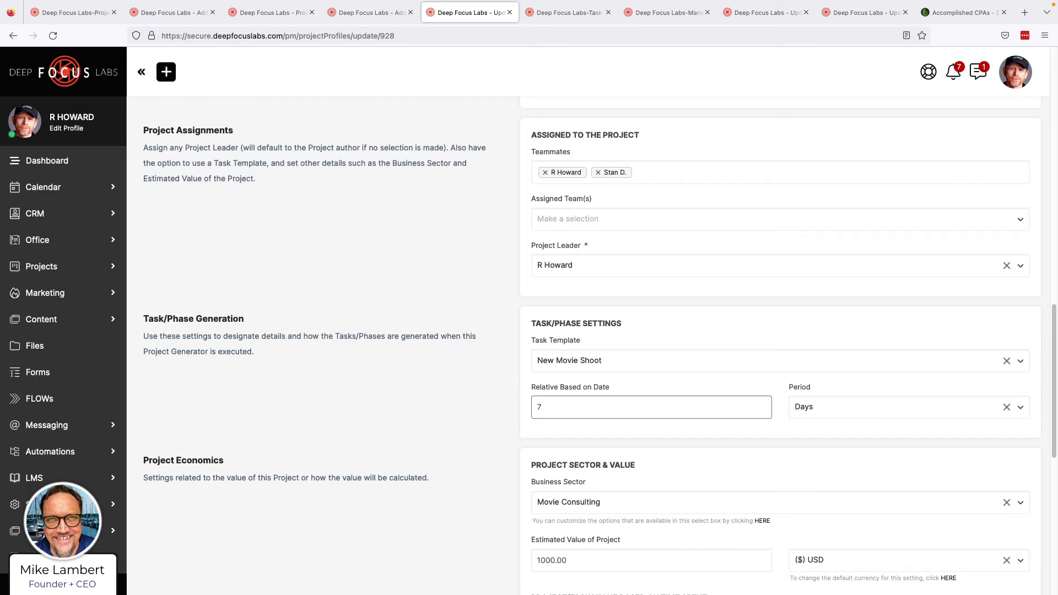
{"action": "left_click", "coordinate": [485, 402]}
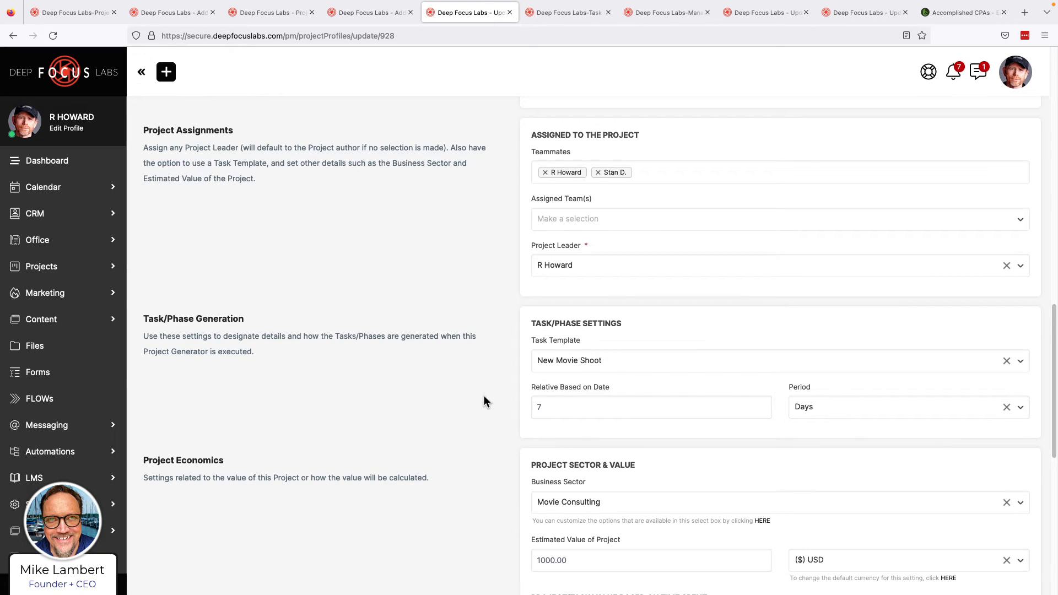
Clear the Relative Based on Date value in the generator's task/phase settings
{"action": "left_click", "coordinate": [556, 407]}
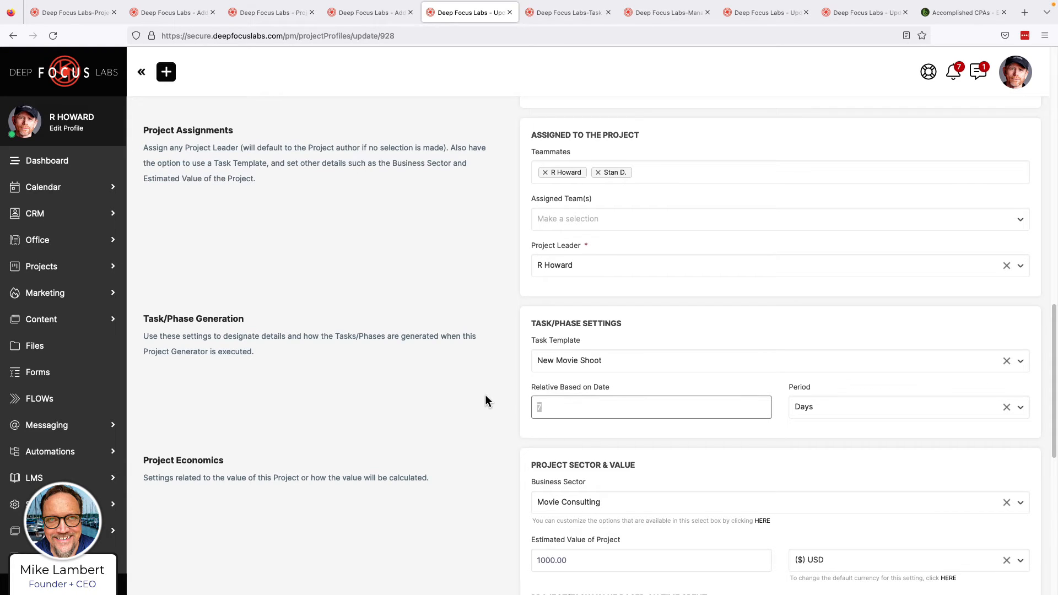
{"action": "key", "text": "BackSpace"}
{"action": "left_click", "coordinate": [473, 393]}
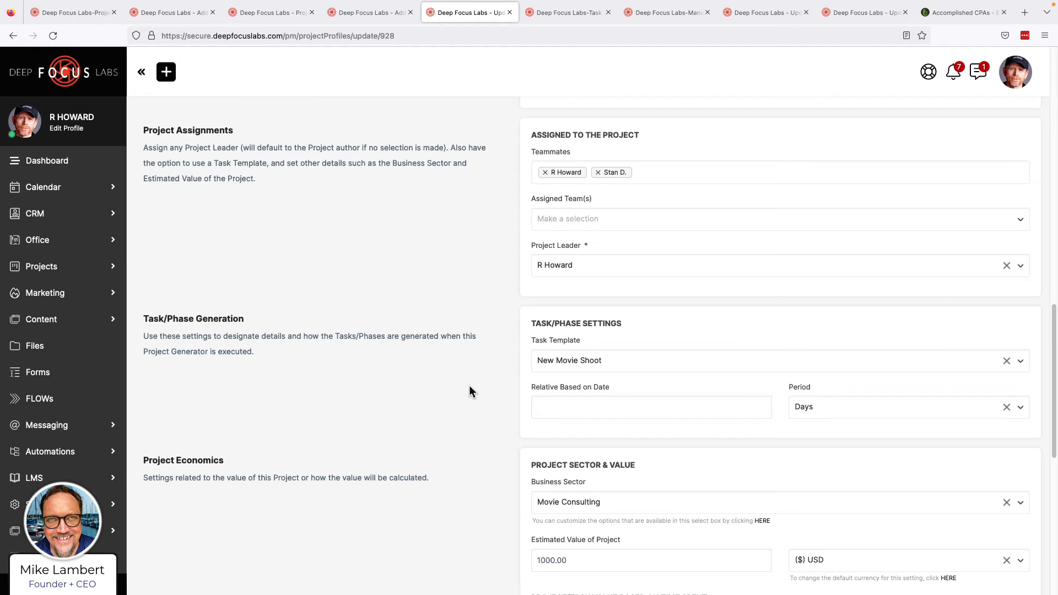
Review the generator's business sector, estimated project value and required time tracking option under Project Economics
{"action": "scroll", "coordinate": [469, 389], "scroll_direction": "down", "scroll_amount": 3}
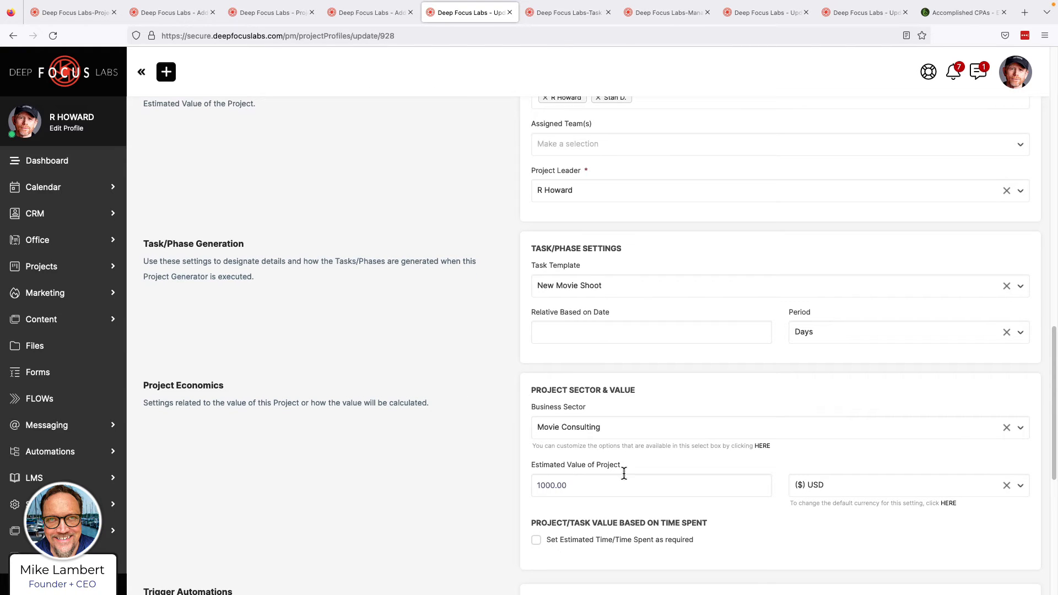
{"action": "scroll", "coordinate": [572, 448], "scroll_direction": "down", "scroll_amount": 1}
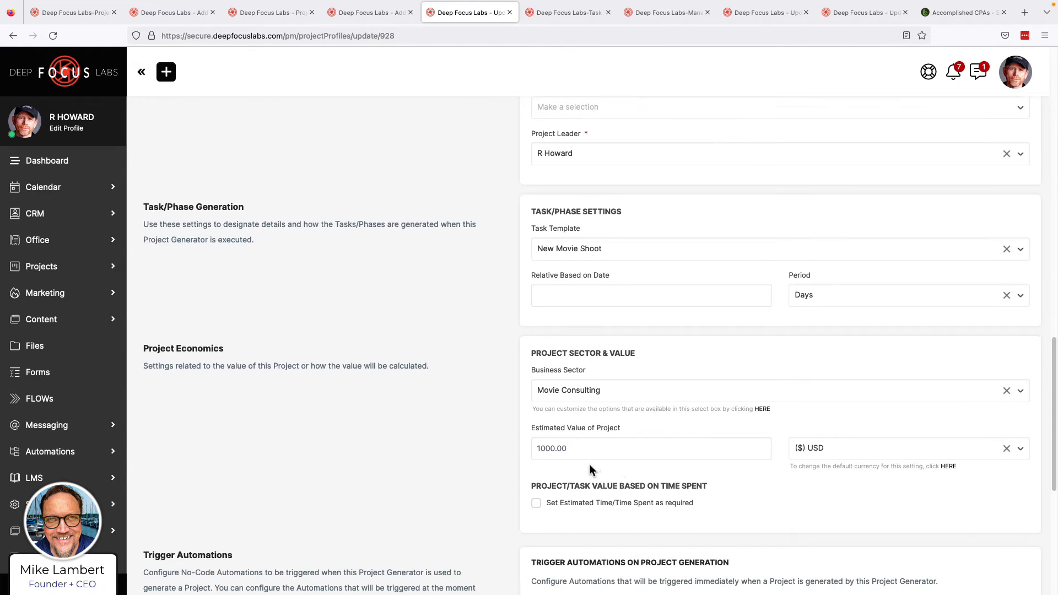
{"action": "scroll", "coordinate": [554, 455], "scroll_direction": "down", "scroll_amount": 2}
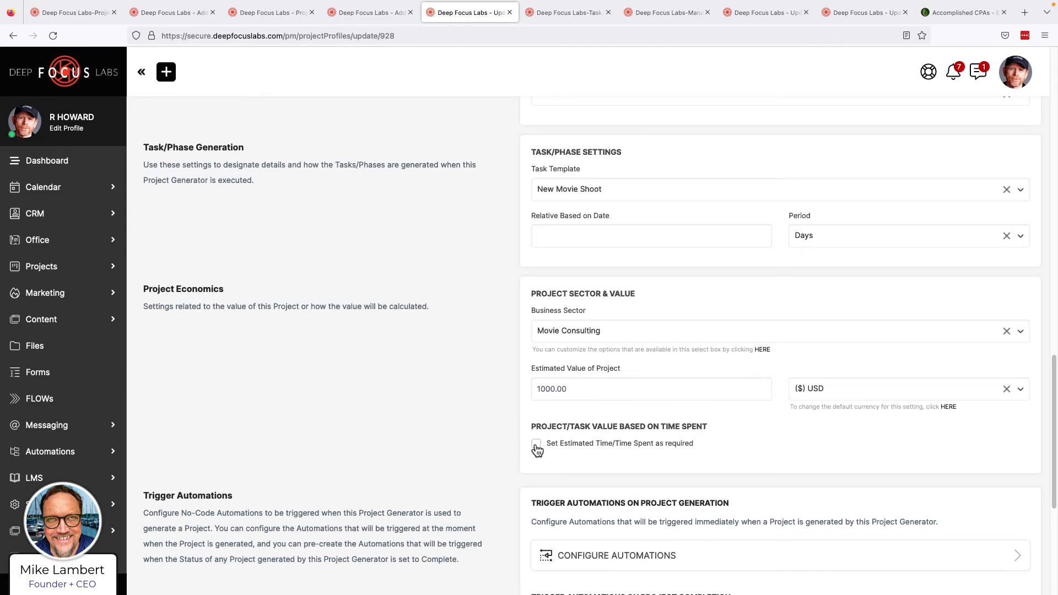
Enable automatically changing the Project Status to Complete when all Tasks have been marked as Complete in the generator's Project Automations
{"action": "scroll", "coordinate": [537, 471], "scroll_direction": "down", "scroll_amount": 4}
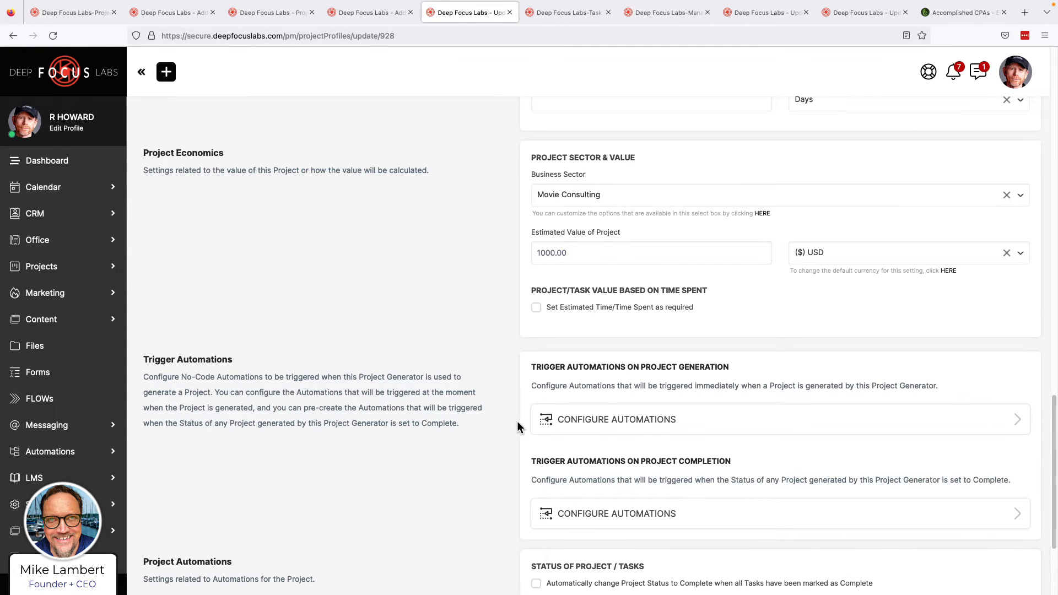
{"action": "scroll", "coordinate": [506, 429], "scroll_direction": "down", "scroll_amount": 3}
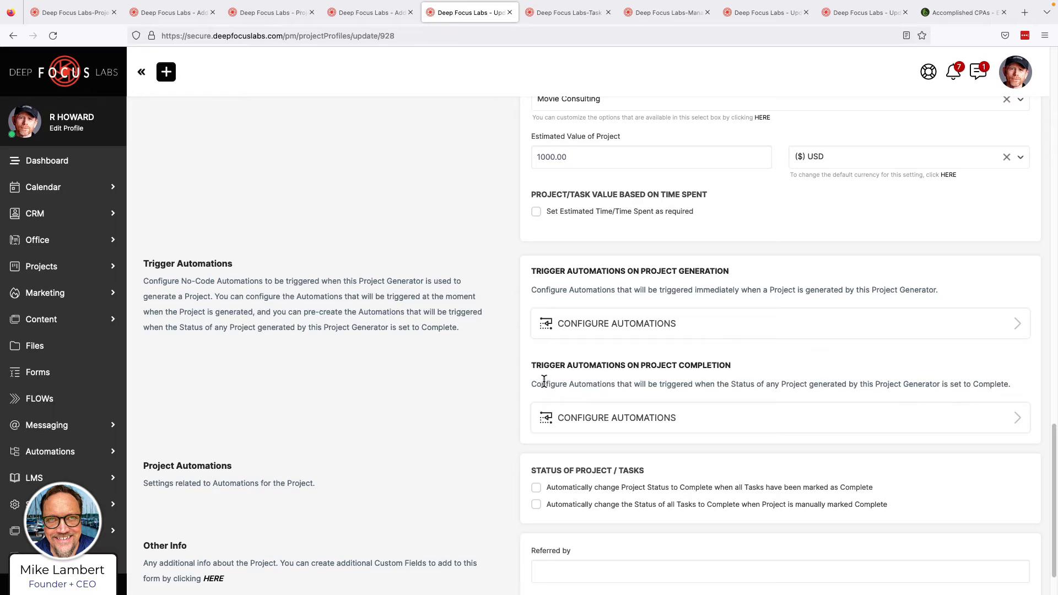
{"action": "scroll", "coordinate": [544, 381], "scroll_direction": "down", "scroll_amount": 2}
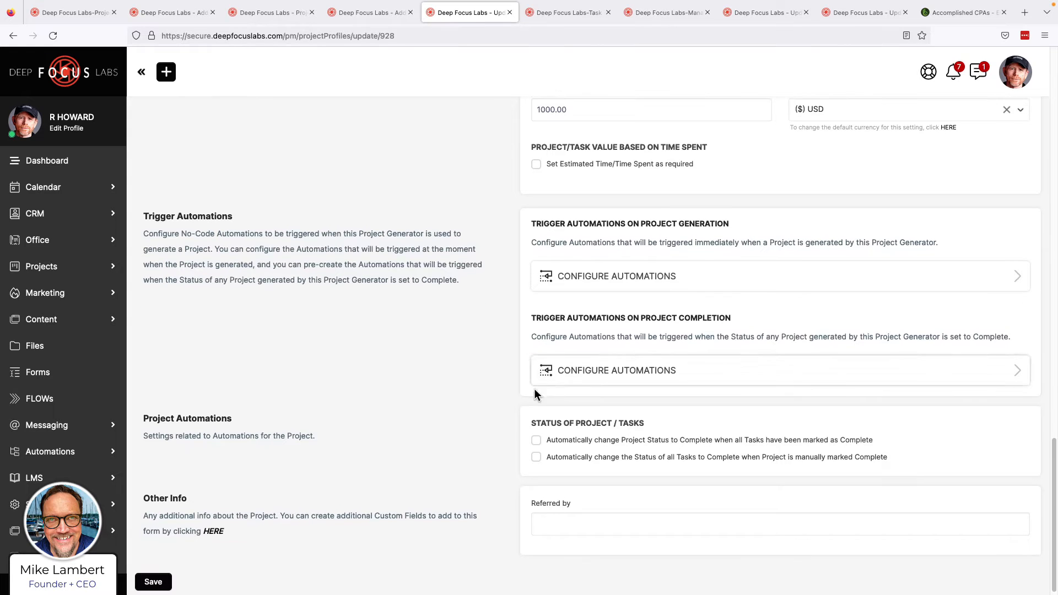
{"action": "left_click", "coordinate": [538, 441]}
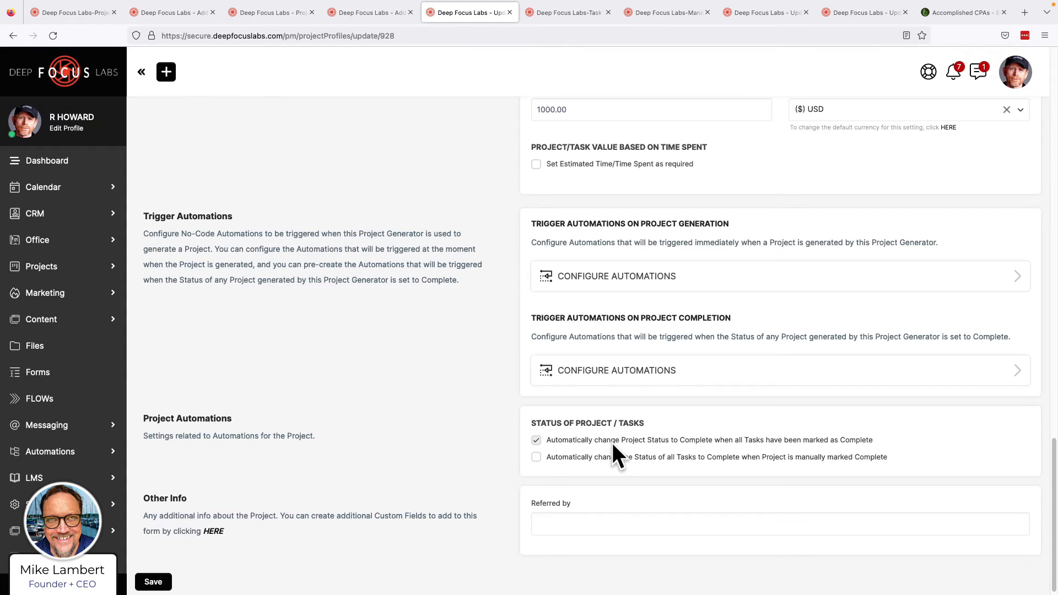
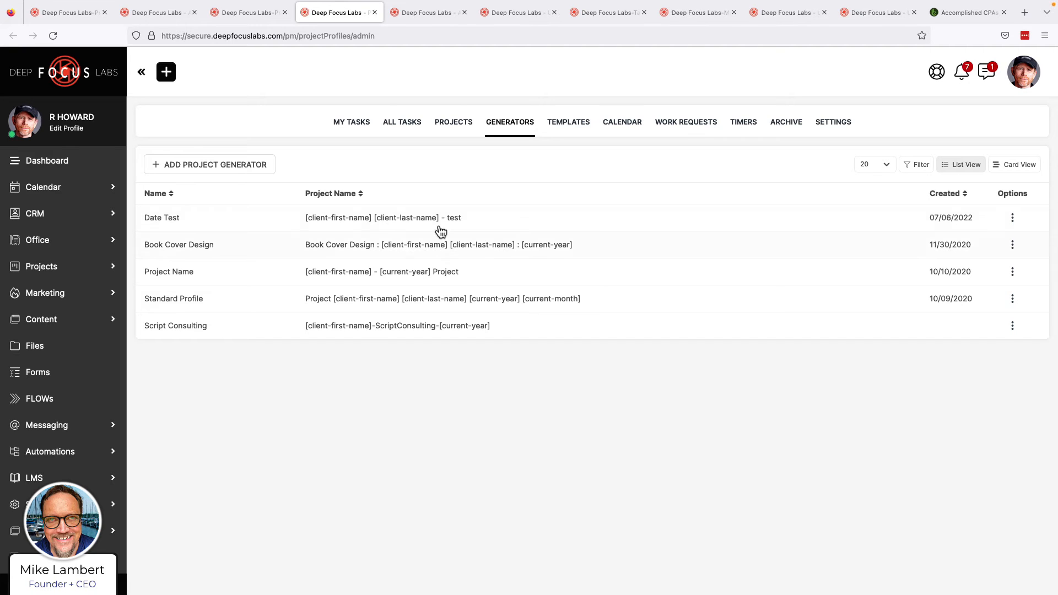
Open the blank Add Project Generator form and assign the first Admin teammate to the project
{"action": "left_click", "coordinate": [255, 16]}
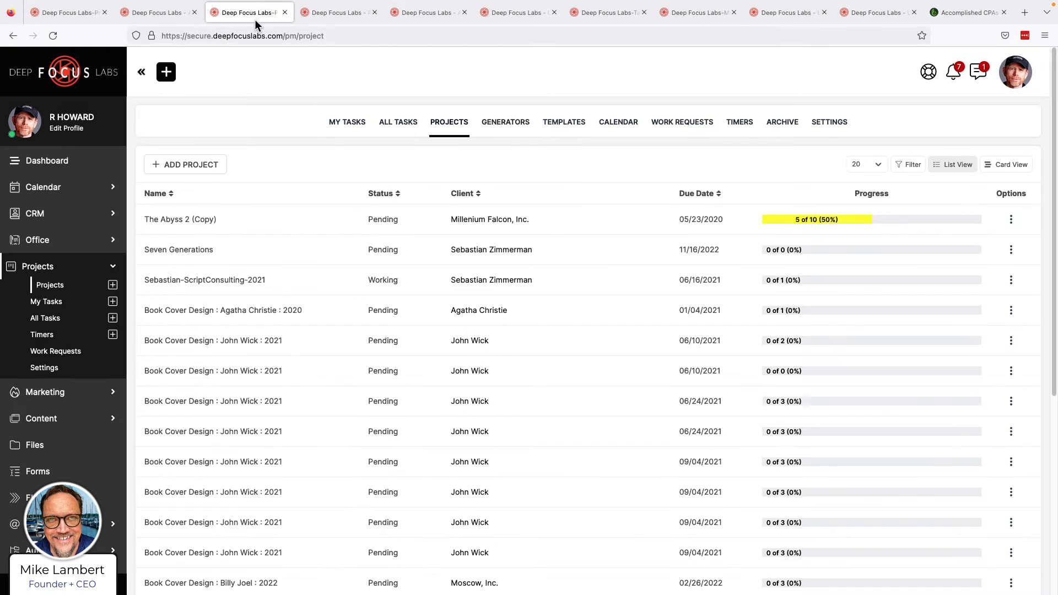
{"action": "left_click", "coordinate": [404, 17]}
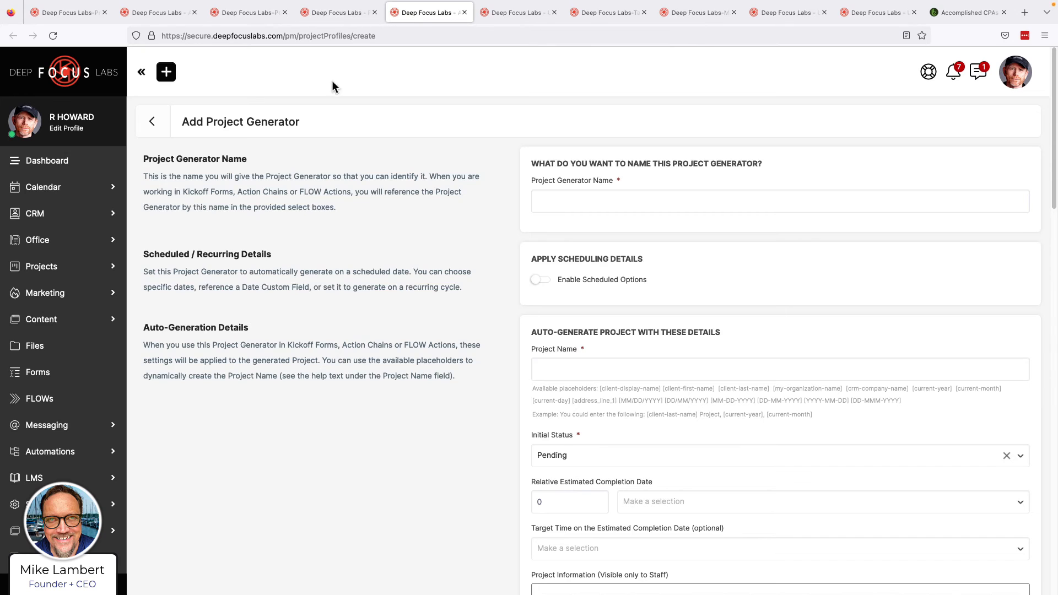
{"action": "scroll", "coordinate": [399, 254], "scroll_direction": "down", "scroll_amount": 7}
{"action": "scroll", "coordinate": [400, 255], "scroll_direction": "down", "scroll_amount": 2}
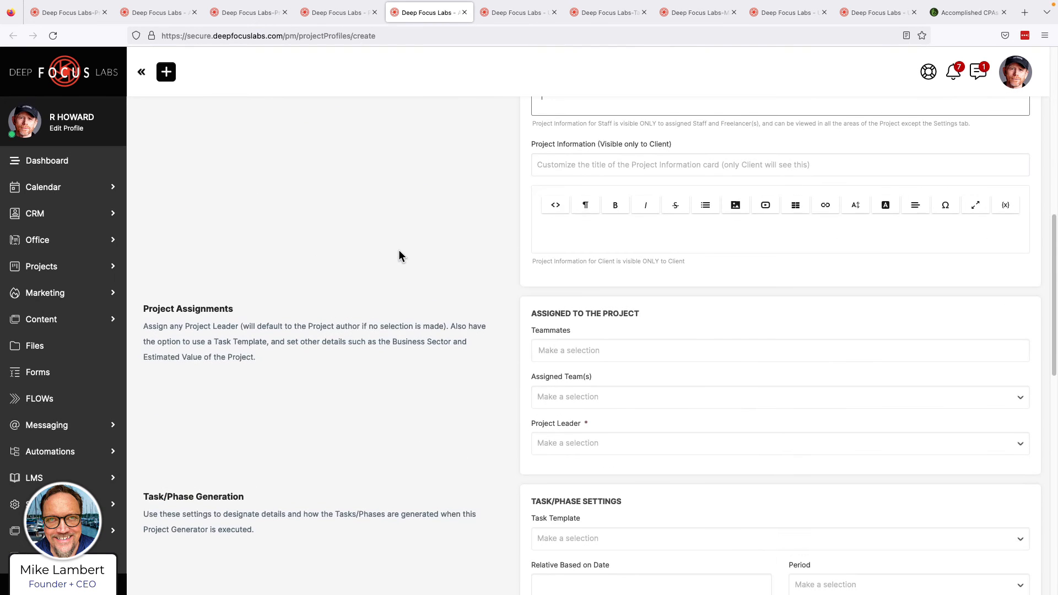
{"action": "left_click", "coordinate": [537, 347]}
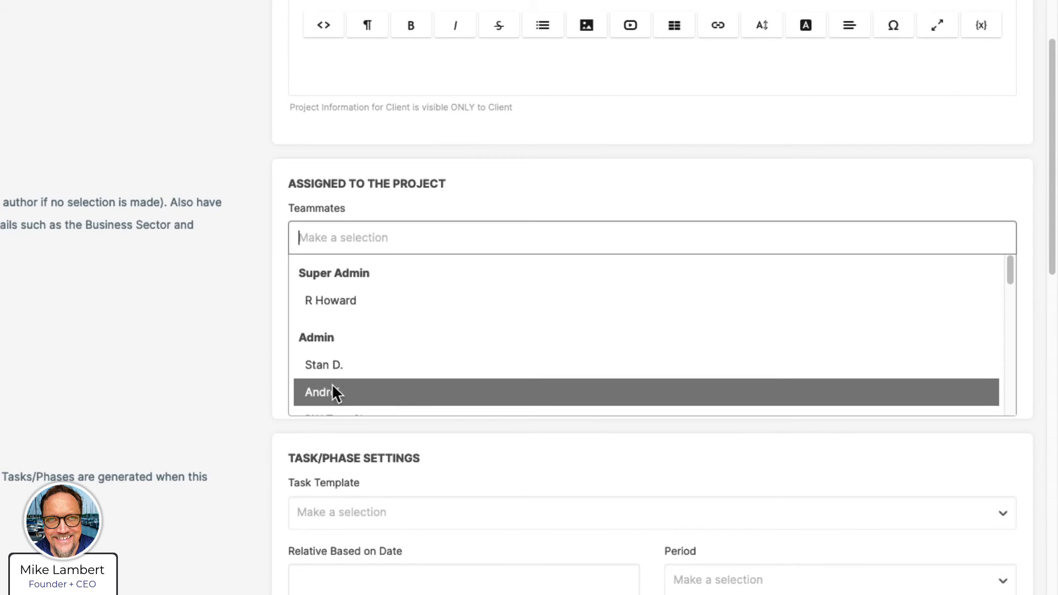
{"action": "left_click", "coordinate": [343, 363]}
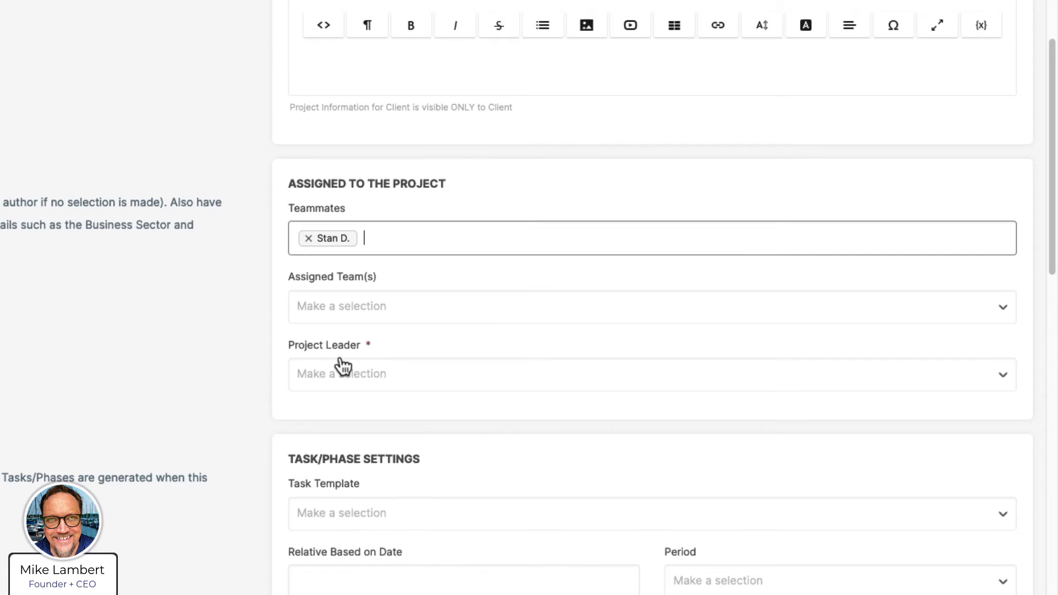
{"action": "left_click", "coordinate": [190, 309]}
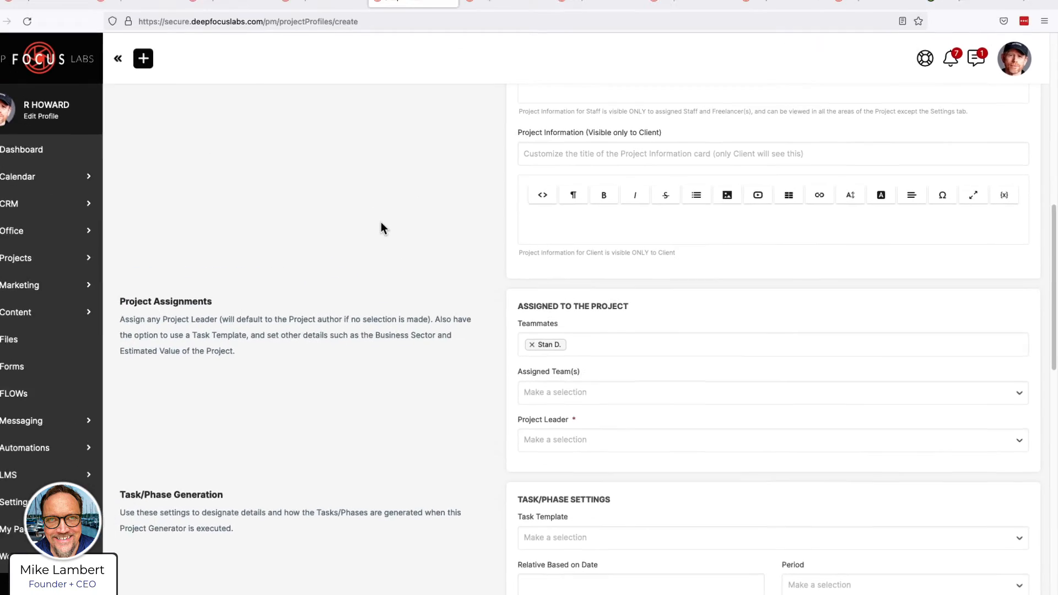
{"action": "key", "text": "ctrl+Right"}
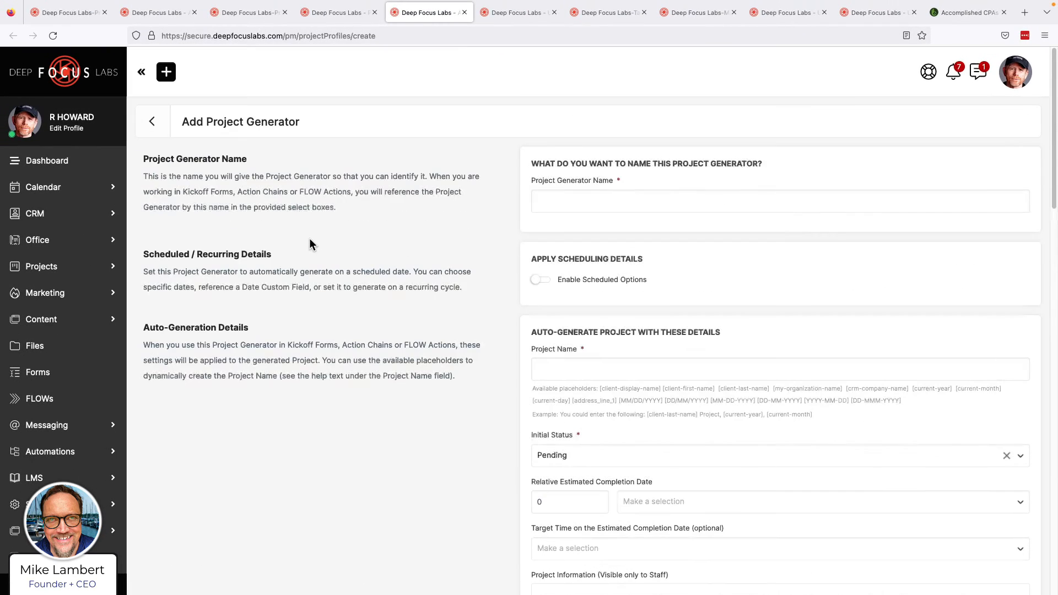
Name the new project generator "Payroll - Team A"
{"action": "left_click", "coordinate": [565, 200]}
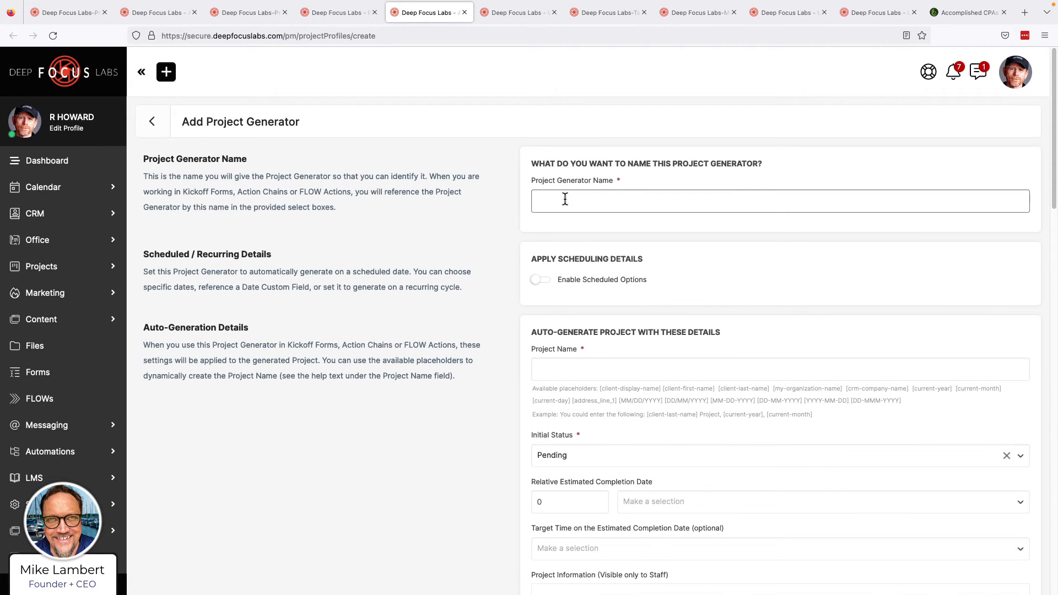
{"action": "type", "text": "Payro"}
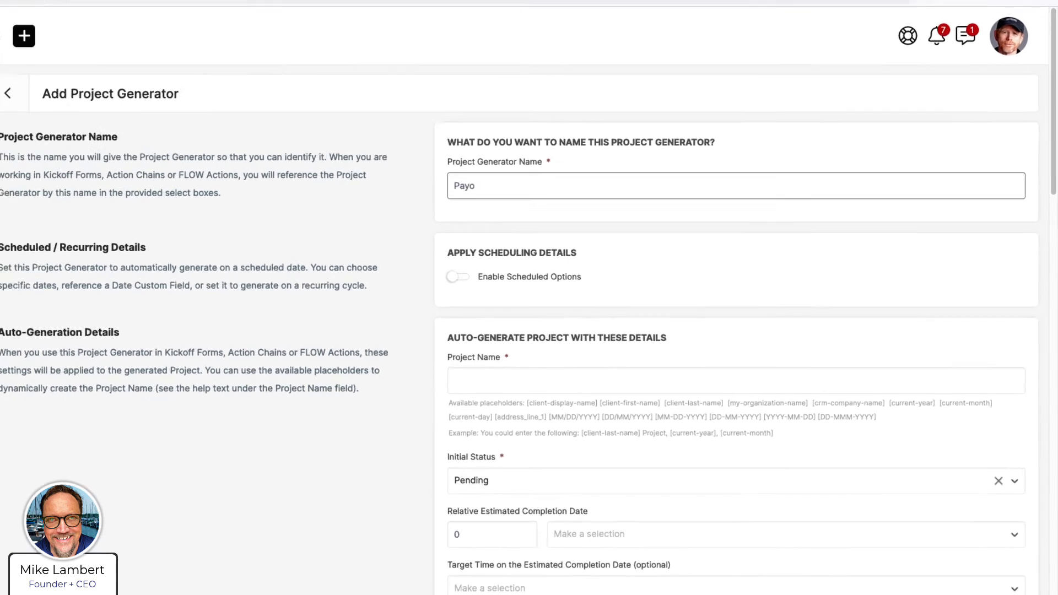
{"action": "type", "text": "ll - Ti"}
{"action": "key", "text": "BackSpace"}
{"action": "key", "text": "BackSpace"}
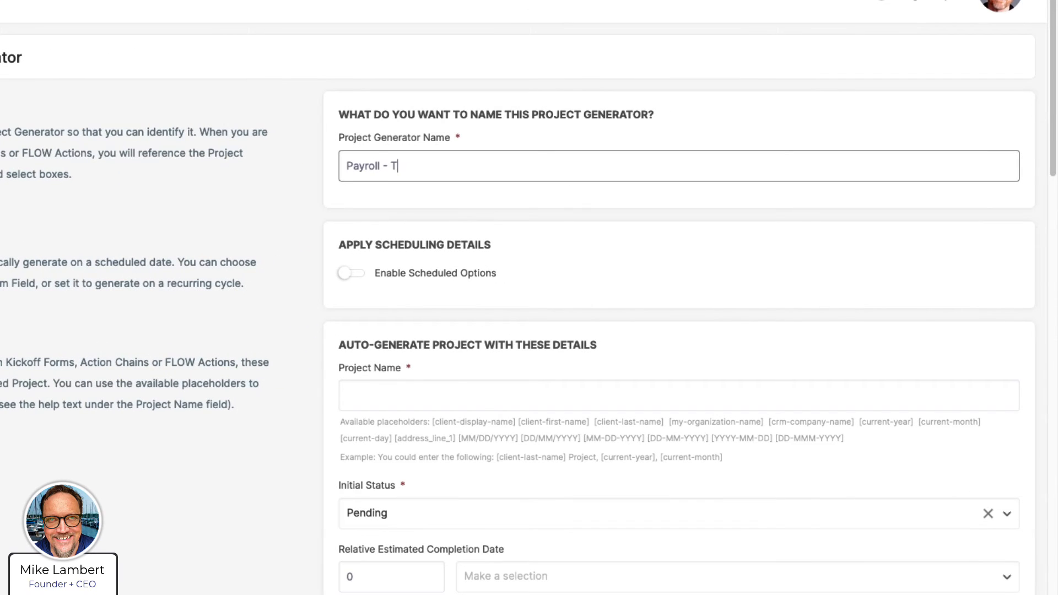
{"action": "type", "text": "e"}
{"action": "key", "text": "BackSpace"}
{"action": "type", "text": "Team A"}
Examine the new generator's settings against the generator and task template columns of the Project Generator diagram
{"action": "scroll", "coordinate": [316, 264], "scroll_direction": "down", "scroll_amount": 8}
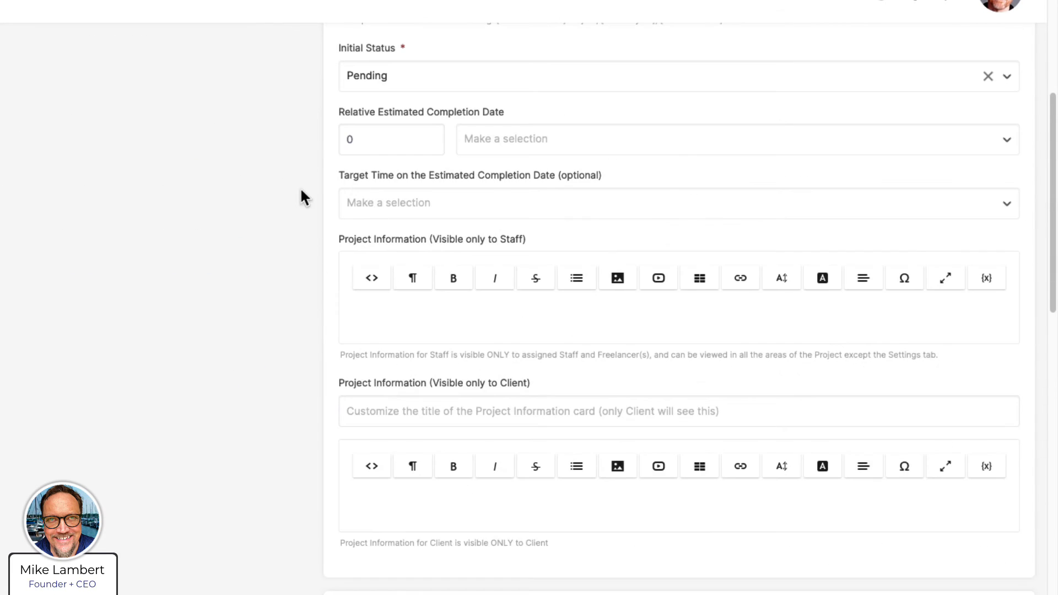
{"action": "scroll", "coordinate": [341, 192], "scroll_direction": "down", "scroll_amount": 8}
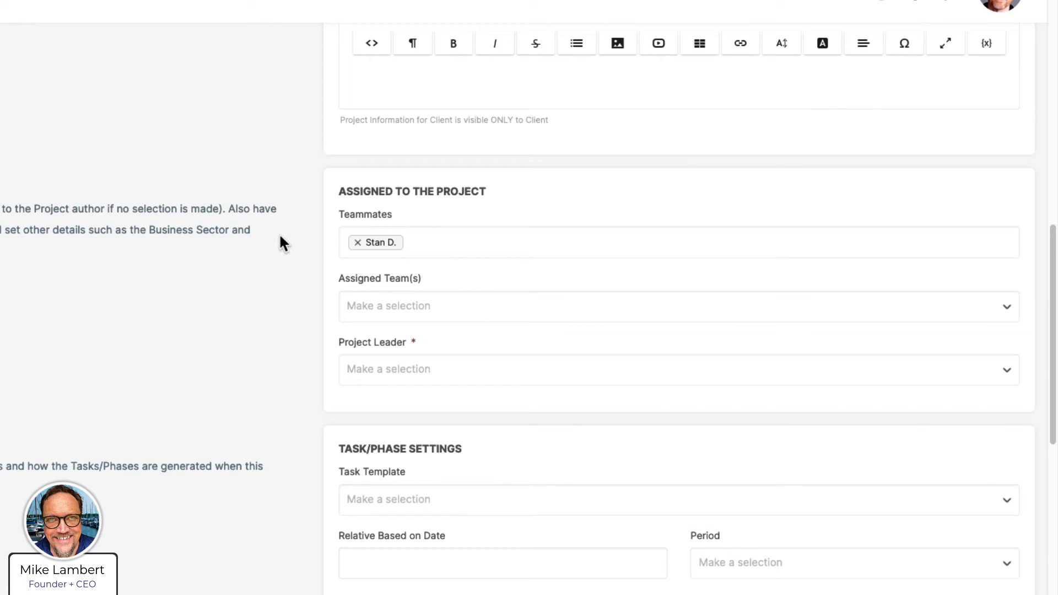
{"action": "scroll", "coordinate": [281, 239], "scroll_direction": "down", "scroll_amount": 5}
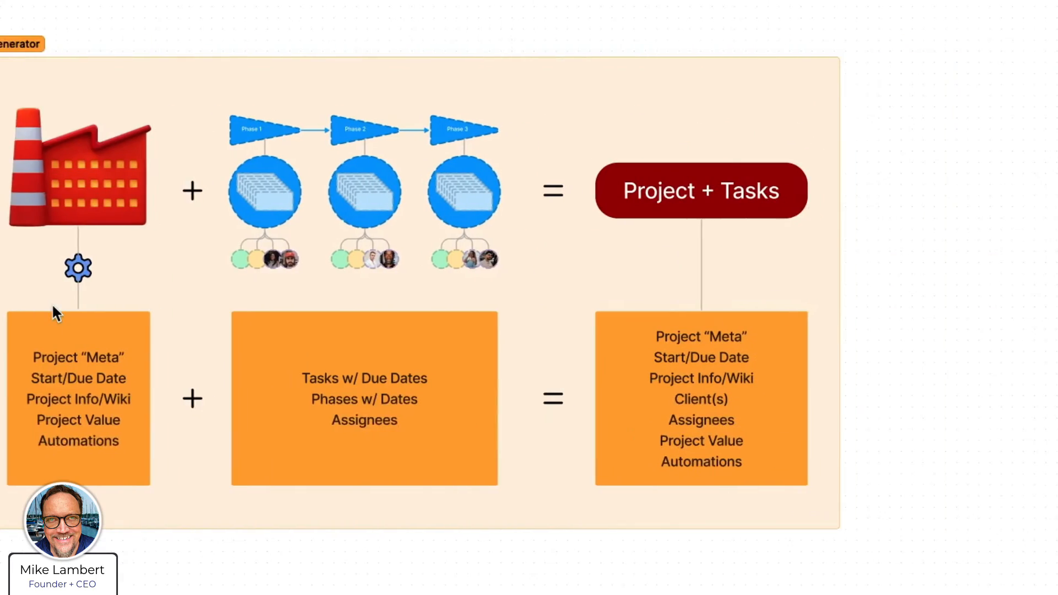
{"action": "scroll", "coordinate": [52, 305], "scroll_direction": "right", "scroll_amount": 1}
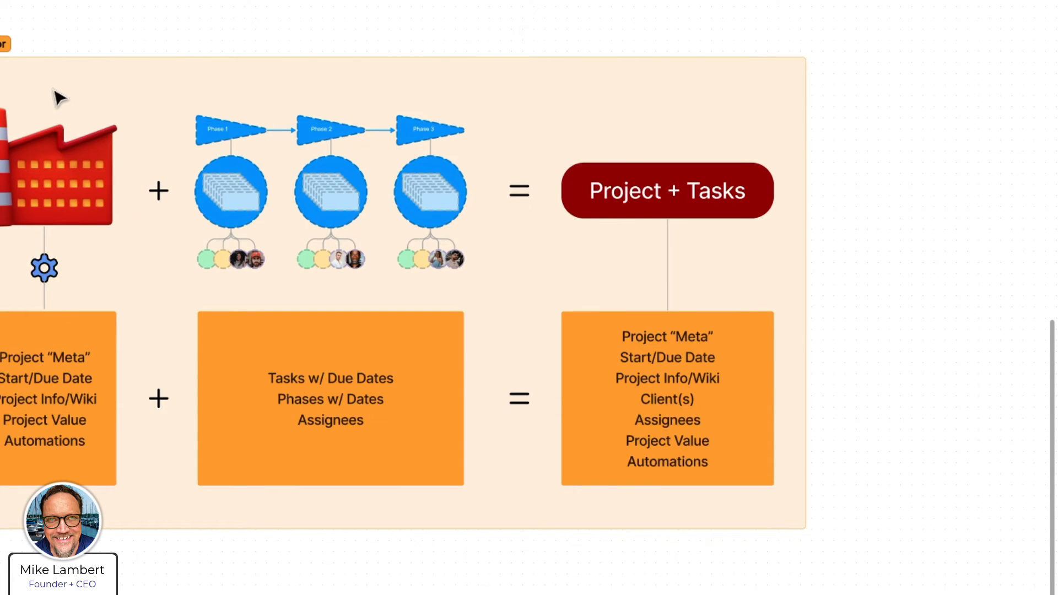
{"action": "left_click_drag", "start_coordinate": [53, 88], "coordinate": [9, 383]}
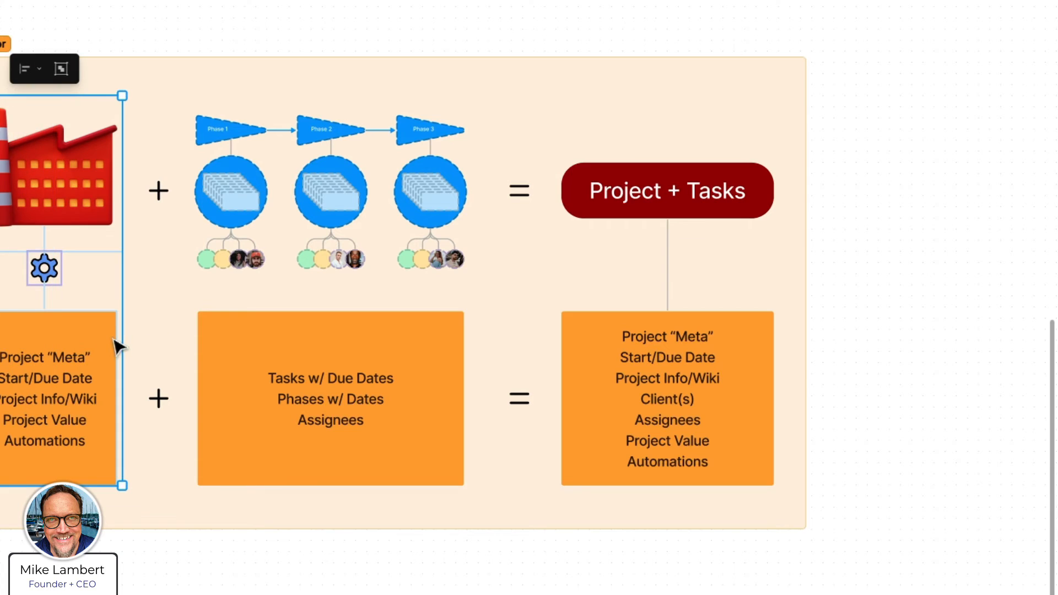
{"action": "left_click_drag", "start_coordinate": [240, 89], "coordinate": [293, 367]}
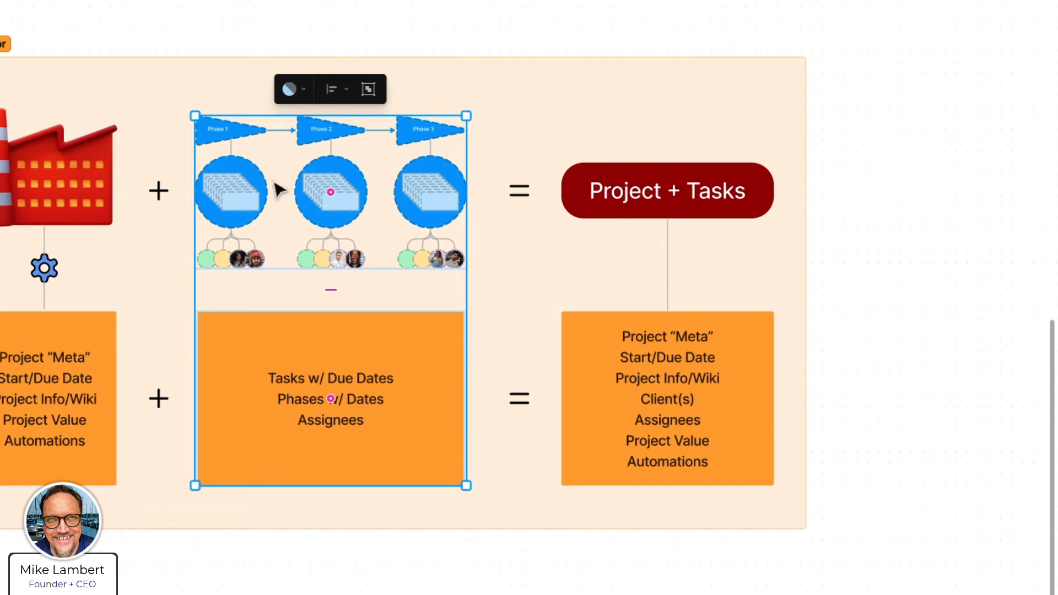
{"action": "left_click", "coordinate": [184, 20]}
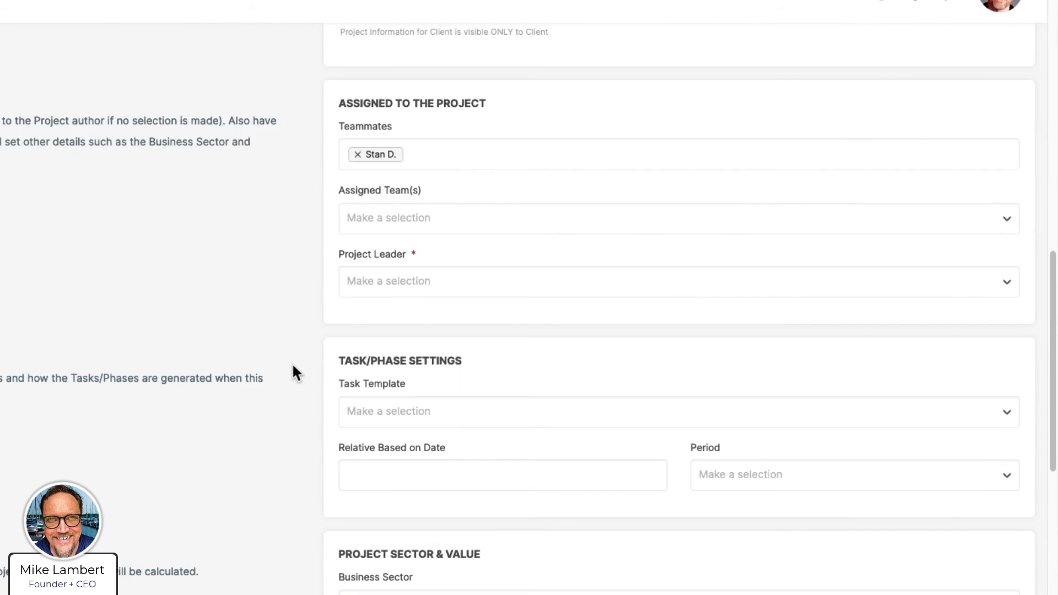
{"action": "scroll", "coordinate": [293, 367], "scroll_direction": "up", "scroll_amount": 10}
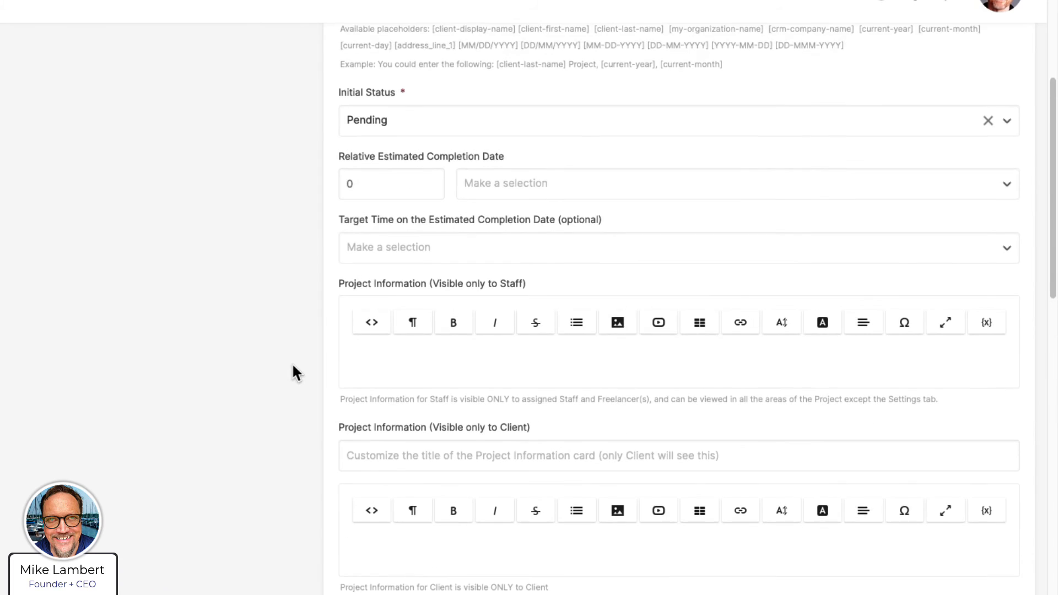
{"action": "scroll", "coordinate": [293, 366], "scroll_direction": "up", "scroll_amount": 7}
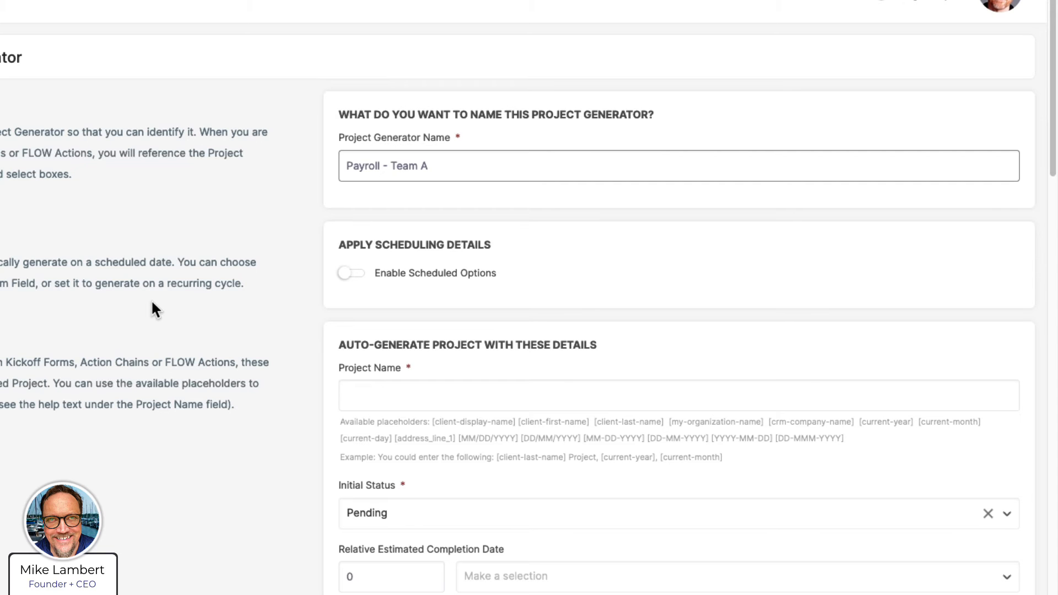
Set the generator's Project Leader to the Super Admin user and its Task Template to Test Project Get Ranked
{"action": "scroll", "coordinate": [153, 303], "scroll_direction": "down", "scroll_amount": 6}
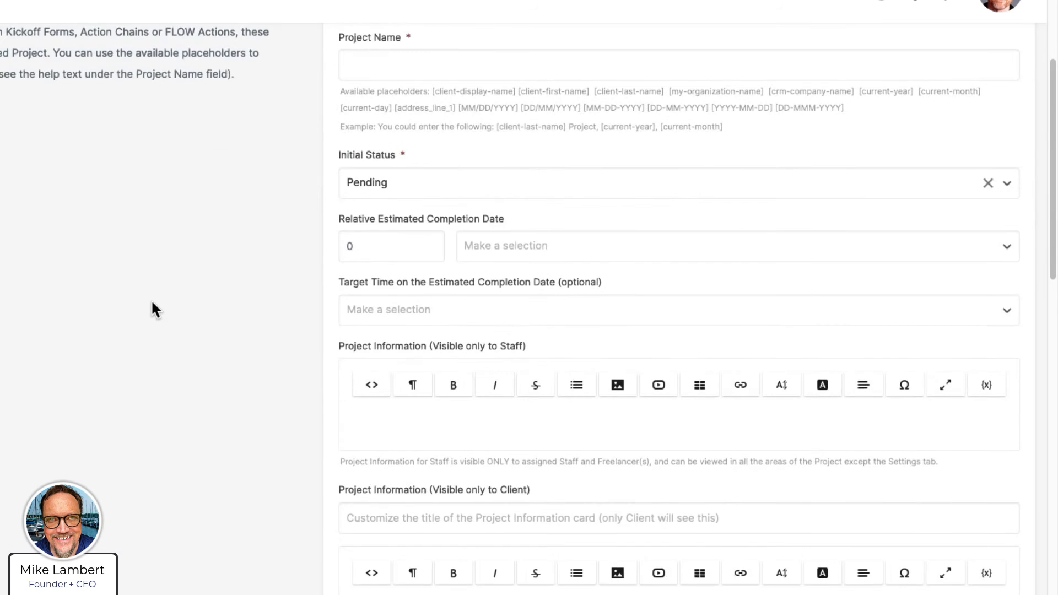
{"action": "scroll", "coordinate": [152, 303], "scroll_direction": "down", "scroll_amount": 4}
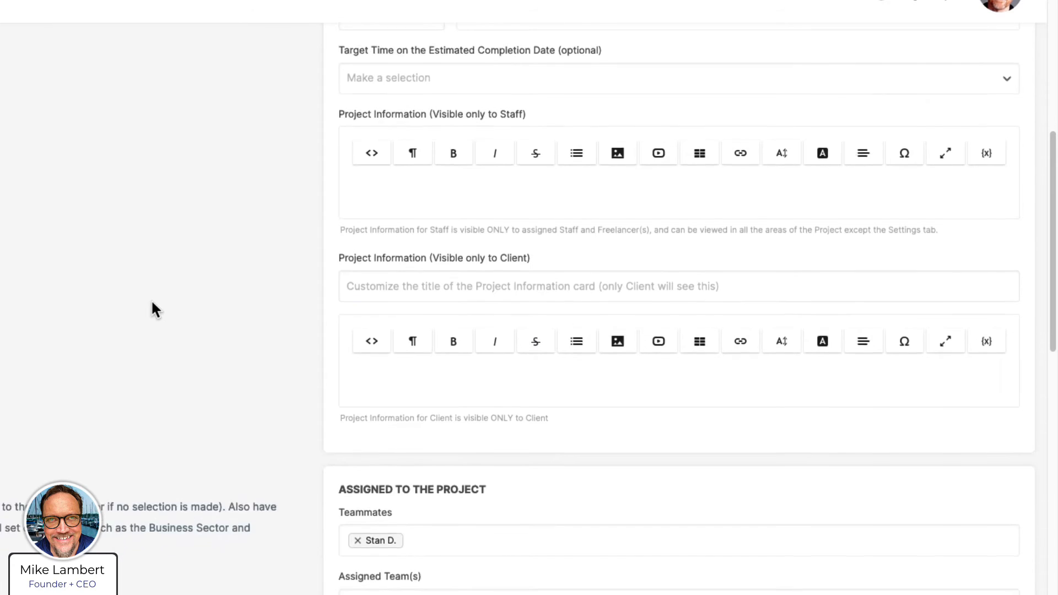
{"action": "scroll", "coordinate": [153, 303], "scroll_direction": "down", "scroll_amount": 3}
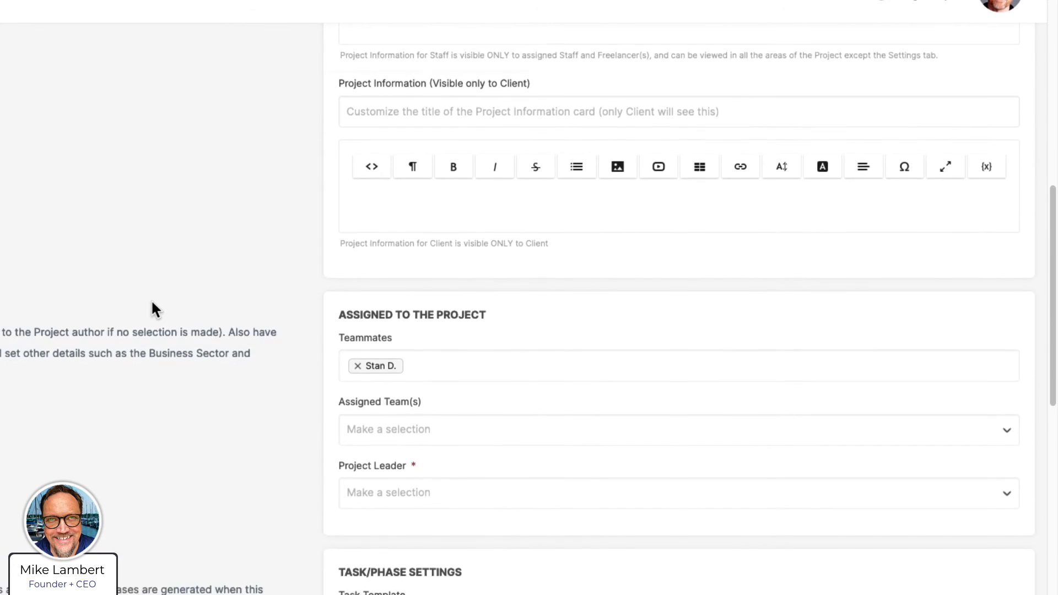
{"action": "scroll", "coordinate": [154, 309], "scroll_direction": "down", "scroll_amount": 2}
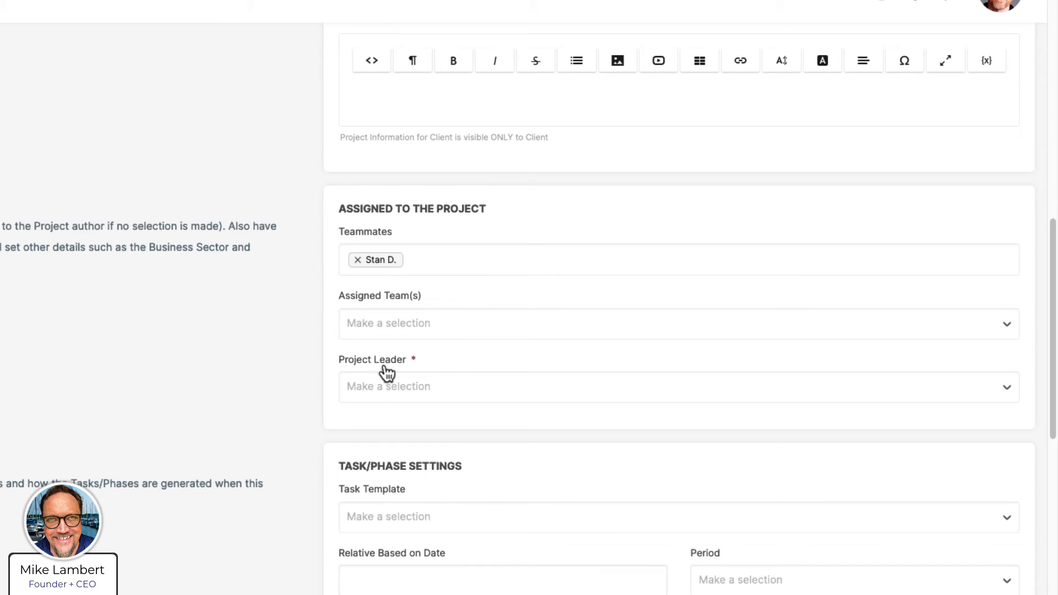
{"action": "left_click", "coordinate": [371, 400]}
{"action": "left_click", "coordinate": [379, 468]}
{"action": "scroll", "coordinate": [286, 397], "scroll_direction": "down", "scroll_amount": 1}
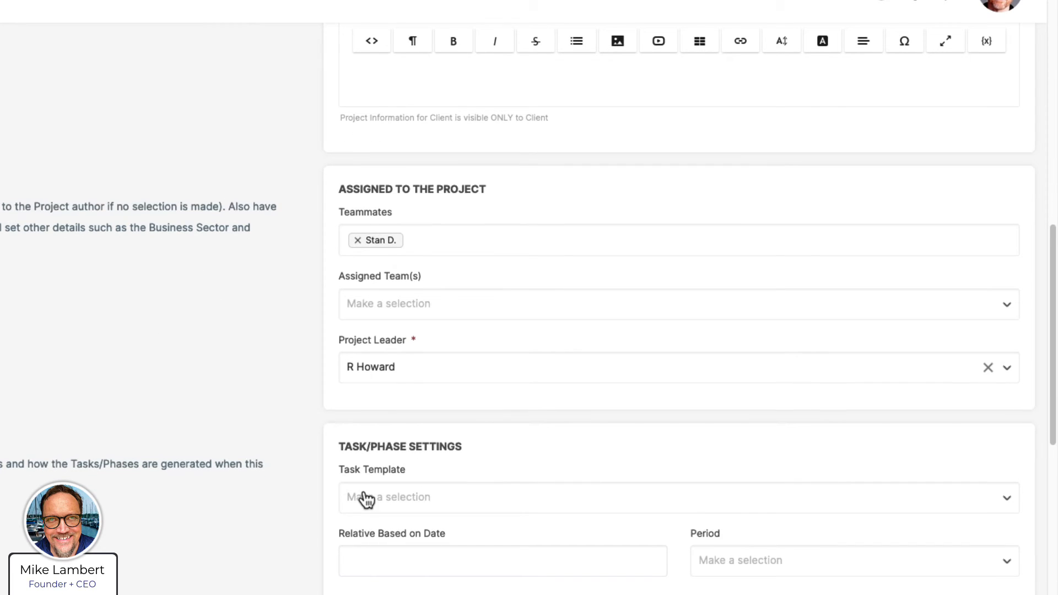
{"action": "left_click", "coordinate": [362, 499]}
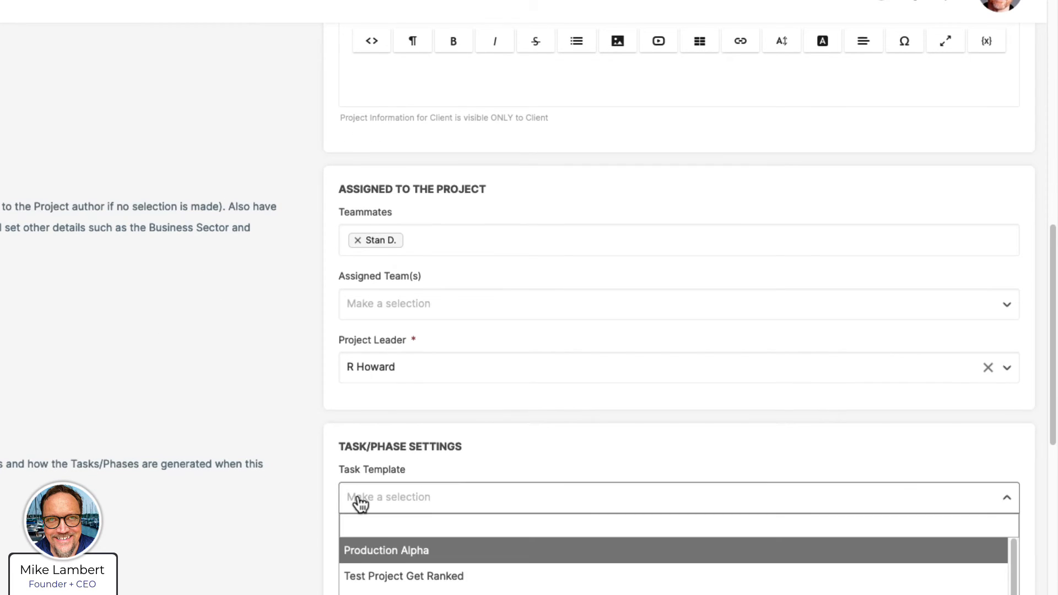
{"action": "left_click", "coordinate": [364, 577]}
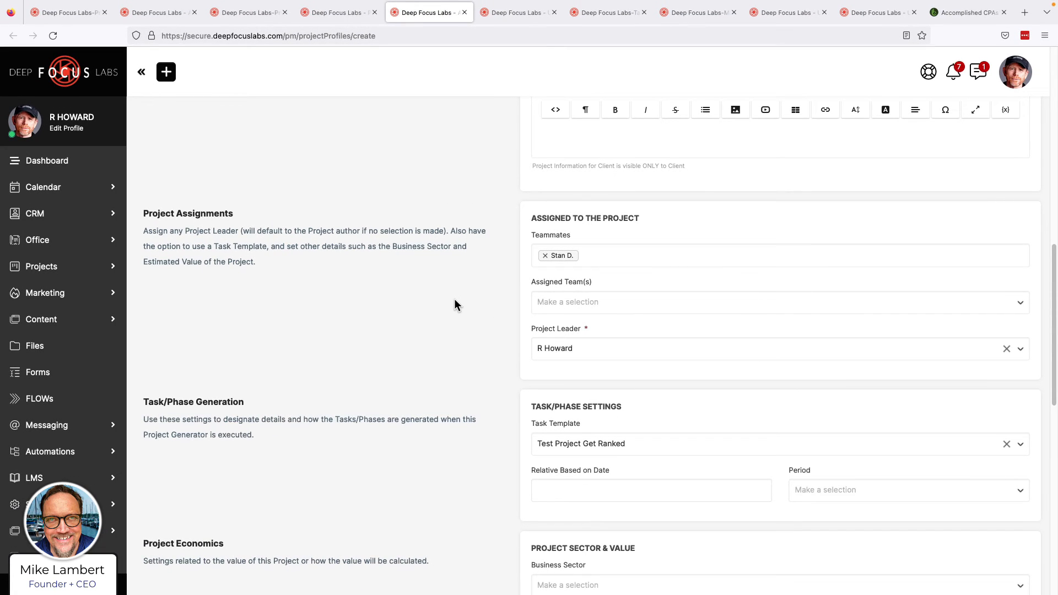
Switch to the Project Generators + Task Templates board and examine the Project Generator diagram alongside the manual creation and task template diagrams
{"action": "key", "text": "ctrl+Right"}
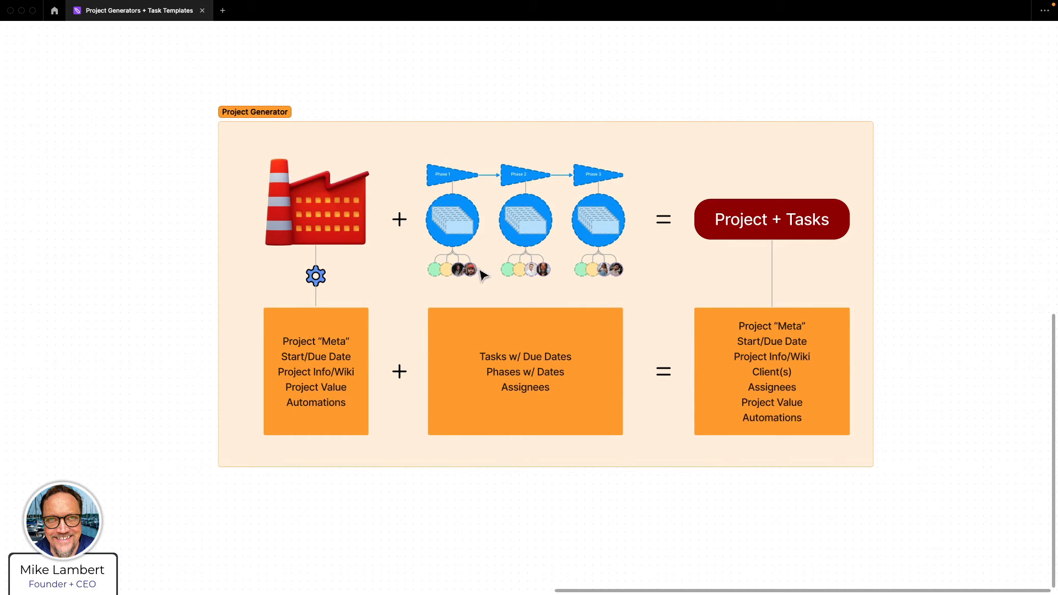
{"action": "scroll", "coordinate": [485, 275], "scroll_direction": "down", "scroll_amount": 10}
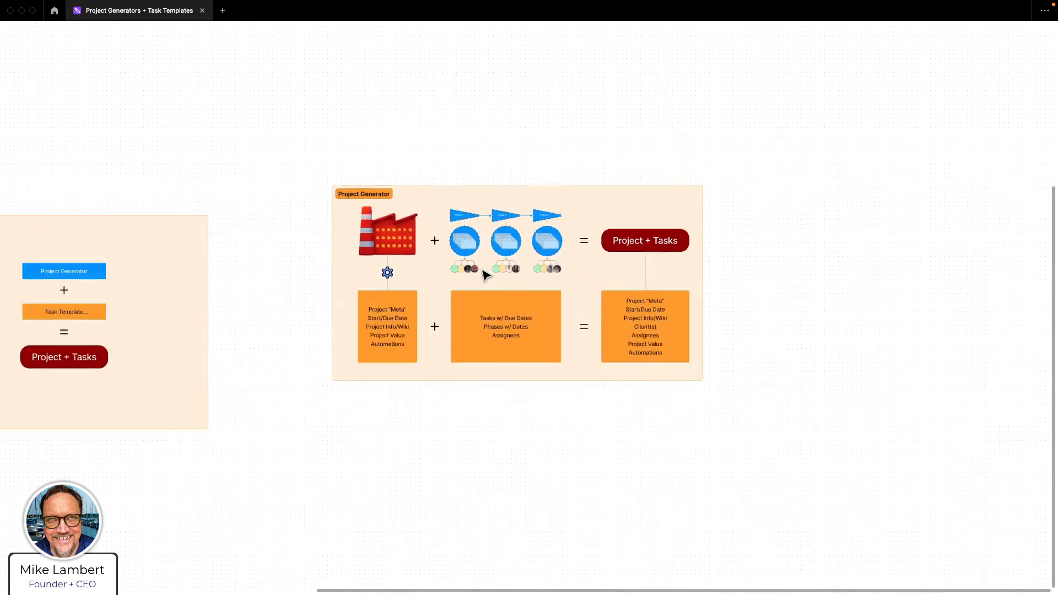
{"action": "left_click_drag", "start_coordinate": [375, 173], "coordinate": [565, 248]}
{"action": "scroll", "coordinate": [543, 249], "scroll_direction": "up", "scroll_amount": 2}
{"action": "scroll", "coordinate": [542, 248], "scroll_direction": "up", "scroll_amount": 2}
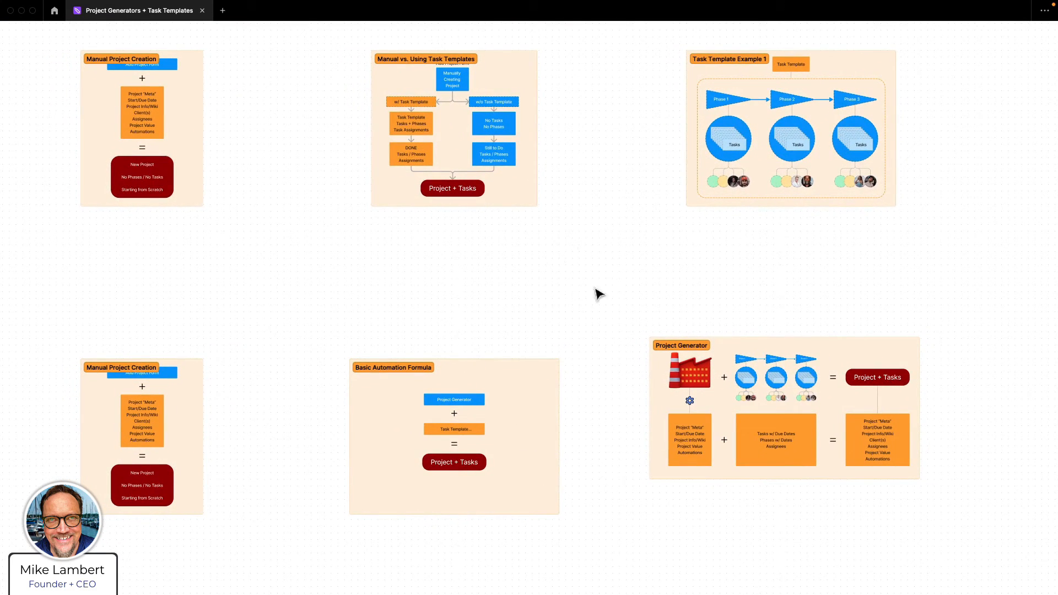
{"action": "scroll", "coordinate": [884, 357], "scroll_direction": "up", "scroll_amount": 5}
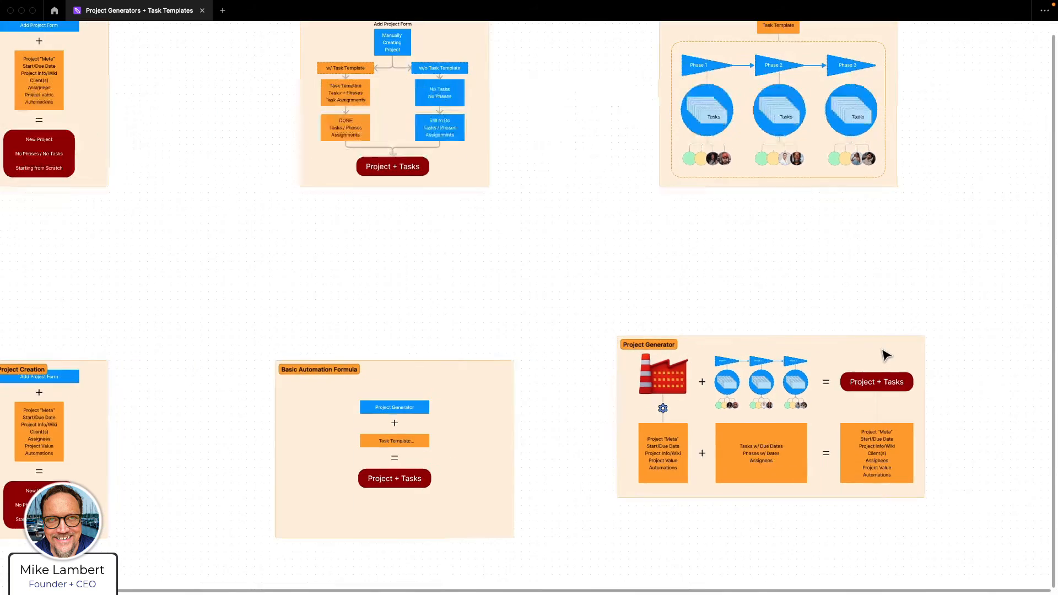
Examine the Project Generator diagram up close, from generator settings and task template through to the resulting project and tasks
{"action": "left_click_drag", "start_coordinate": [853, 323], "coordinate": [716, 243]}
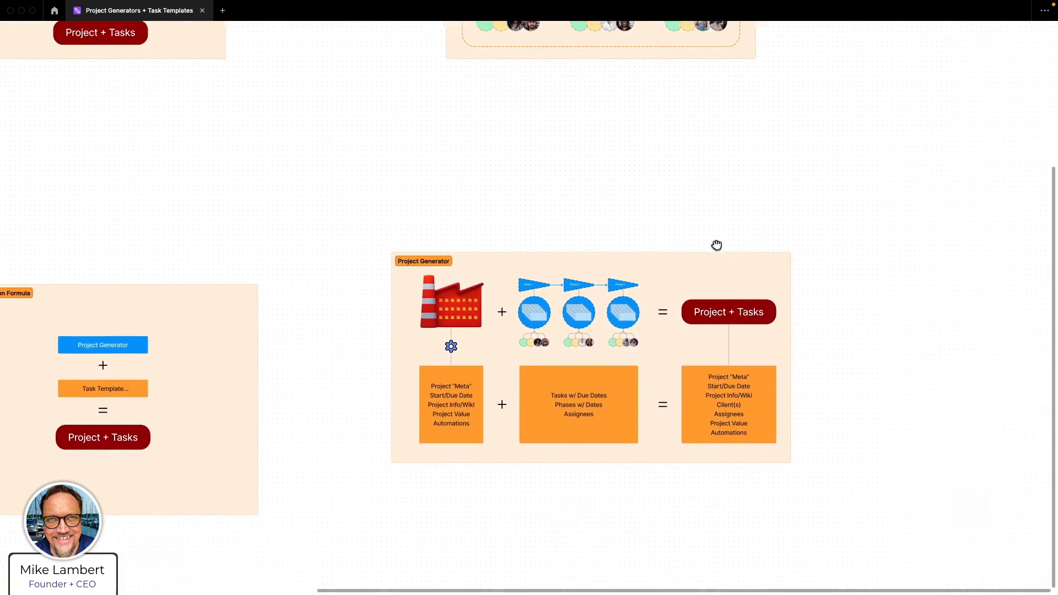
{"action": "scroll", "coordinate": [713, 250], "scroll_direction": "up", "scroll_amount": 3}
{"action": "left_click_drag", "start_coordinate": [693, 207], "coordinate": [645, 134]}
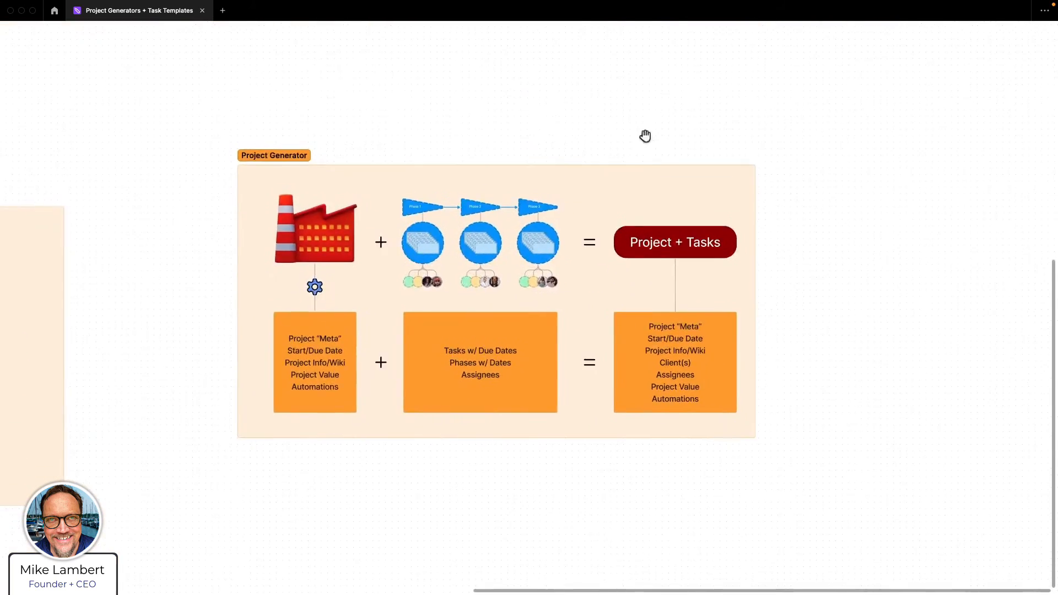
{"action": "scroll", "coordinate": [657, 144], "scroll_direction": "up", "scroll_amount": 2}
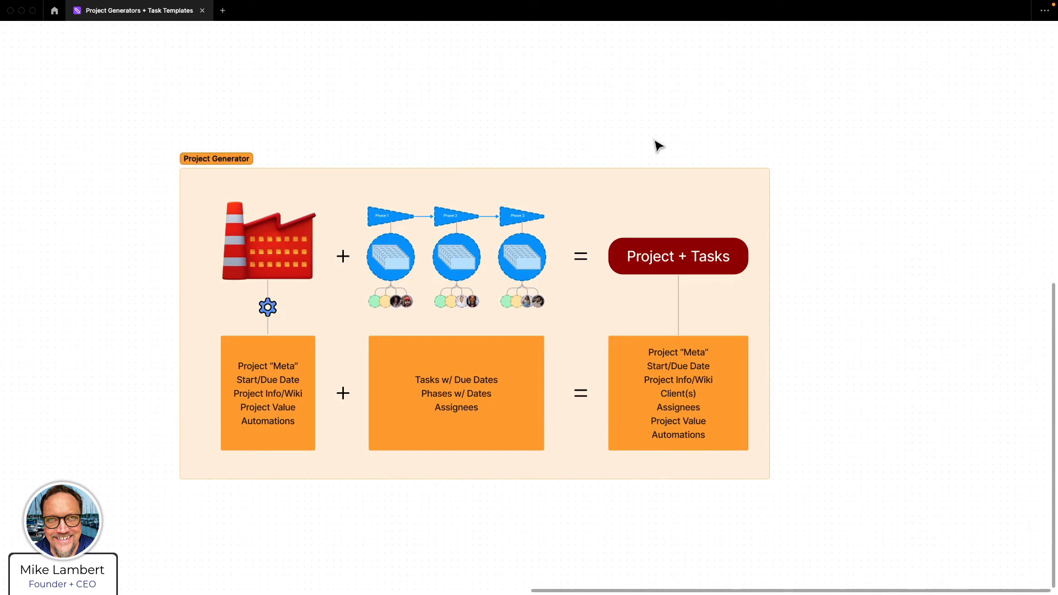
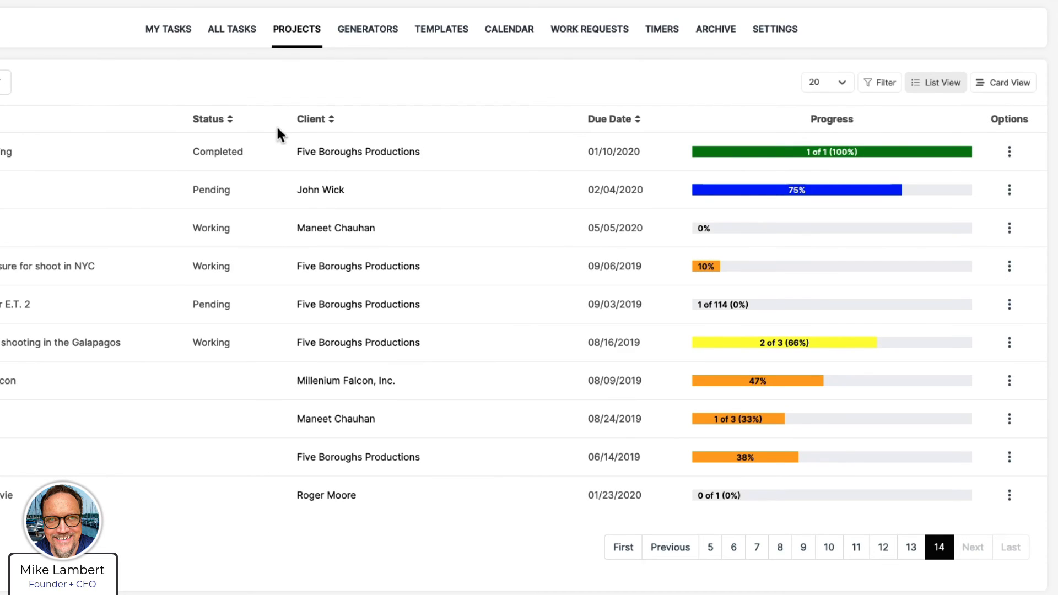
Open the project form and examine its sector and value, status automation and Referred by custom field sections
{"action": "left_click", "coordinate": [166, 230]}
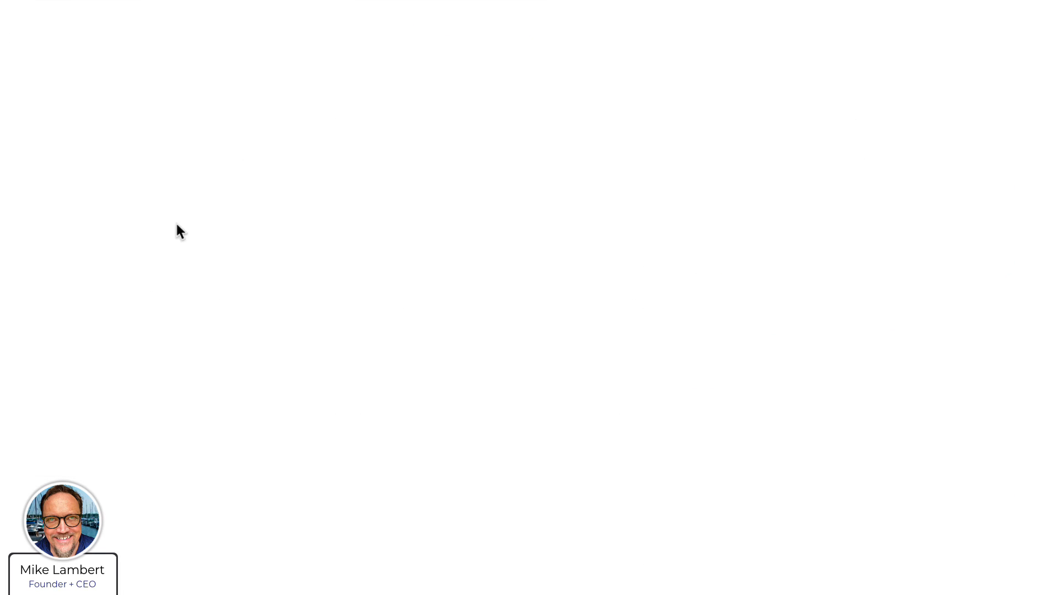
{"action": "scroll", "coordinate": [173, 245], "scroll_direction": "down", "scroll_amount": 15}
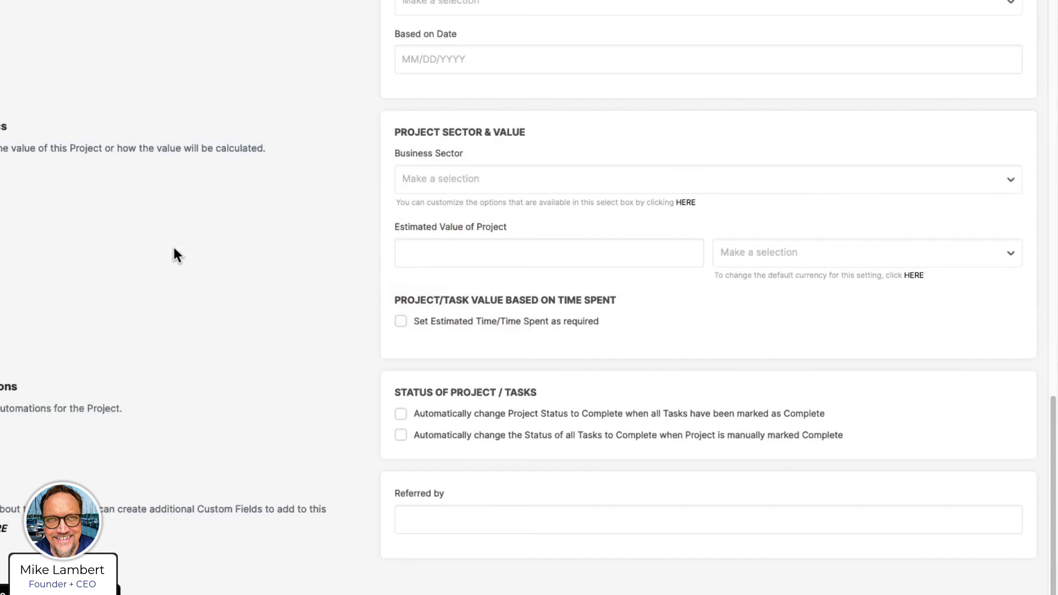
{"action": "left_click", "coordinate": [409, 524]}
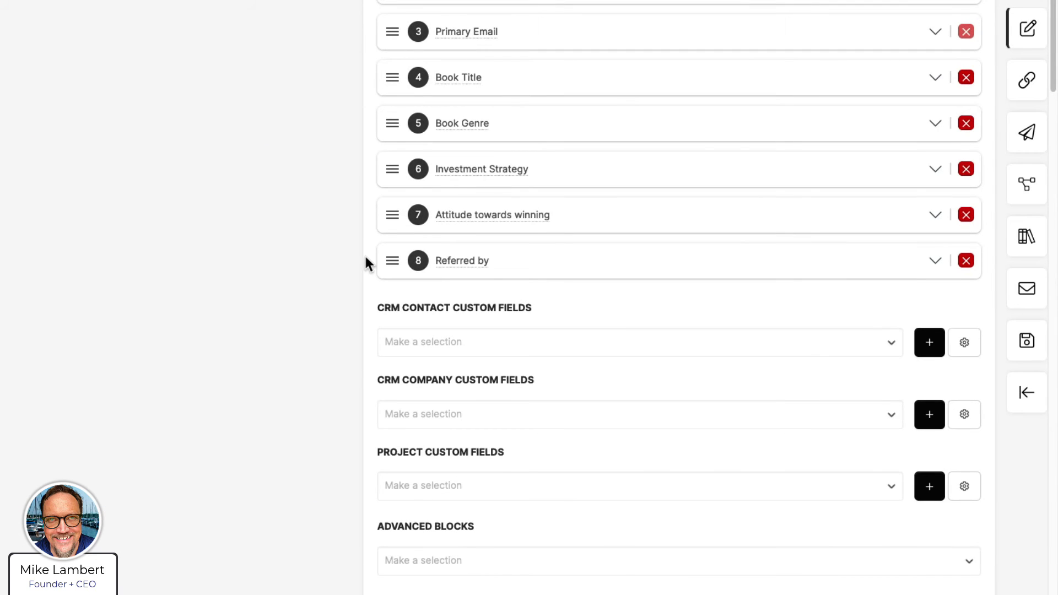
Examine the Book Cover Design kickoff form's fields and its assignment settings for "Unknown" and "Known" targets
{"action": "scroll", "coordinate": [303, 114], "scroll_direction": "up", "scroll_amount": 5}
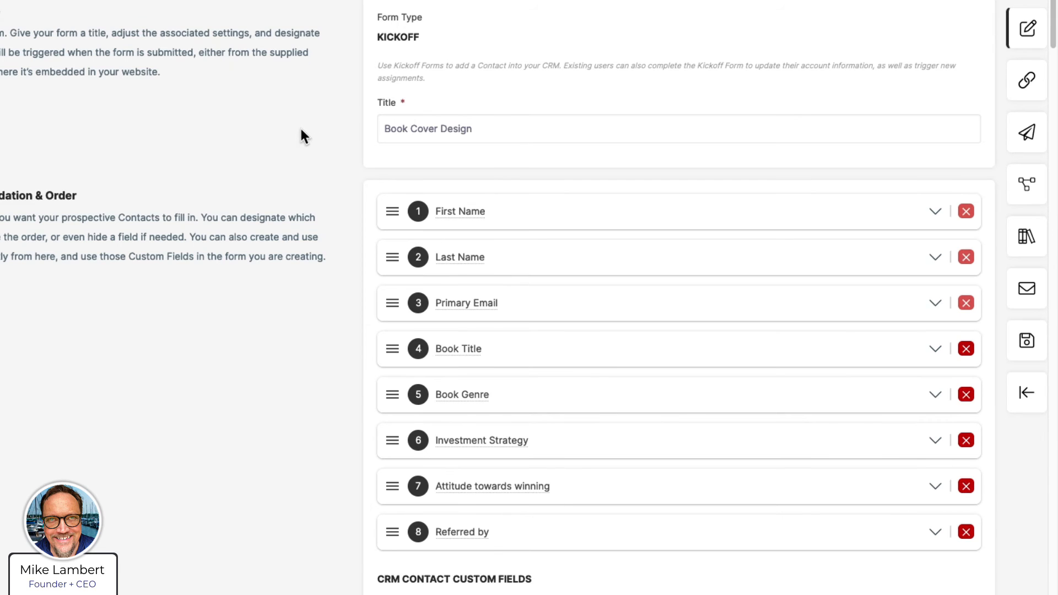
{"action": "scroll", "coordinate": [323, 250], "scroll_direction": "down", "scroll_amount": 8}
{"action": "scroll", "coordinate": [322, 251], "scroll_direction": "down", "scroll_amount": 5}
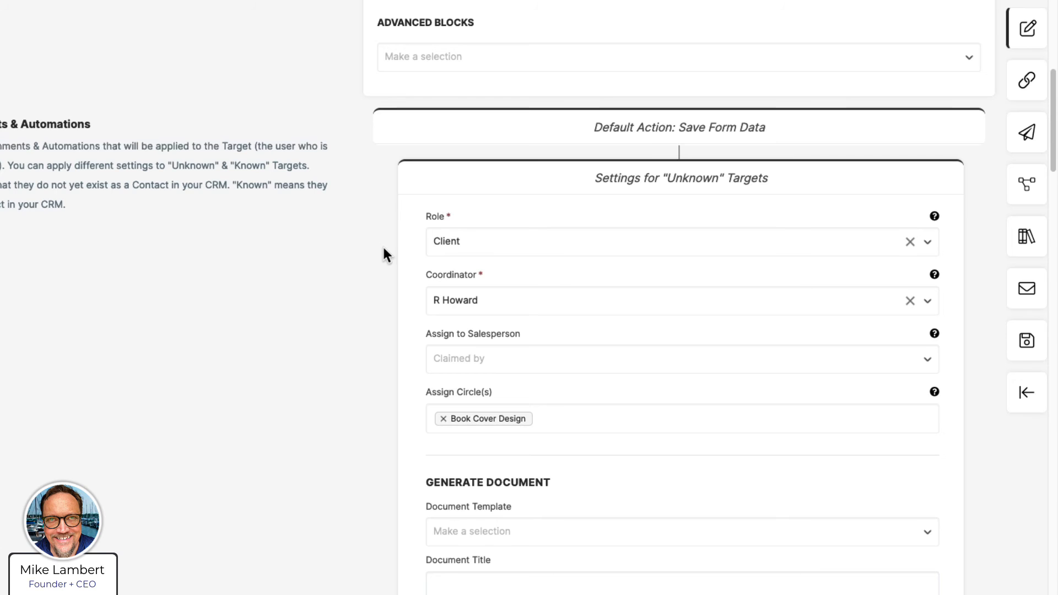
{"action": "scroll", "coordinate": [388, 250], "scroll_direction": "down", "scroll_amount": 20}
{"action": "scroll", "coordinate": [393, 255], "scroll_direction": "down", "scroll_amount": 3}
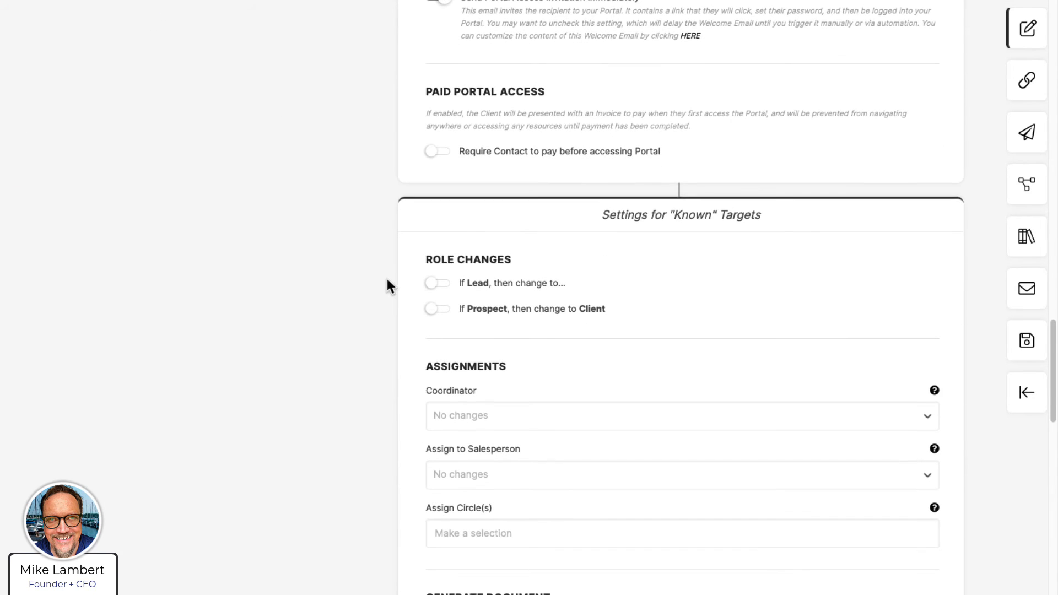
{"action": "scroll", "coordinate": [485, 275], "scroll_direction": "down", "scroll_amount": 1}
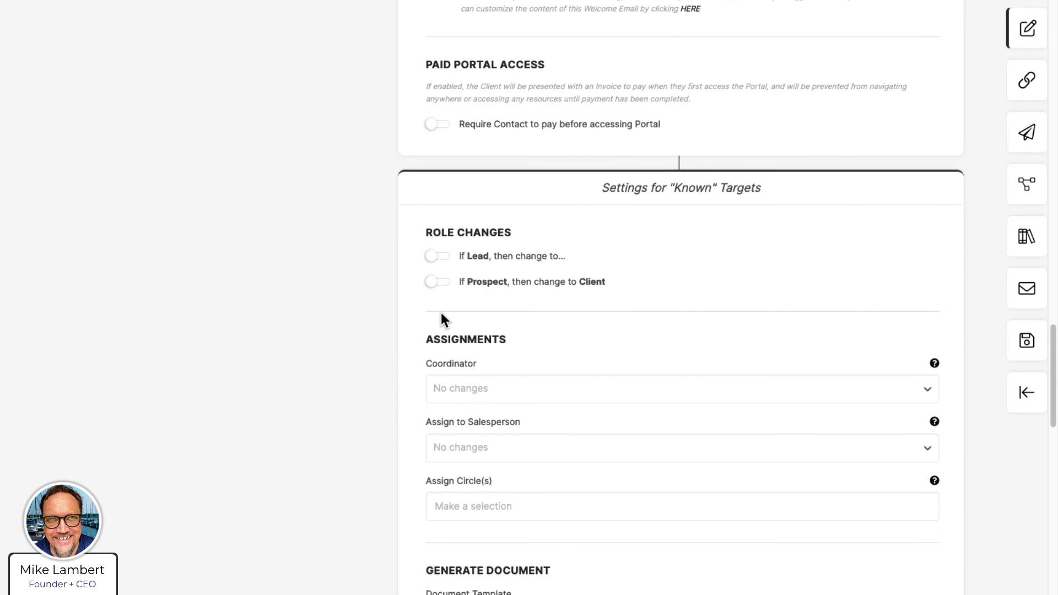
{"action": "scroll", "coordinate": [442, 317], "scroll_direction": "down", "scroll_amount": 3}
{"action": "scroll", "coordinate": [403, 321], "scroll_direction": "down", "scroll_amount": 3}
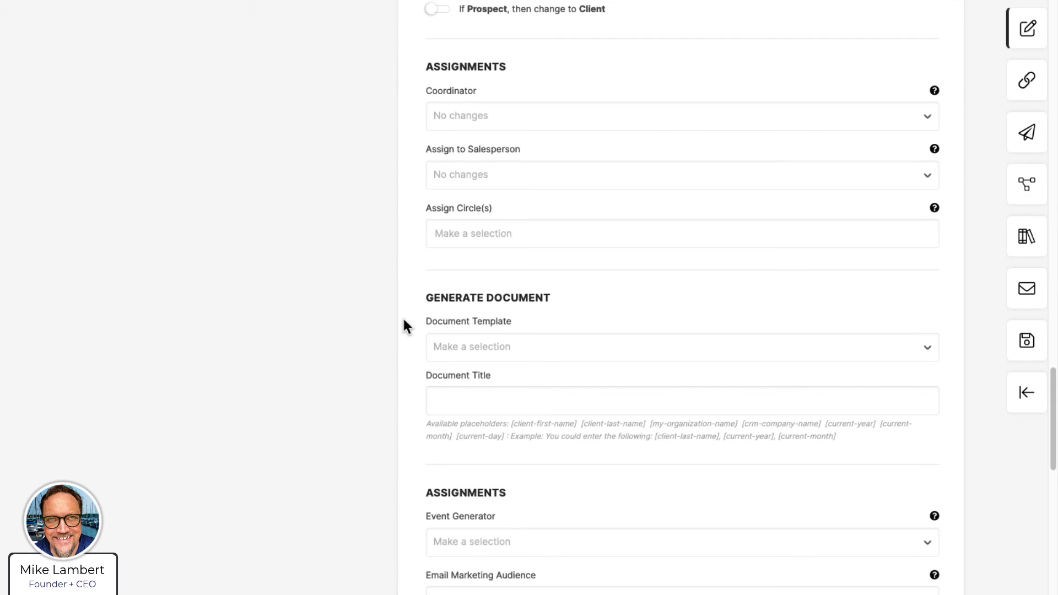
{"action": "scroll", "coordinate": [404, 321], "scroll_direction": "down", "scroll_amount": 3}
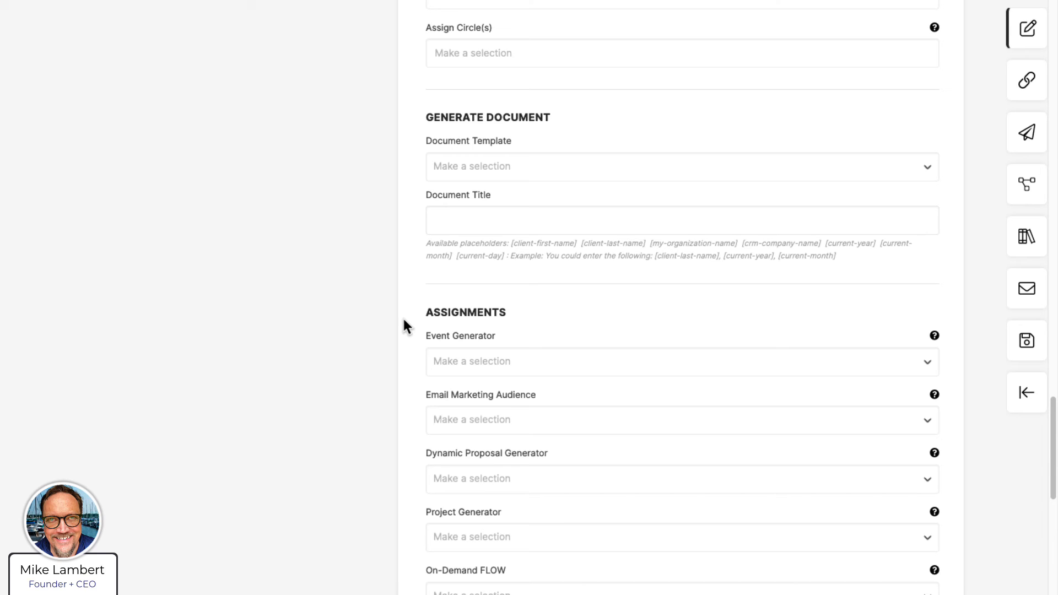
Go back through the kickoff form's "Unknown" target settings to its field list and review the Referred by project custom field
{"action": "scroll", "coordinate": [403, 321], "scroll_direction": "up", "scroll_amount": 15}
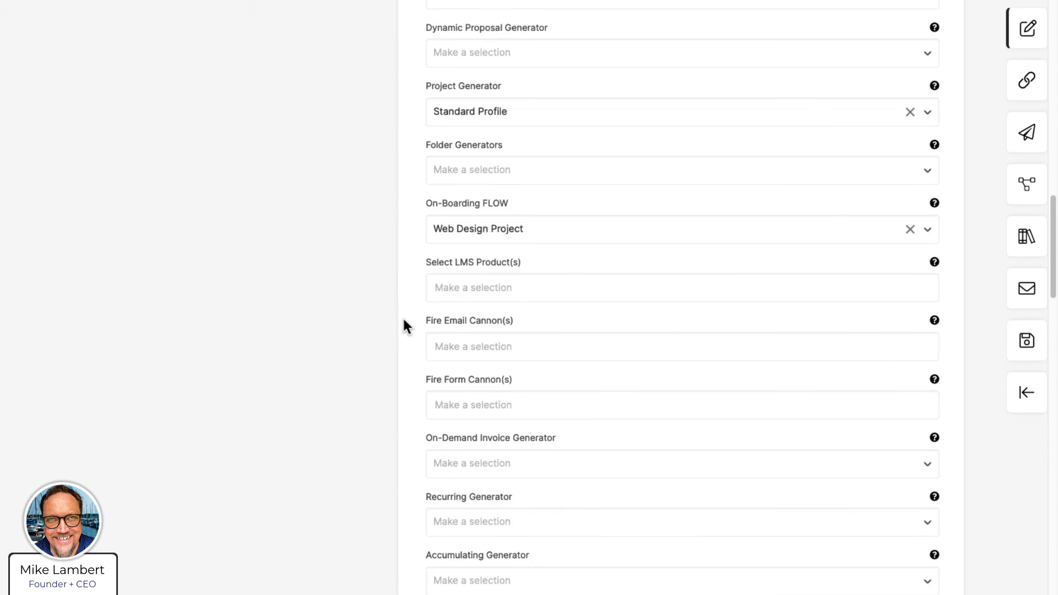
{"action": "scroll", "coordinate": [403, 320], "scroll_direction": "up", "scroll_amount": 15}
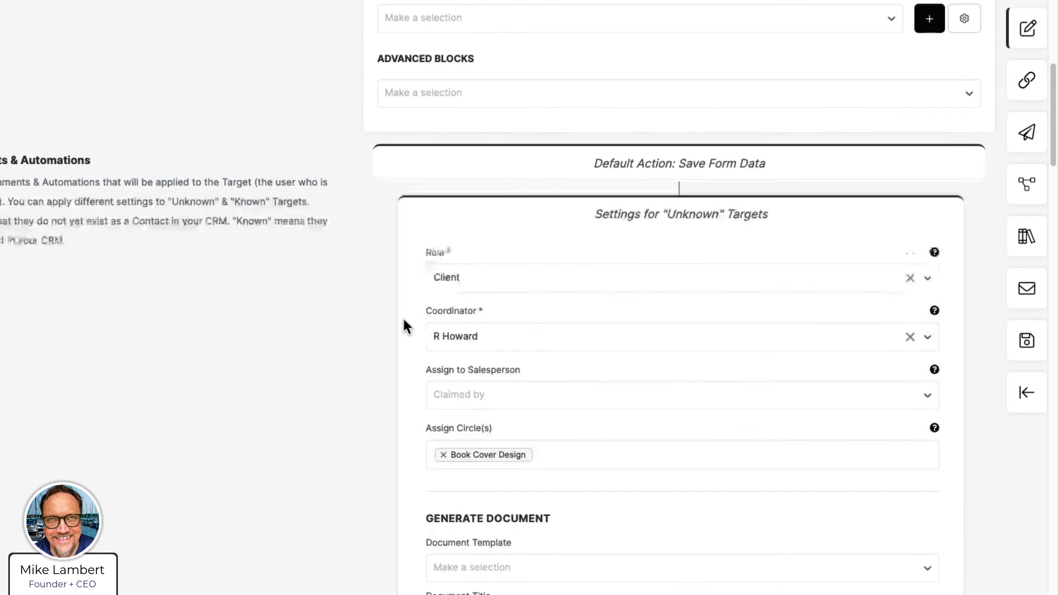
{"action": "scroll", "coordinate": [404, 321], "scroll_direction": "up", "scroll_amount": 2}
{"action": "scroll", "coordinate": [322, 266], "scroll_direction": "up", "scroll_amount": 3}
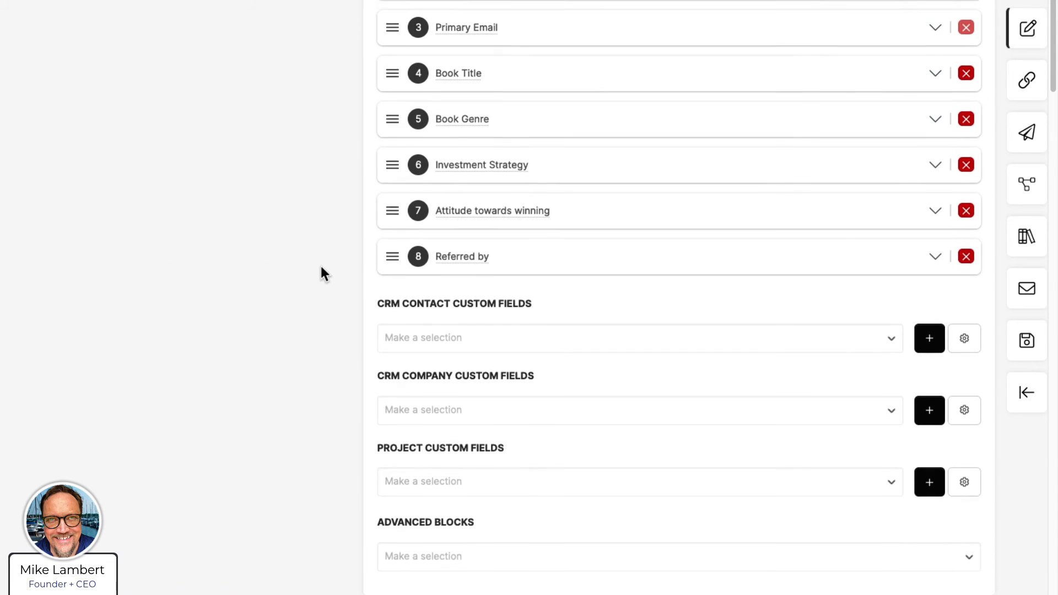
{"action": "scroll", "coordinate": [321, 268], "scroll_direction": "up", "scroll_amount": 1}
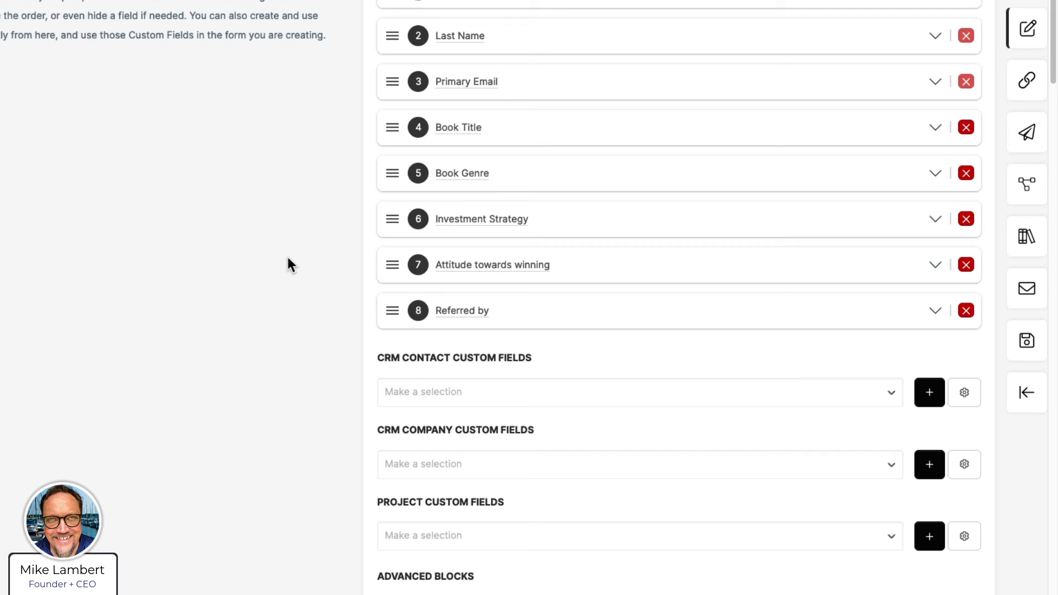
{"action": "scroll", "coordinate": [287, 258], "scroll_direction": "up", "scroll_amount": 1}
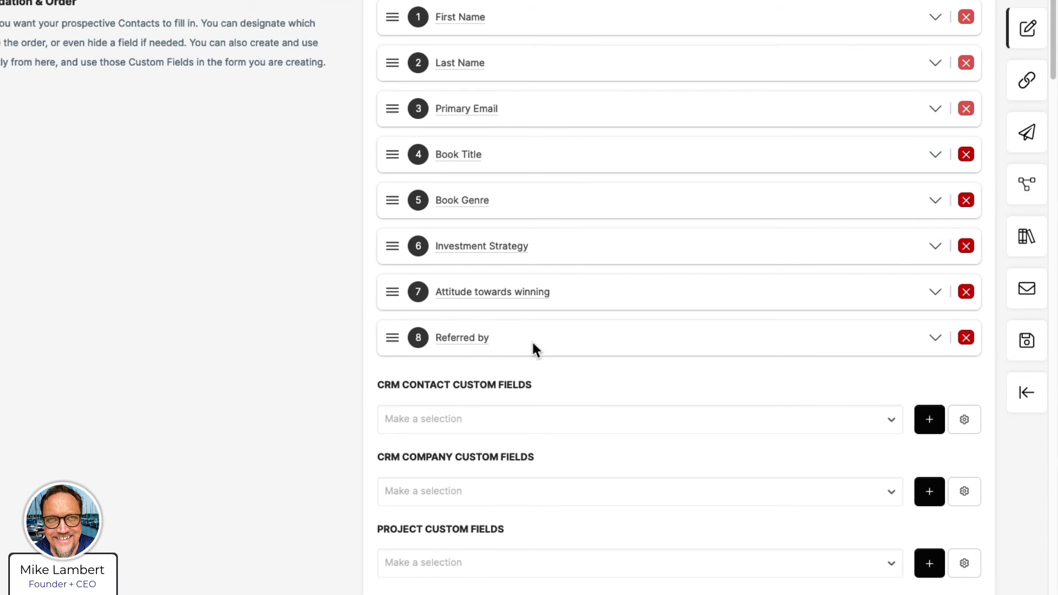
{"action": "scroll", "coordinate": [518, 335], "scroll_direction": "down", "scroll_amount": 3}
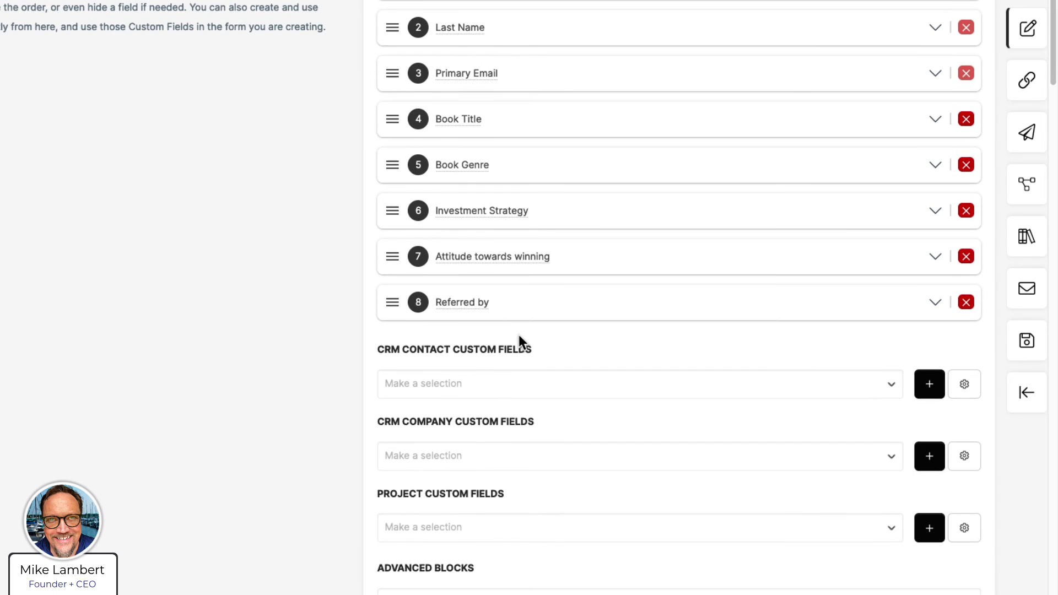
{"action": "scroll", "coordinate": [518, 335], "scroll_direction": "down", "scroll_amount": 3}
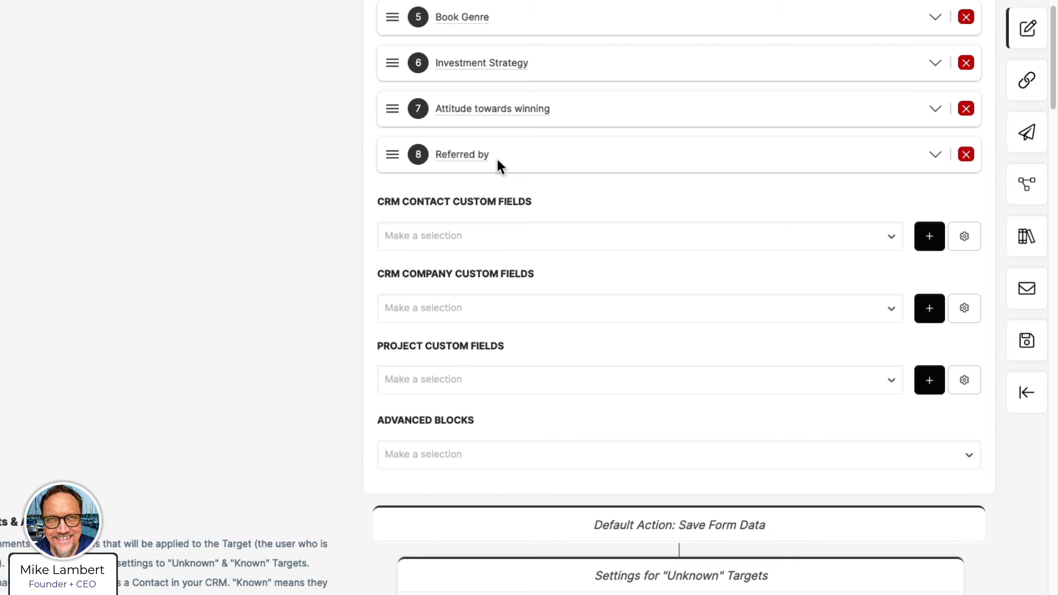
Compare the kickoff form's Project Generator assignments for "Unknown" and "Known" targets, opening the generator choices for "Known" targets
{"action": "scroll", "coordinate": [496, 381], "scroll_direction": "down", "scroll_amount": 5}
{"action": "scroll", "coordinate": [496, 379], "scroll_direction": "down", "scroll_amount": 9}
{"action": "scroll", "coordinate": [498, 382], "scroll_direction": "down", "scroll_amount": 3}
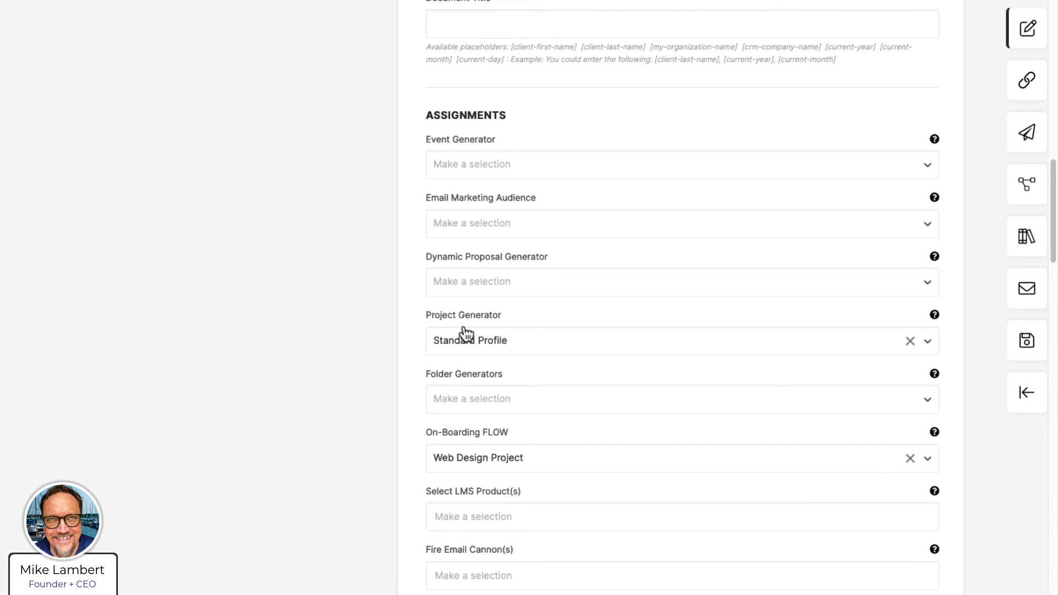
{"action": "scroll", "coordinate": [465, 332], "scroll_direction": "up", "scroll_amount": 20}
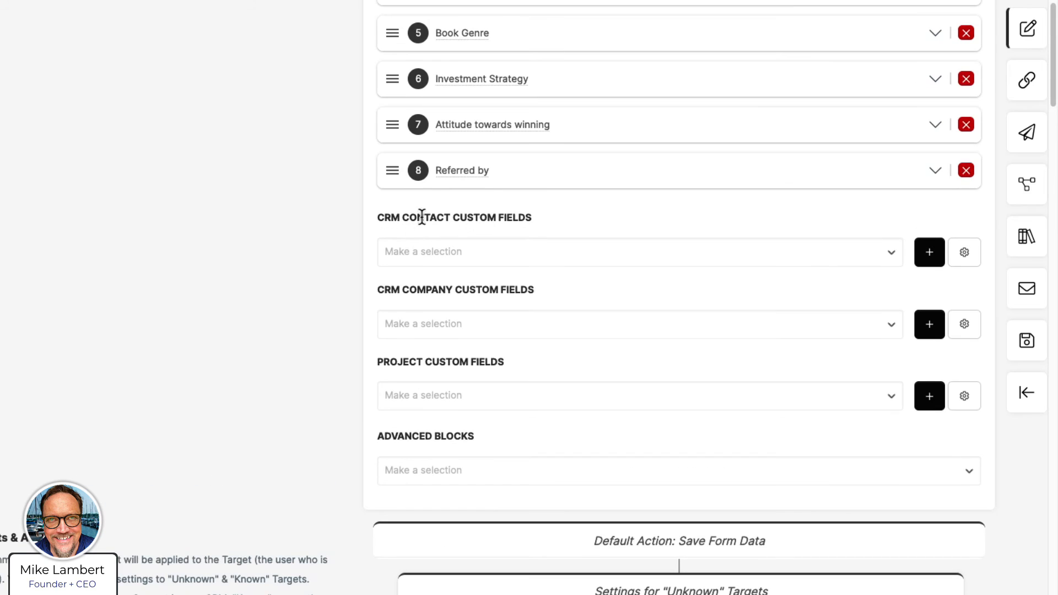
{"action": "scroll", "coordinate": [364, 311], "scroll_direction": "down", "scroll_amount": 20}
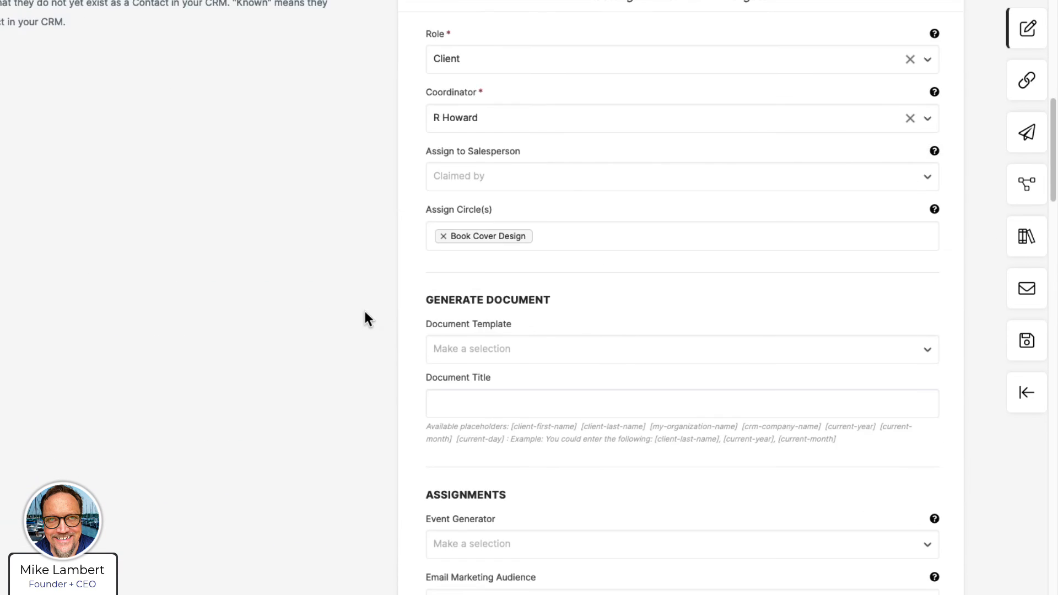
{"action": "scroll", "coordinate": [365, 313], "scroll_direction": "down", "scroll_amount": 15}
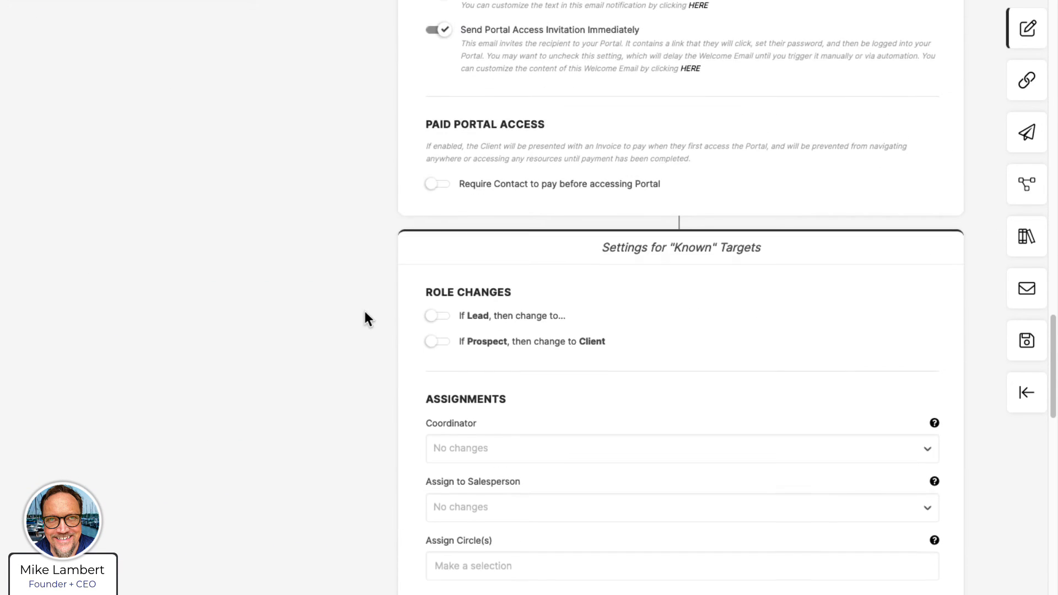
{"action": "scroll", "coordinate": [364, 312], "scroll_direction": "down", "scroll_amount": 6}
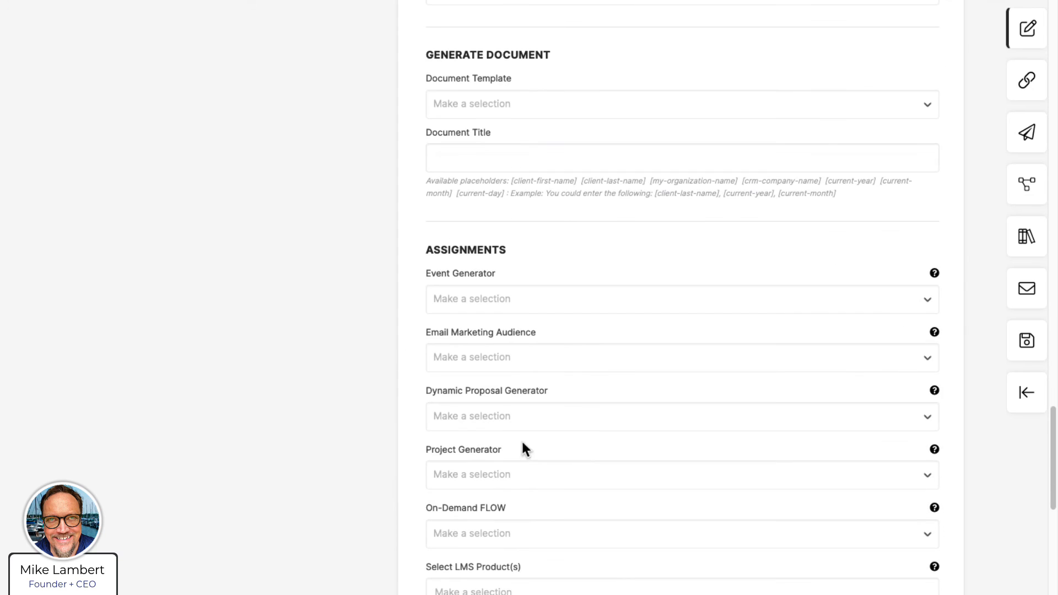
{"action": "left_click", "coordinate": [526, 473]}
{"action": "left_click", "coordinate": [490, 402]}
Add the Referred by project custom field to the "Client Preferences Update : Set design" form and expand the field's settings
{"action": "scroll", "coordinate": [384, 417], "scroll_direction": "down", "scroll_amount": 3}
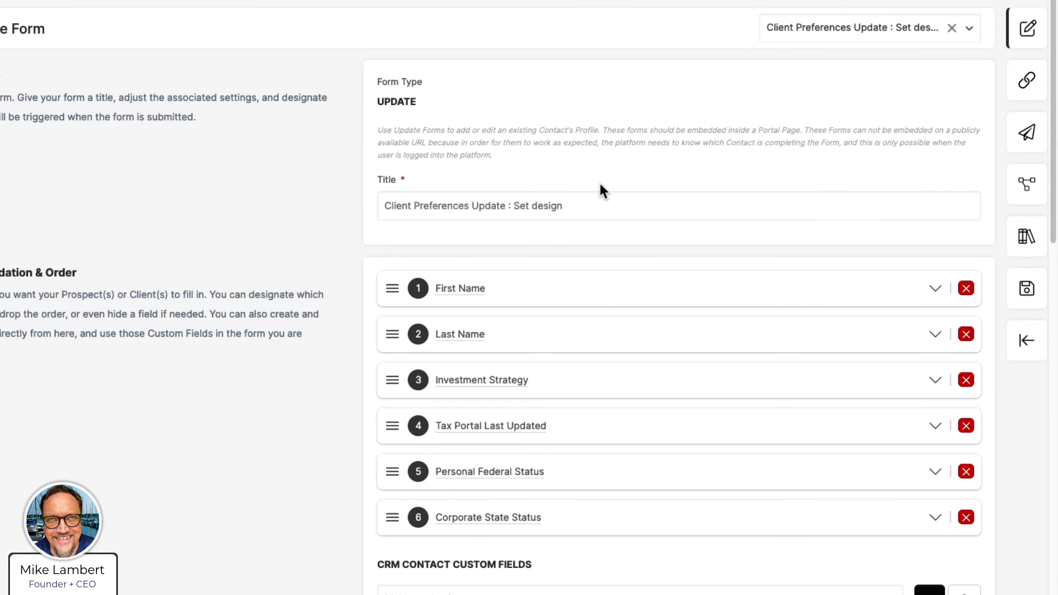
{"action": "scroll", "coordinate": [602, 299], "scroll_direction": "down", "scroll_amount": 6}
{"action": "left_click", "coordinate": [453, 406]}
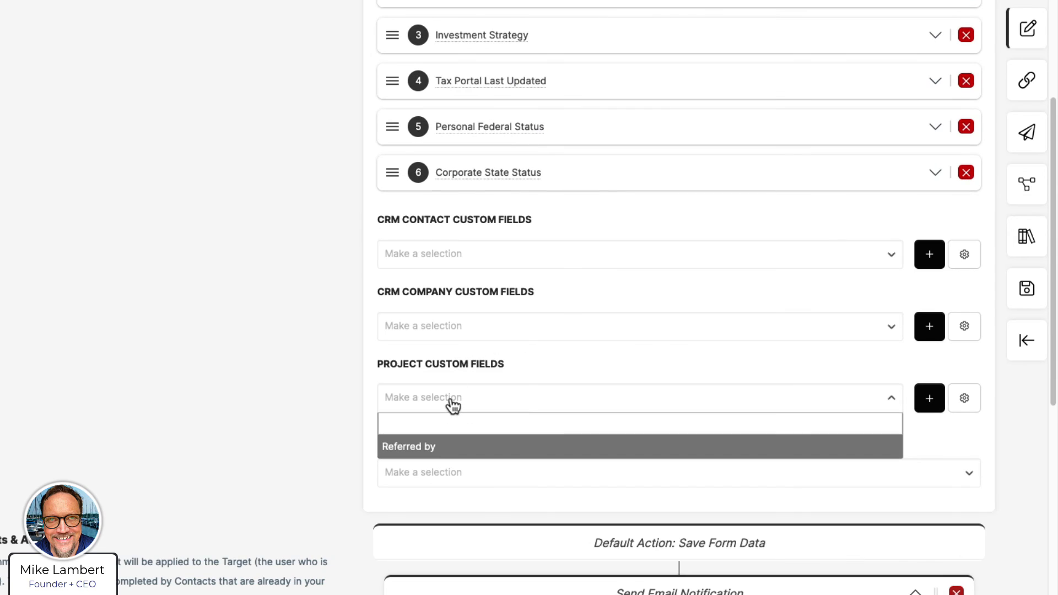
{"action": "left_click", "coordinate": [423, 443]}
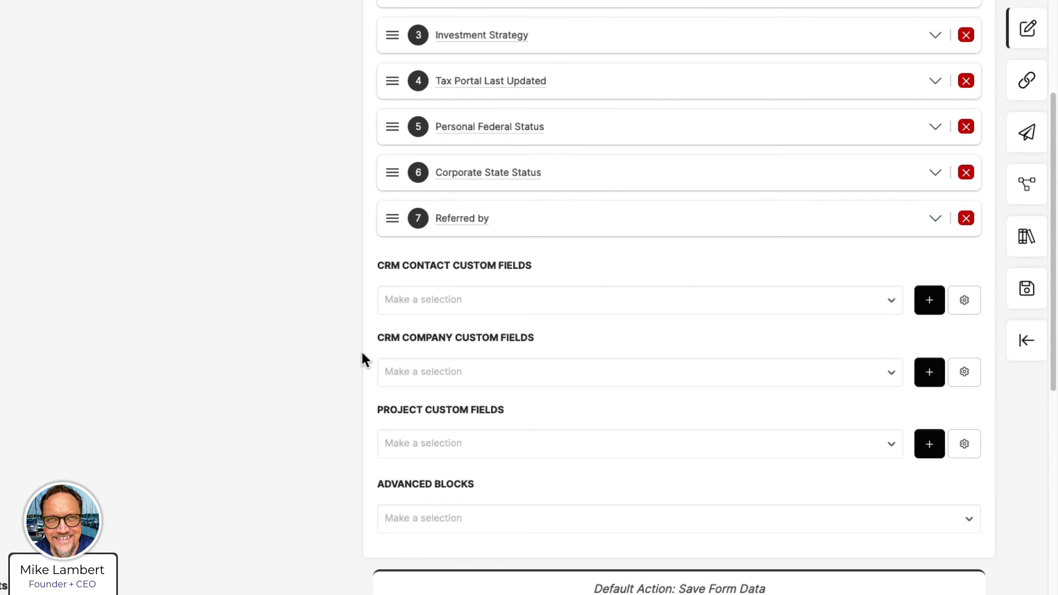
{"action": "left_click", "coordinate": [935, 221]}
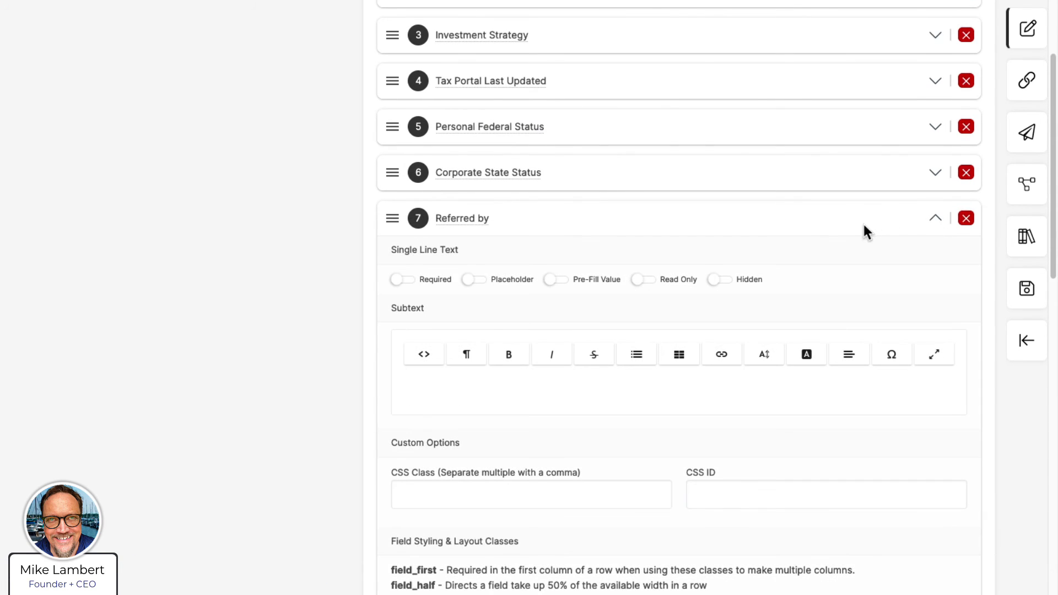
Examine the update form's Referred by field options, project custom fields section and email notification automation
{"action": "scroll", "coordinate": [835, 296], "scroll_direction": "down", "scroll_amount": 15}
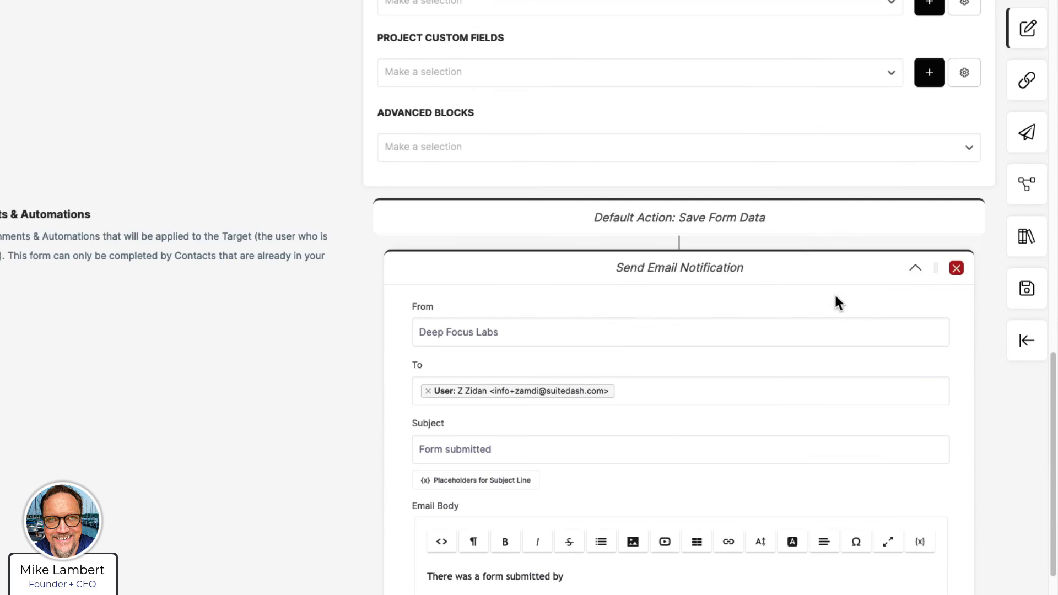
{"action": "scroll", "coordinate": [835, 296], "scroll_direction": "up", "scroll_amount": 6}
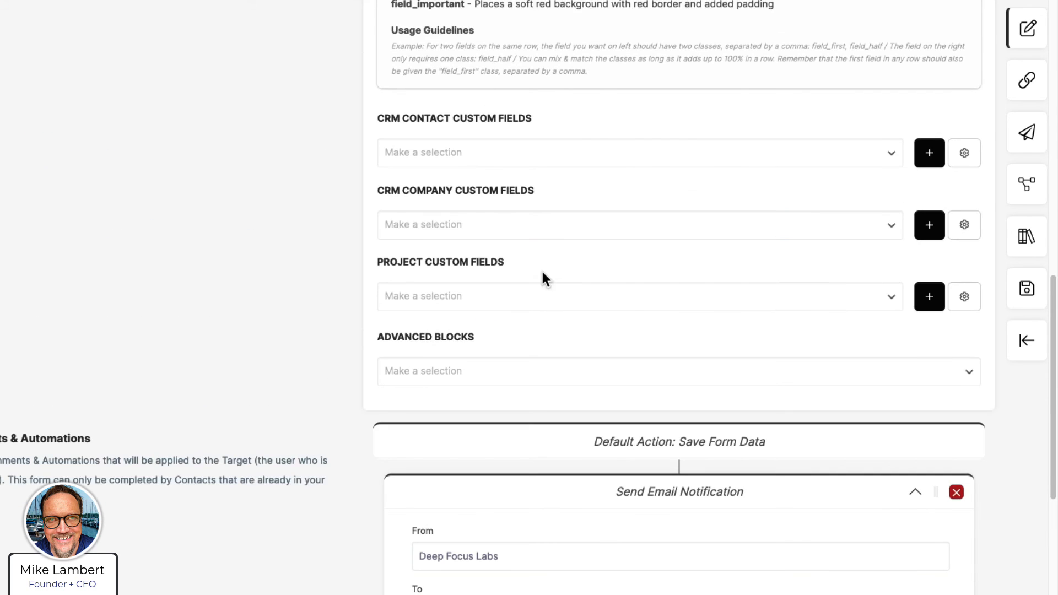
{"action": "scroll", "coordinate": [518, 296], "scroll_direction": "down", "scroll_amount": 4}
{"action": "scroll", "coordinate": [518, 296], "scroll_direction": "up", "scroll_amount": 7}
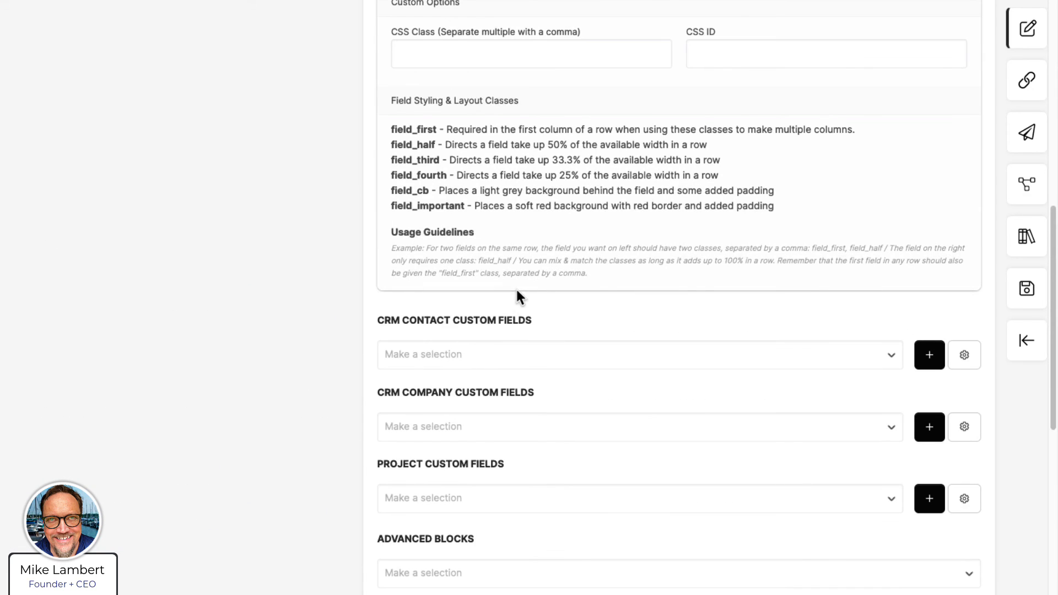
{"action": "scroll", "coordinate": [517, 291], "scroll_direction": "up", "scroll_amount": 2}
{"action": "scroll", "coordinate": [511, 224], "scroll_direction": "up", "scroll_amount": 3}
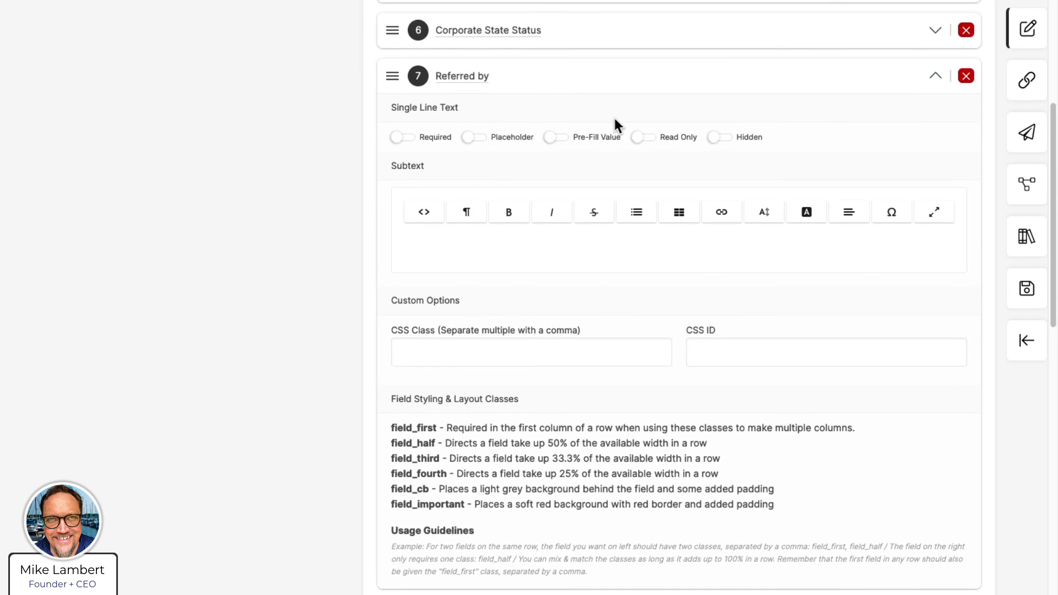
{"action": "scroll", "coordinate": [577, 129], "scroll_direction": "up", "scroll_amount": 1}
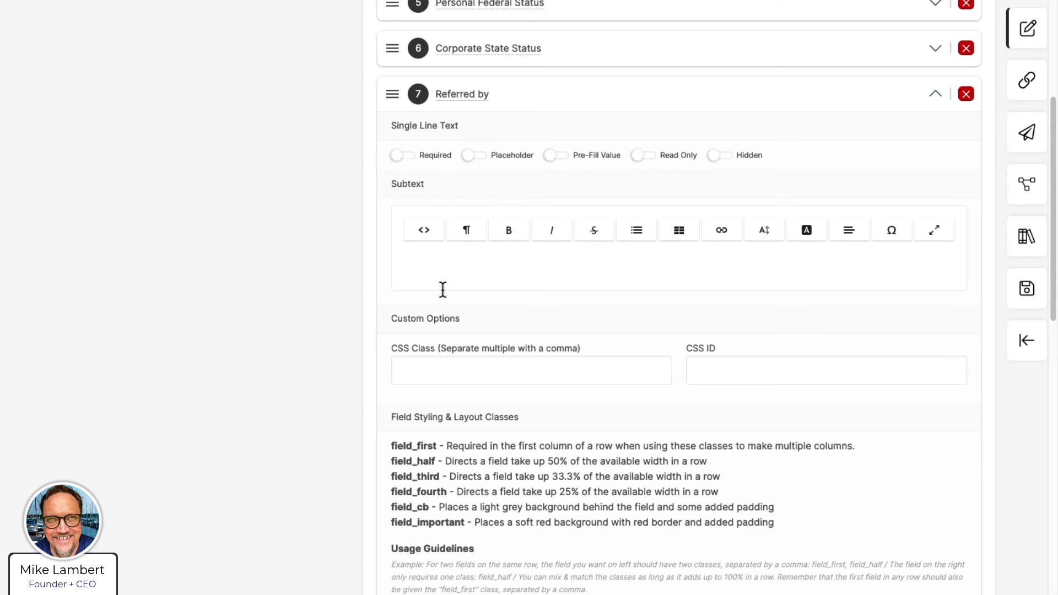
{"action": "scroll", "coordinate": [436, 297], "scroll_direction": "down", "scroll_amount": 3}
{"action": "scroll", "coordinate": [425, 305], "scroll_direction": "up", "scroll_amount": 2}
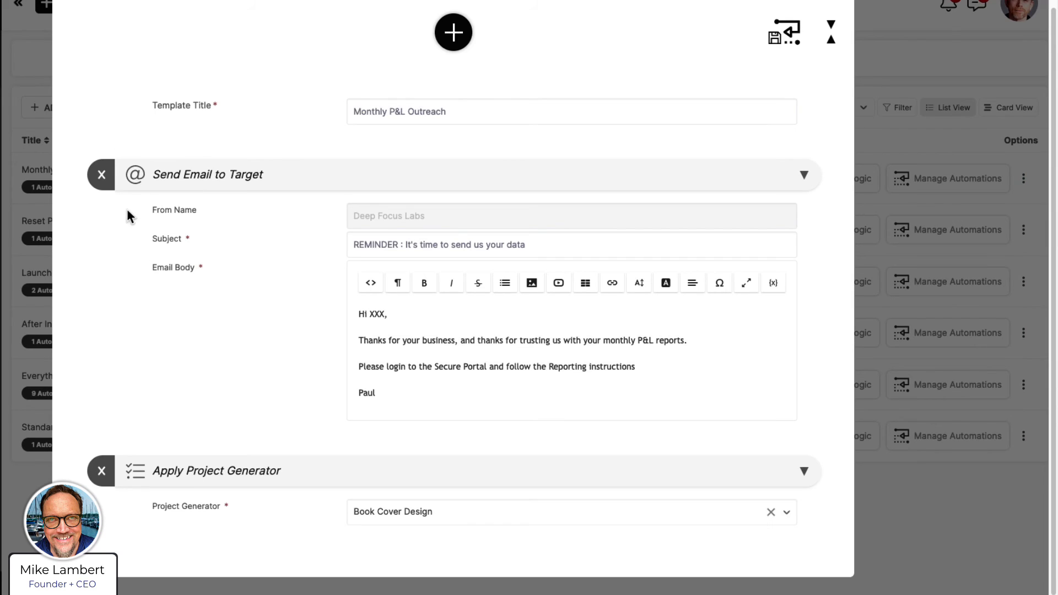
Add an Apply Task Template automation to the Monthly P&L Outreach automation template, below Apply Project Generator
{"action": "scroll", "coordinate": [324, 100], "scroll_direction": "up", "scroll_amount": 1}
{"action": "left_click", "coordinate": [451, 75]}
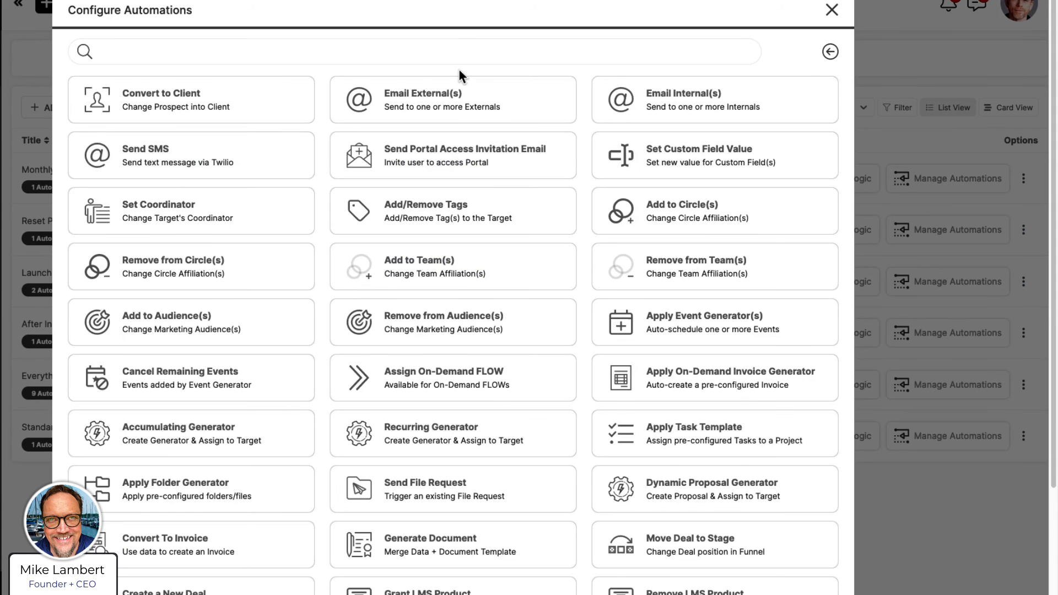
{"action": "left_click", "coordinate": [264, 43]}
{"action": "type", "text": "porj"}
{"action": "key", "text": "BackSpace"}
{"action": "key", "text": "BackSpace"}
{"action": "key", "text": "BackSpace"}
{"action": "key", "text": "BackSpace"}
{"action": "type", "text": "task"}
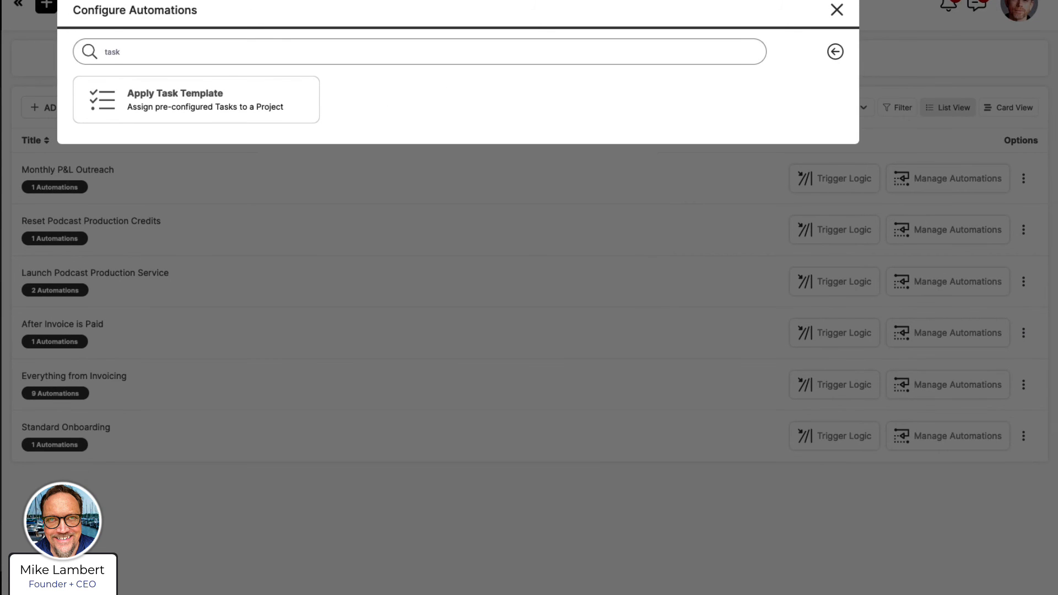
{"action": "left_click", "coordinate": [183, 82]}
Switch to the diagram board and examine the Project Generator and Manual vs. Using Task Templates diagrams
{"action": "scroll", "coordinate": [216, 230], "scroll_direction": "down", "scroll_amount": 5}
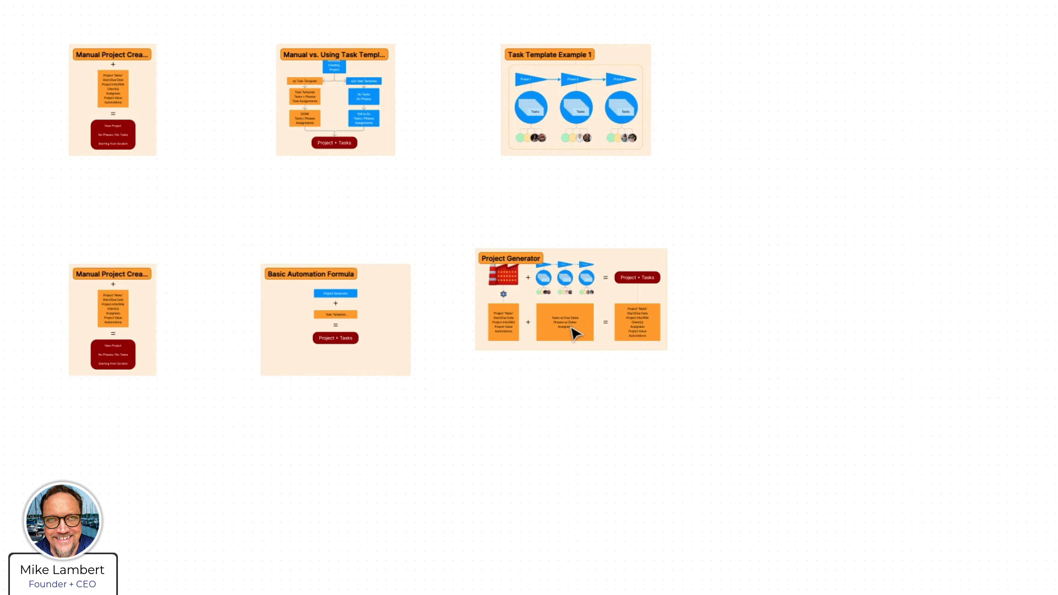
{"action": "scroll", "coordinate": [574, 331], "scroll_direction": "up", "scroll_amount": 5}
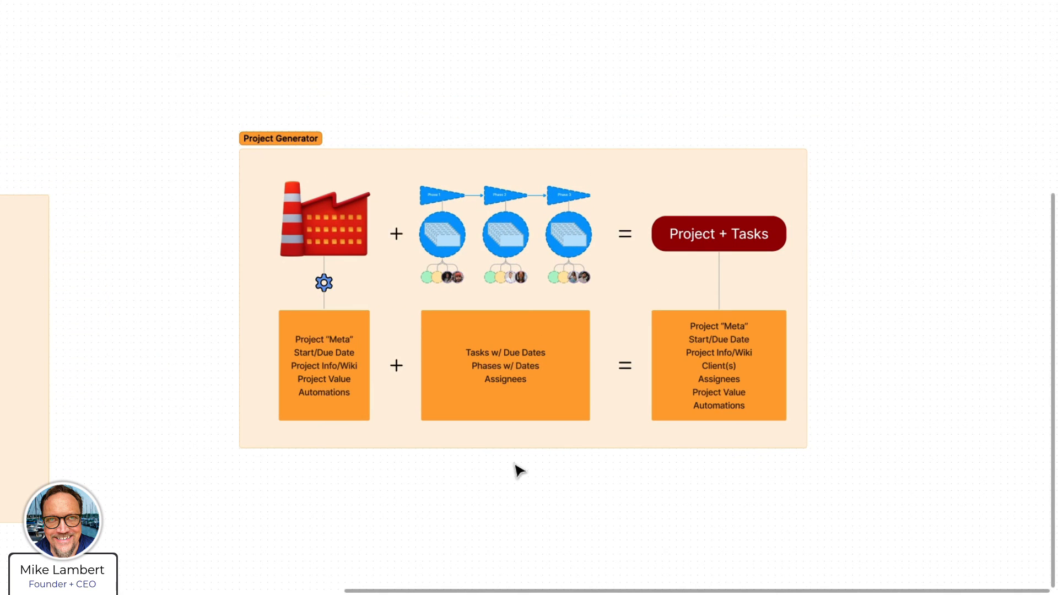
{"action": "left_click_drag", "start_coordinate": [384, 88], "coordinate": [792, 404]}
{"action": "scroll", "coordinate": [473, 316], "scroll_direction": "down", "scroll_amount": 3}
{"action": "left_click_drag", "start_coordinate": [329, 312], "coordinate": [454, 454]}
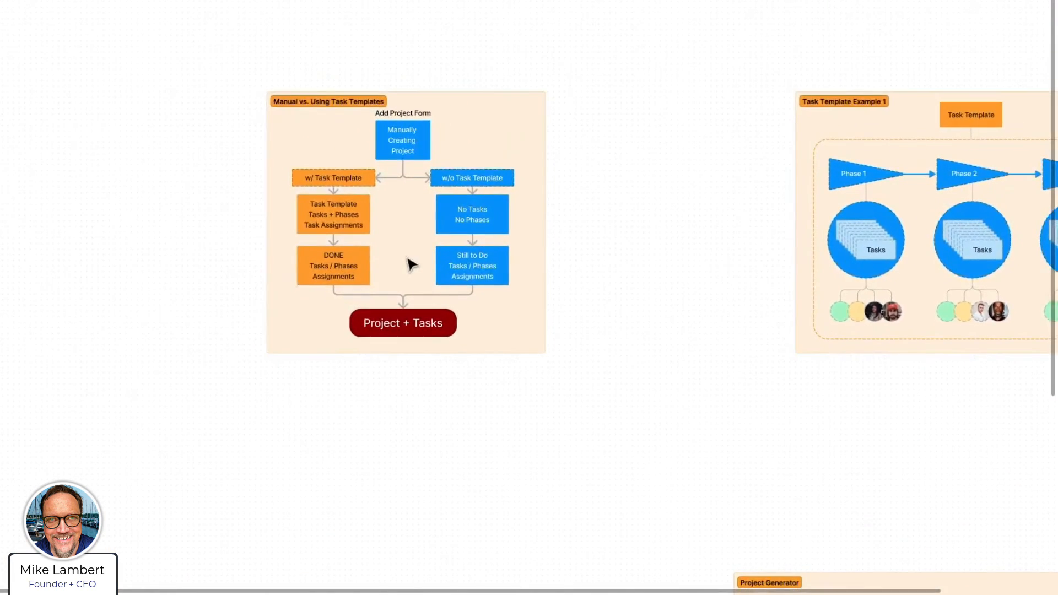
{"action": "scroll", "coordinate": [408, 262], "scroll_direction": "up", "scroll_amount": 5}
{"action": "left_click_drag", "start_coordinate": [404, 180], "coordinate": [535, 288]}
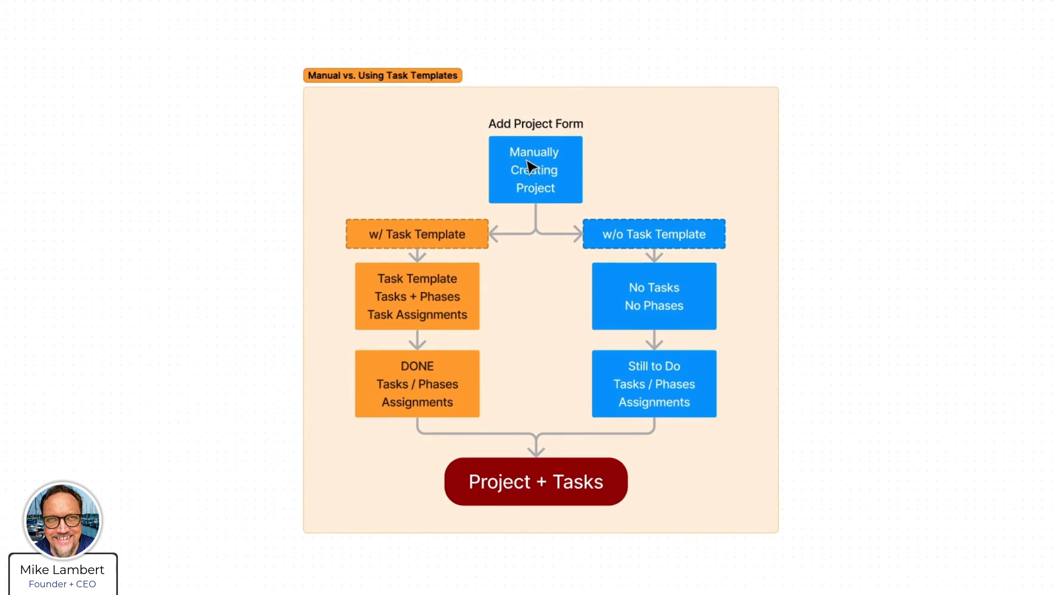
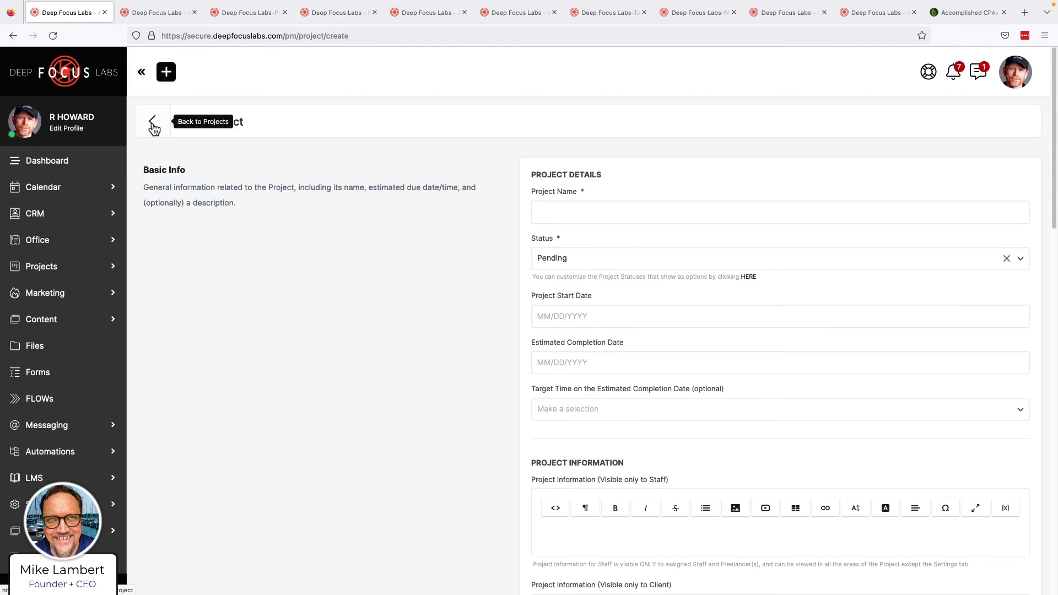
Return to the projects list, open Apply Task Template for the Seven Generations project, and review the Task Template Example 1 diagram
{"action": "left_click", "coordinate": [152, 122]}
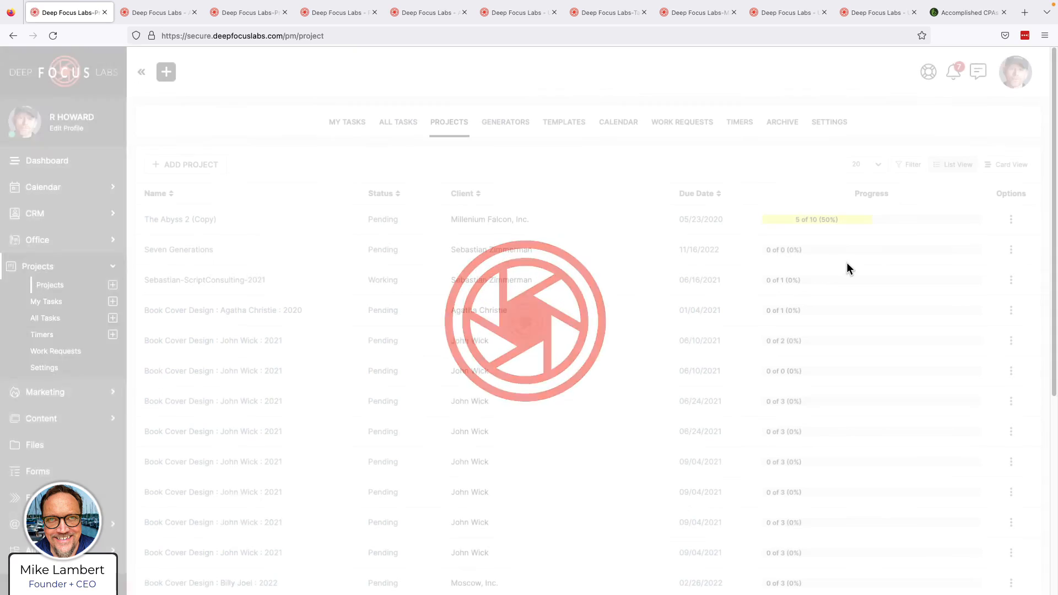
{"action": "left_click", "coordinate": [1012, 250]}
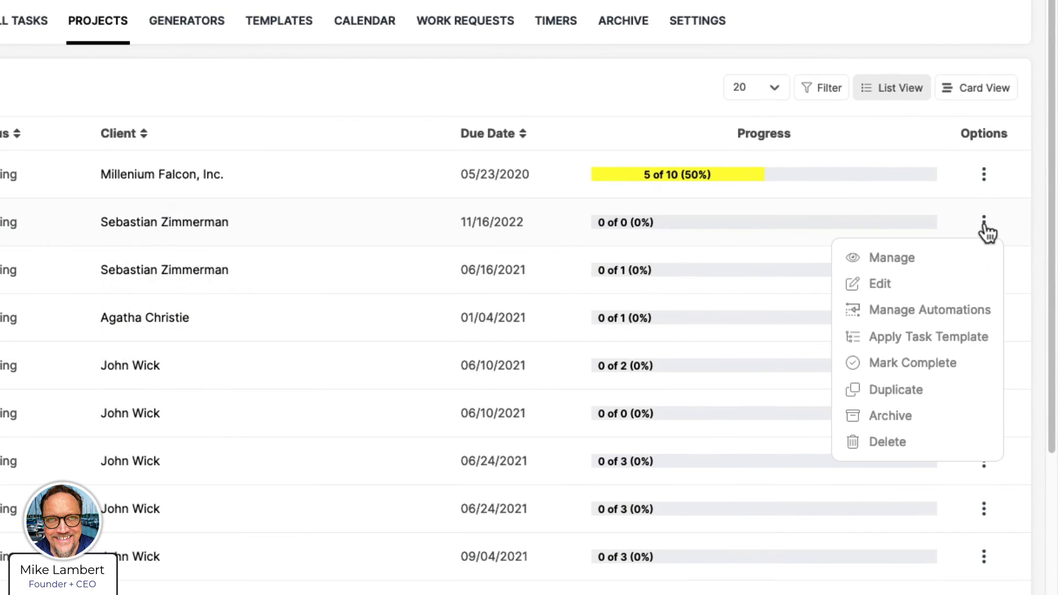
{"action": "left_click", "coordinate": [897, 339]}
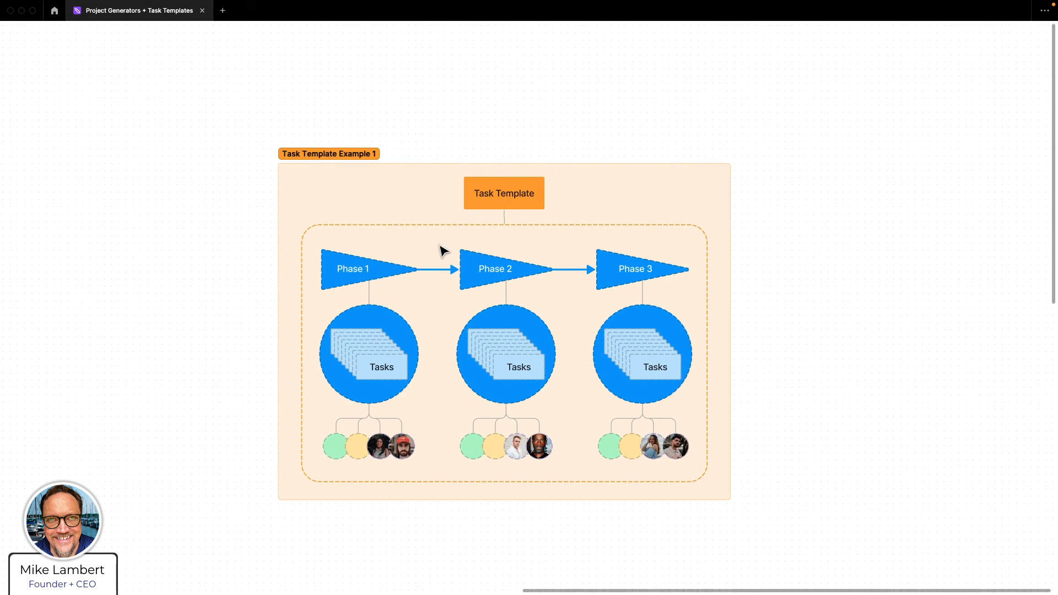
{"action": "scroll", "coordinate": [444, 250], "scroll_direction": "down", "scroll_amount": 5}
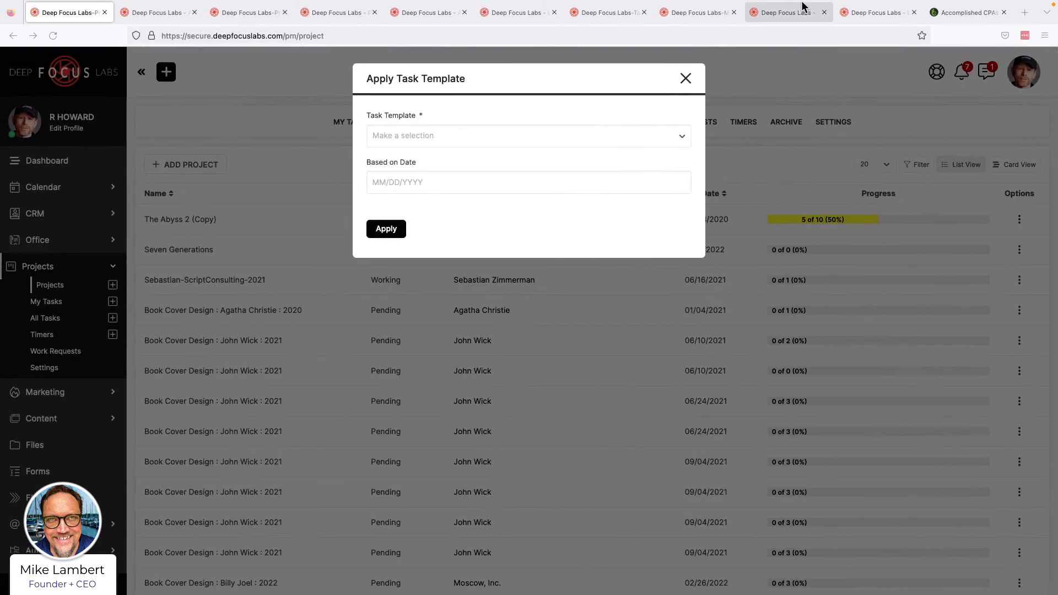
Back in the Monthly P&L Outreach automations, set the task template to Catering for On-site Production, applied to Contact's most recent Project
{"action": "left_click", "coordinate": [789, 12]}
{"action": "left_click", "coordinate": [870, 16]}
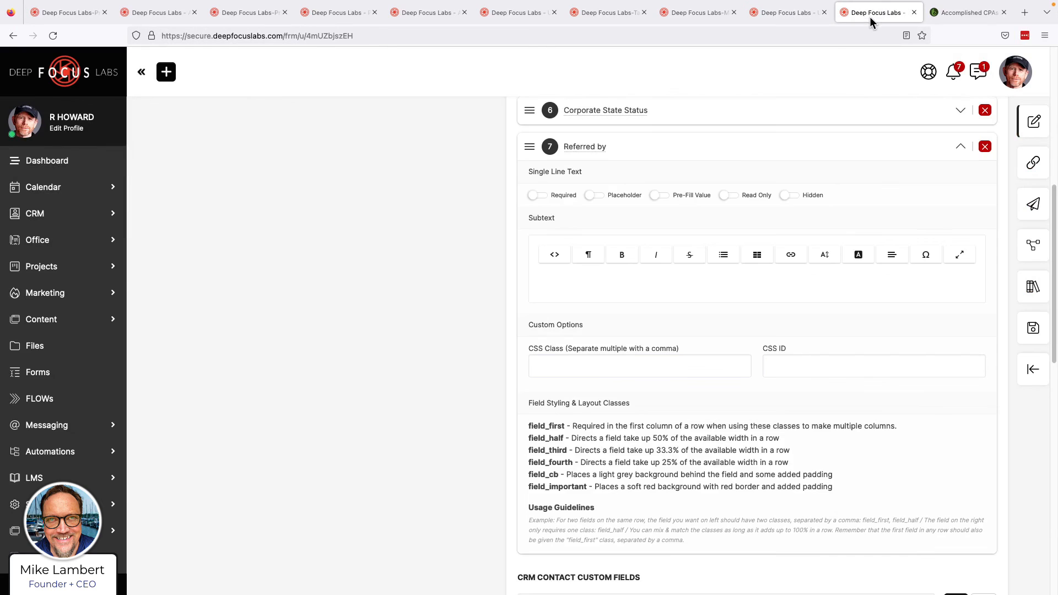
{"action": "left_click", "coordinate": [777, 11]}
{"action": "left_click", "coordinate": [145, 14]}
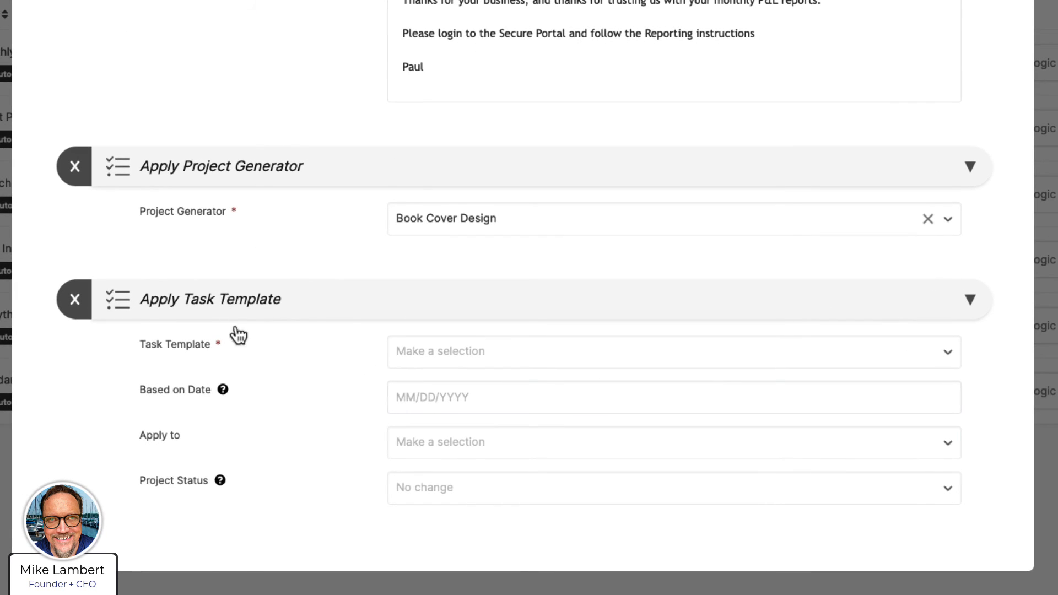
{"action": "left_click", "coordinate": [406, 361]}
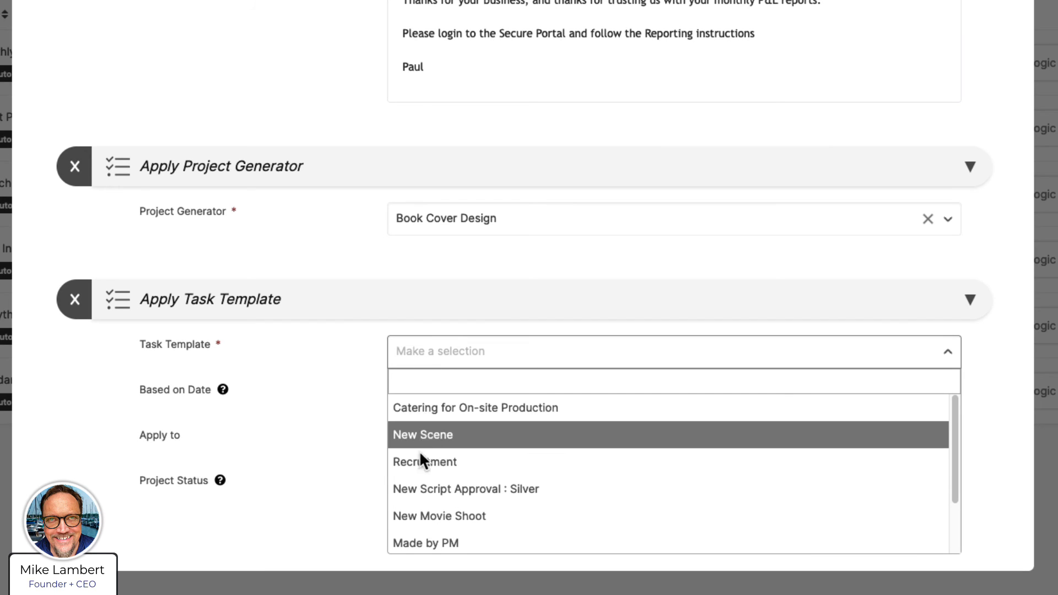
{"action": "left_click", "coordinate": [419, 414]}
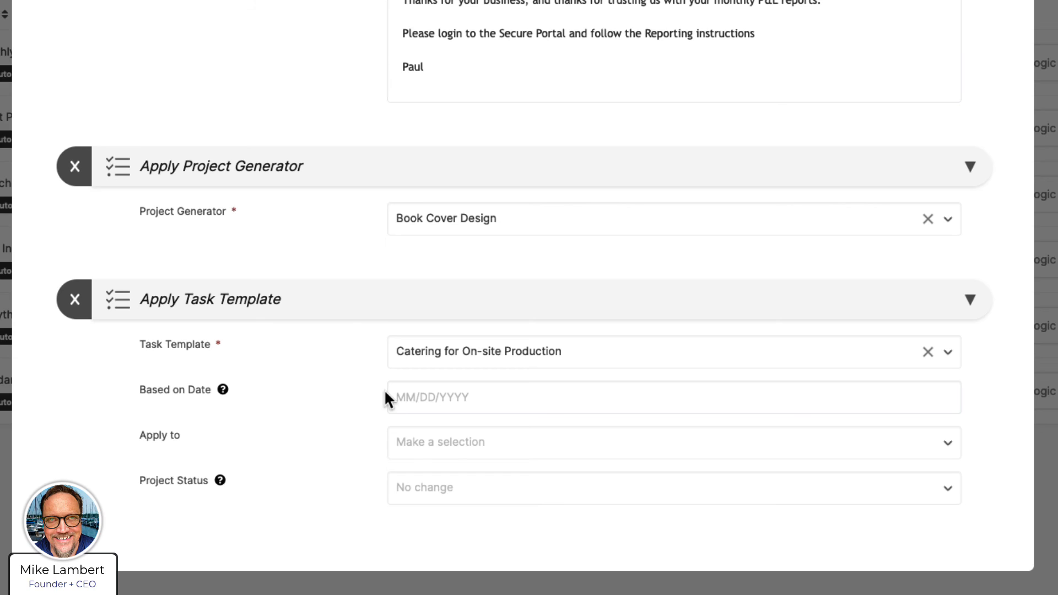
{"action": "left_click", "coordinate": [425, 448]}
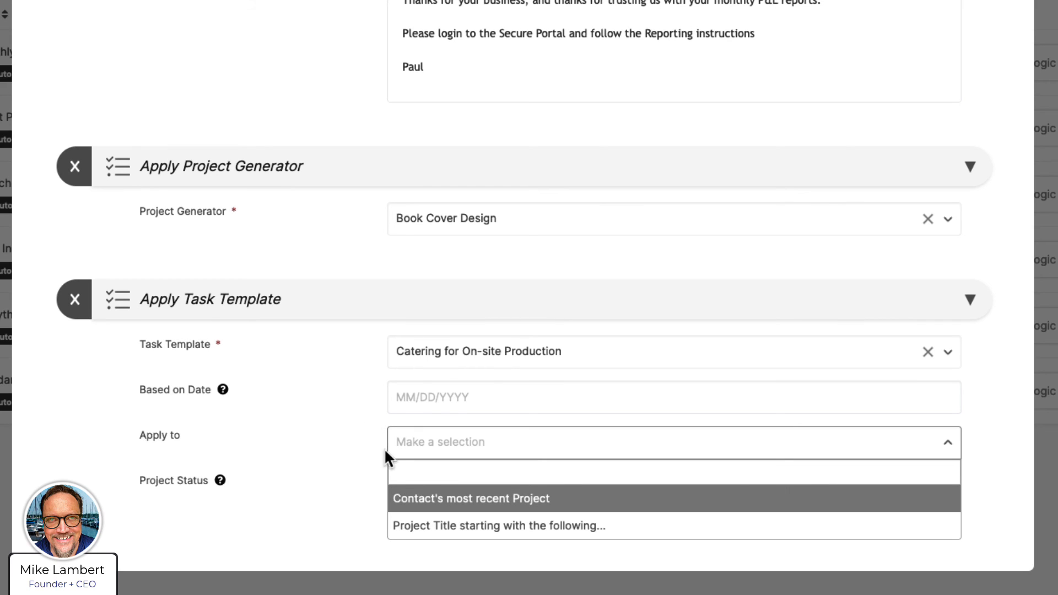
{"action": "left_click", "coordinate": [419, 498]}
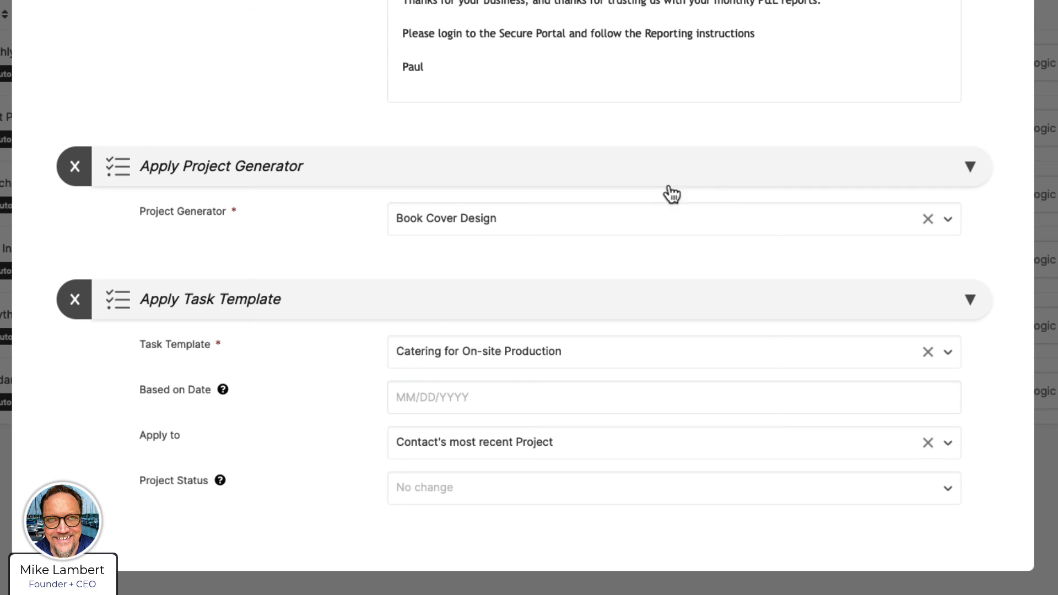
Change the Apply to setting to "Project Title starting with the following..." with WEBBLD as the search text
{"action": "left_click", "coordinate": [424, 446]}
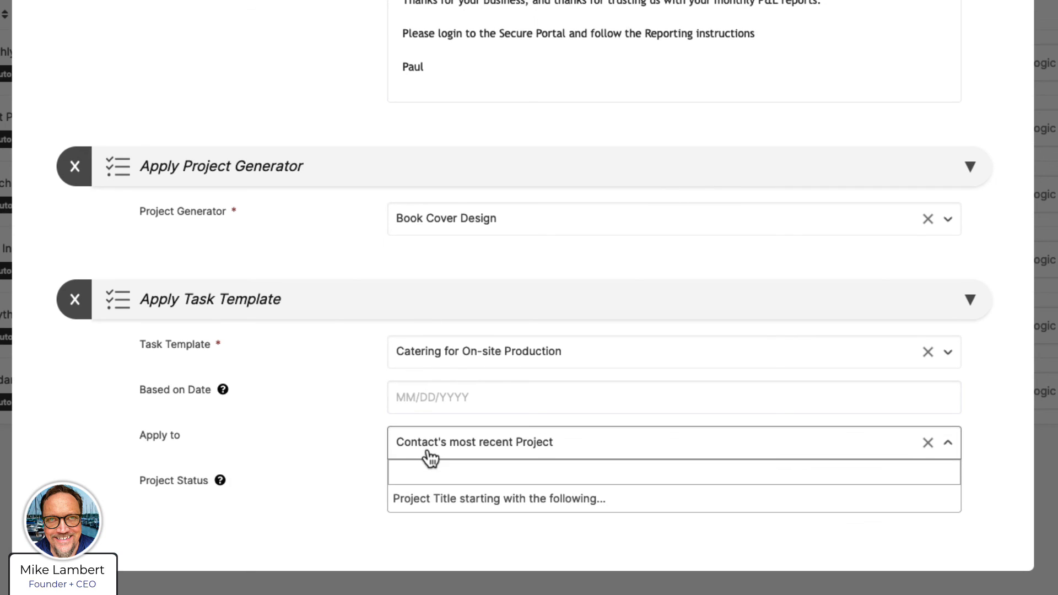
{"action": "left_click", "coordinate": [427, 498]}
{"action": "scroll", "coordinate": [392, 458], "scroll_direction": "down", "scroll_amount": 2}
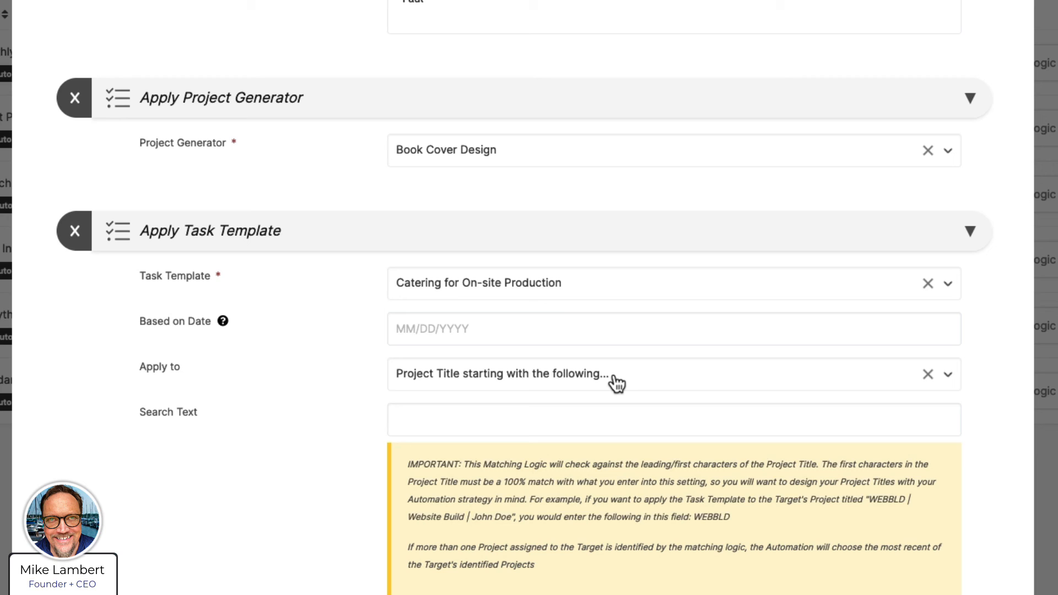
{"action": "scroll", "coordinate": [614, 380], "scroll_direction": "down", "scroll_amount": 1}
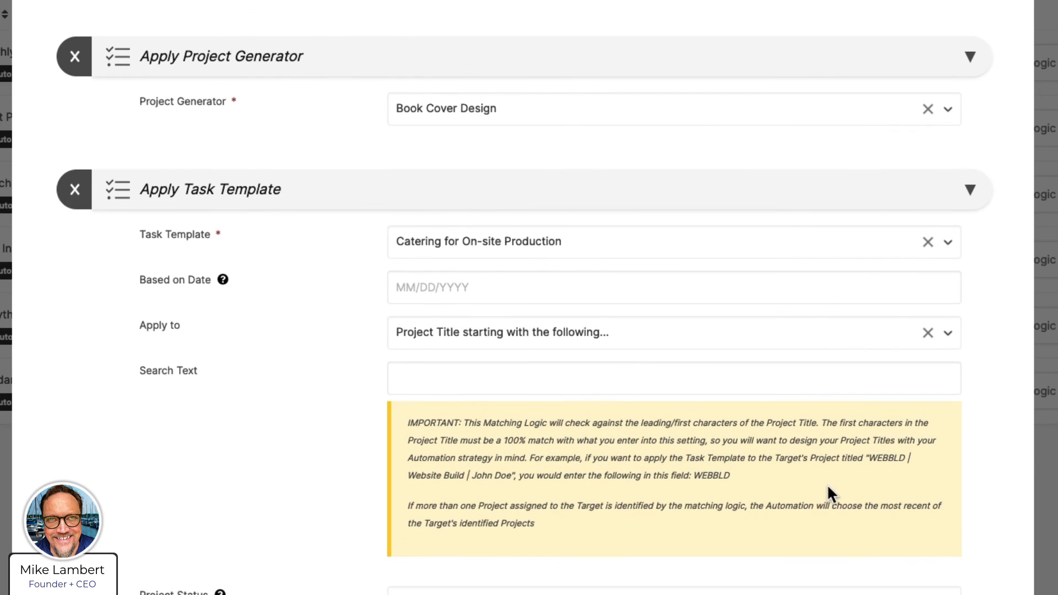
{"action": "double_click", "coordinate": [885, 458]}
{"action": "left_click", "coordinate": [469, 374]}
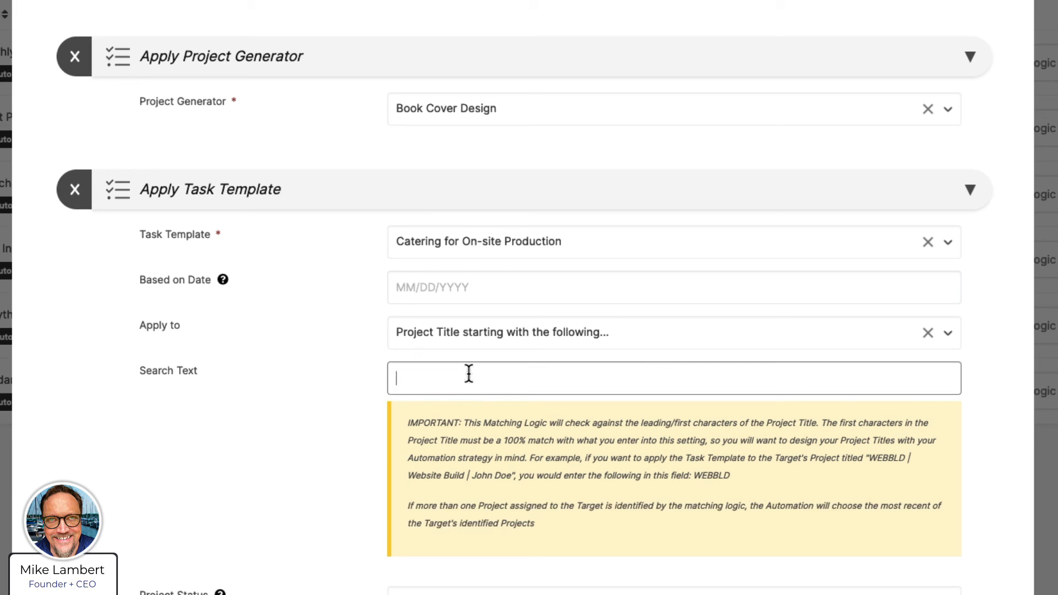
{"action": "type", "text": "WEBBLD"}
{"action": "left_click", "coordinate": [284, 376]}
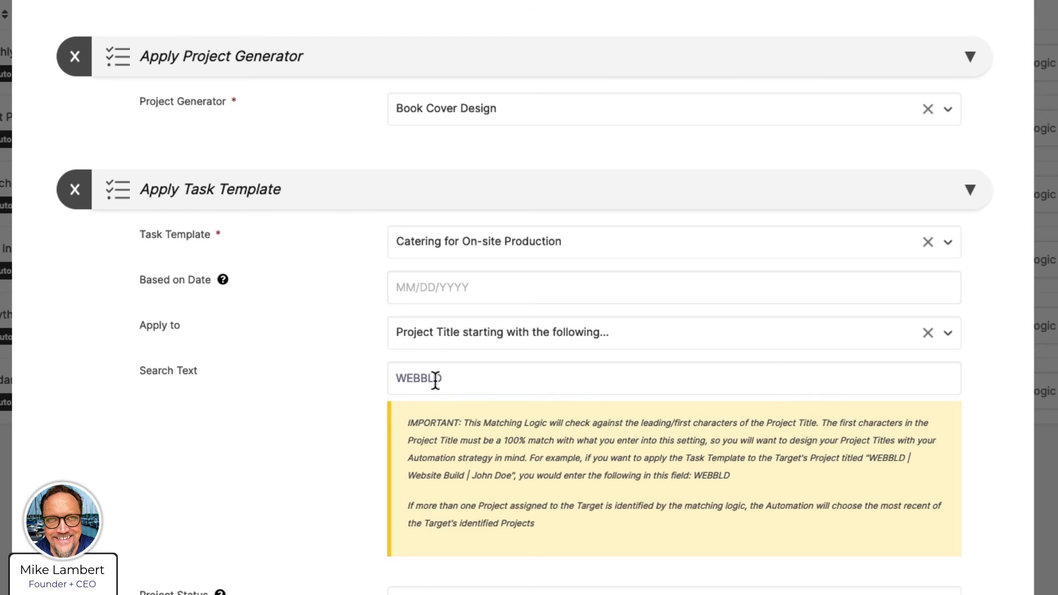
{"action": "left_click_drag", "start_coordinate": [438, 380], "coordinate": [395, 380]}
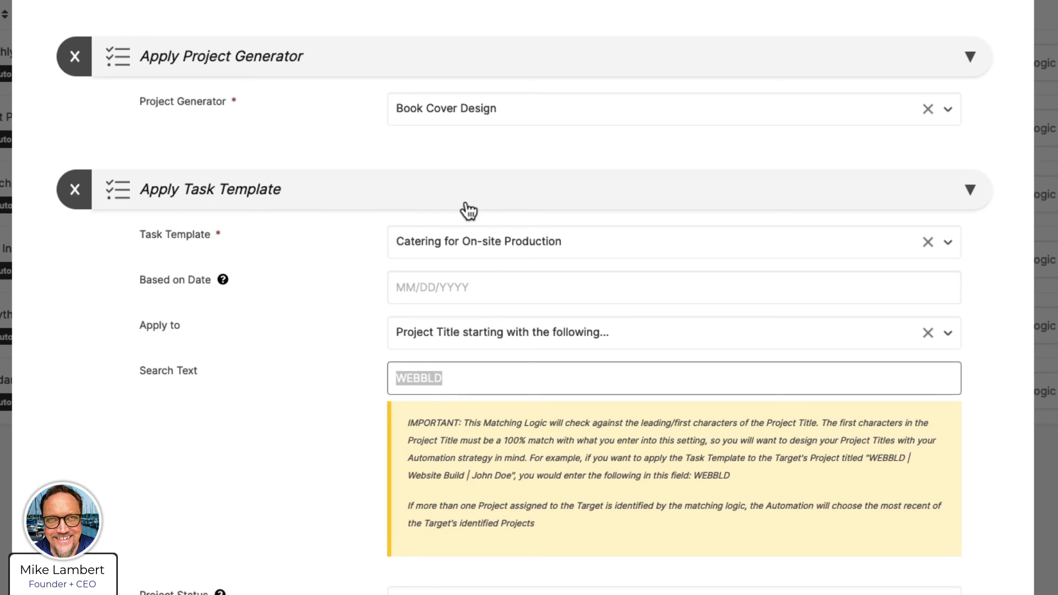
{"action": "left_click", "coordinate": [363, 359]}
Examine the Project Status choices of the Apply Task Template automation and review the template's full sequence of automations
{"action": "scroll", "coordinate": [364, 361], "scroll_direction": "down", "scroll_amount": 1}
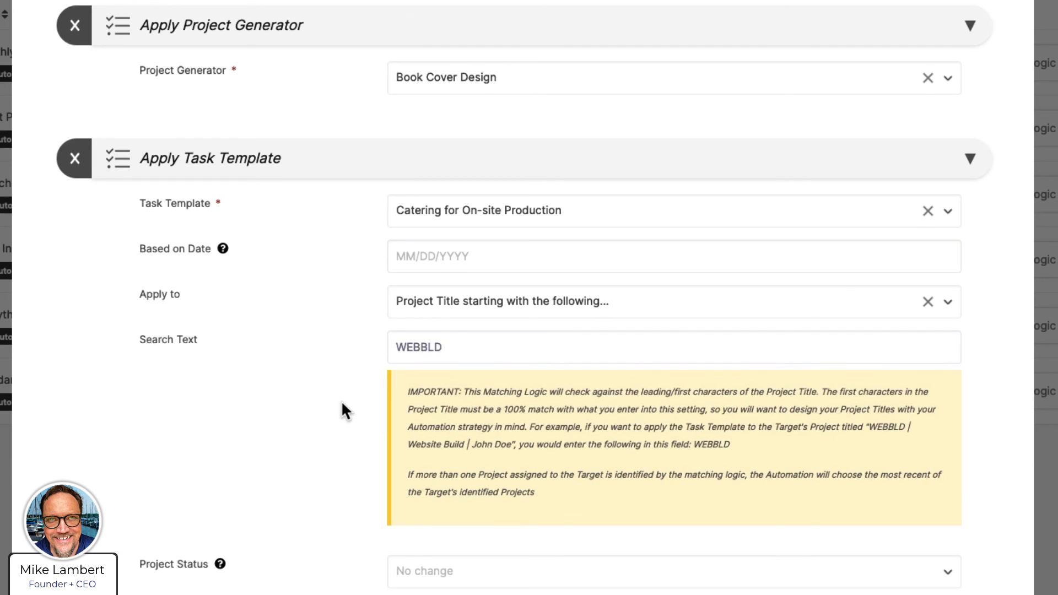
{"action": "scroll", "coordinate": [339, 410], "scroll_direction": "down", "scroll_amount": 2}
{"action": "left_click", "coordinate": [420, 513]}
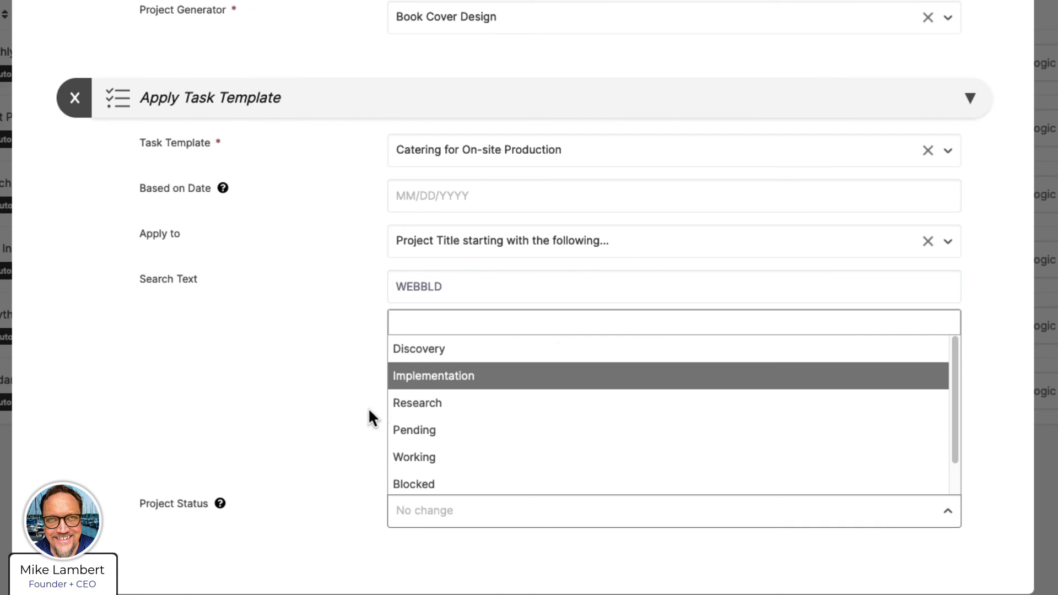
{"action": "key", "text": "Down"}
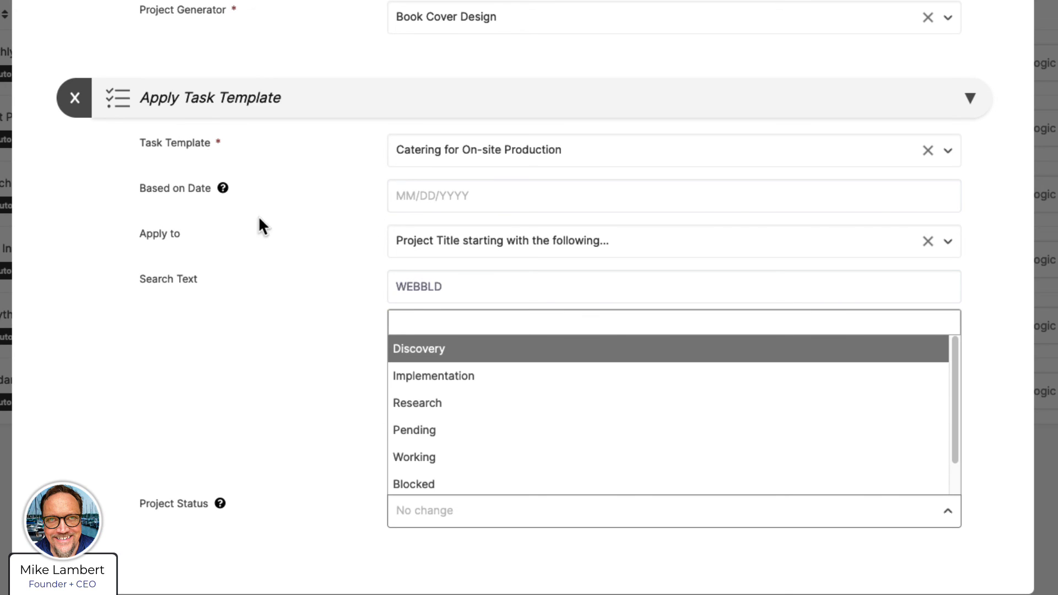
{"action": "left_click", "coordinate": [292, 383]}
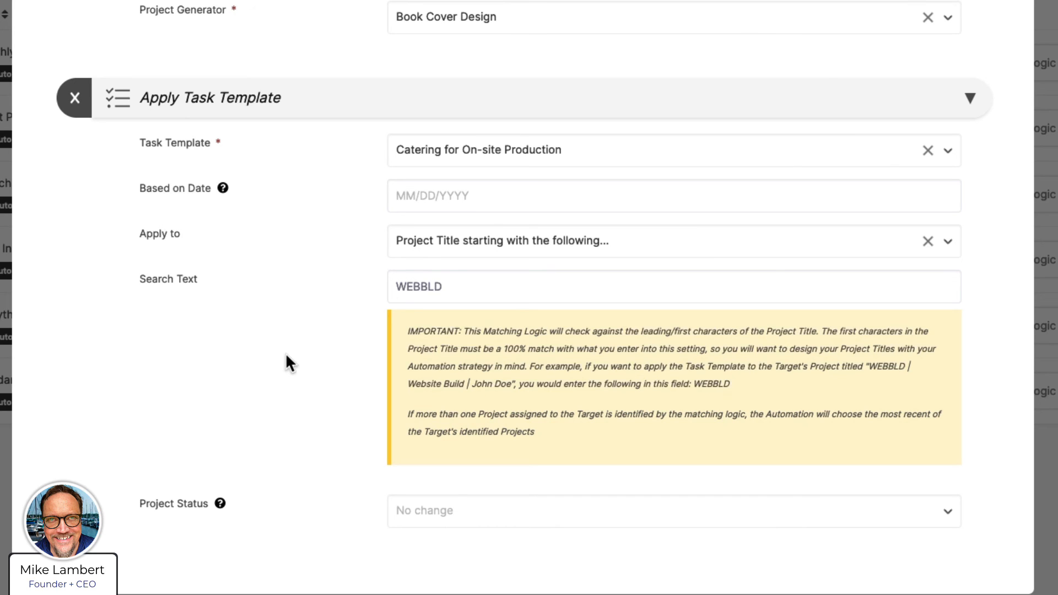
{"action": "scroll", "coordinate": [285, 353], "scroll_direction": "up", "scroll_amount": 10}
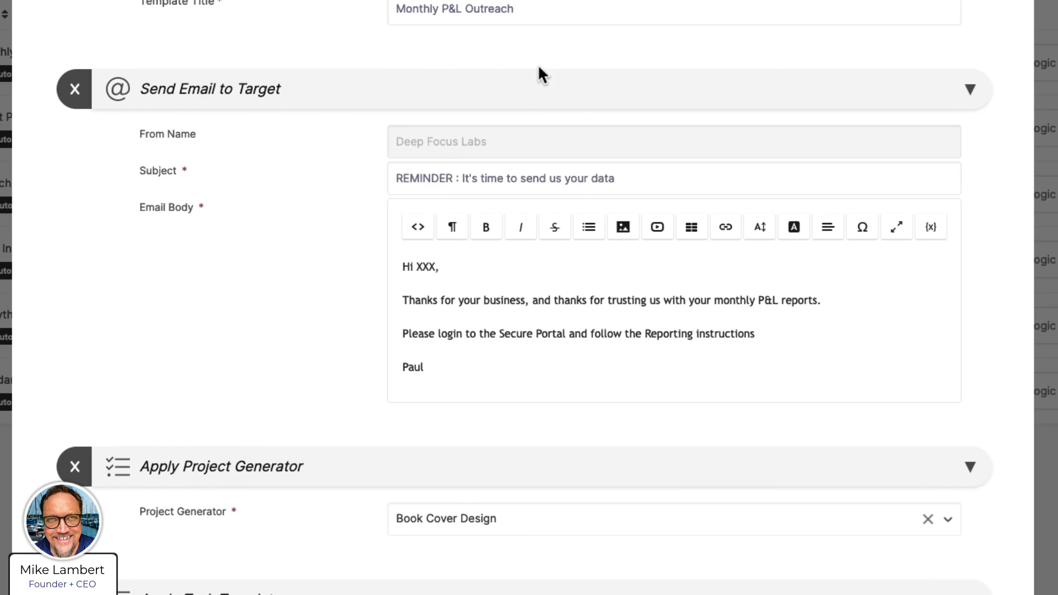
{"action": "scroll", "coordinate": [373, 177], "scroll_direction": "down", "scroll_amount": 7}
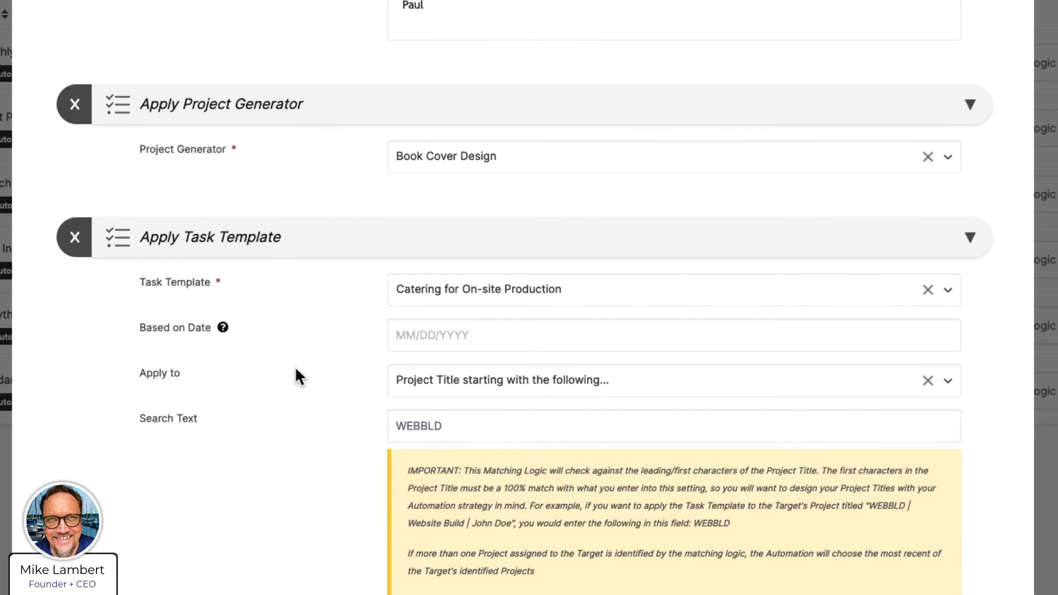
{"action": "scroll", "coordinate": [298, 377], "scroll_direction": "down", "scroll_amount": 1}
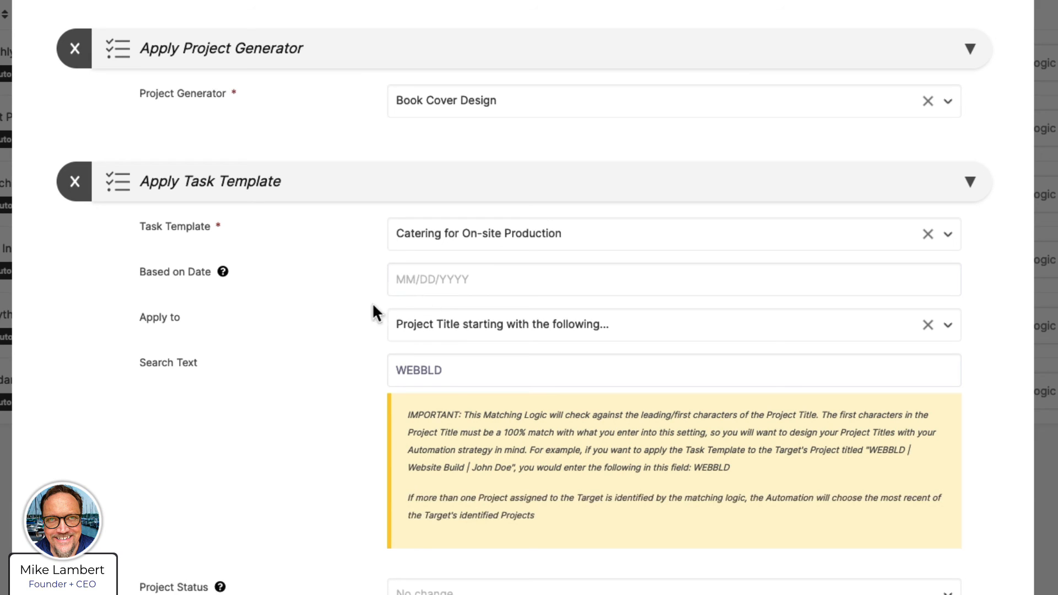
Set the Apply Task Template automation's Project Status to Working
{"action": "left_click", "coordinate": [413, 329]}
{"action": "left_click", "coordinate": [414, 329]}
{"action": "scroll", "coordinate": [322, 432], "scroll_direction": "down", "scroll_amount": 2}
{"action": "left_click", "coordinate": [425, 496]}
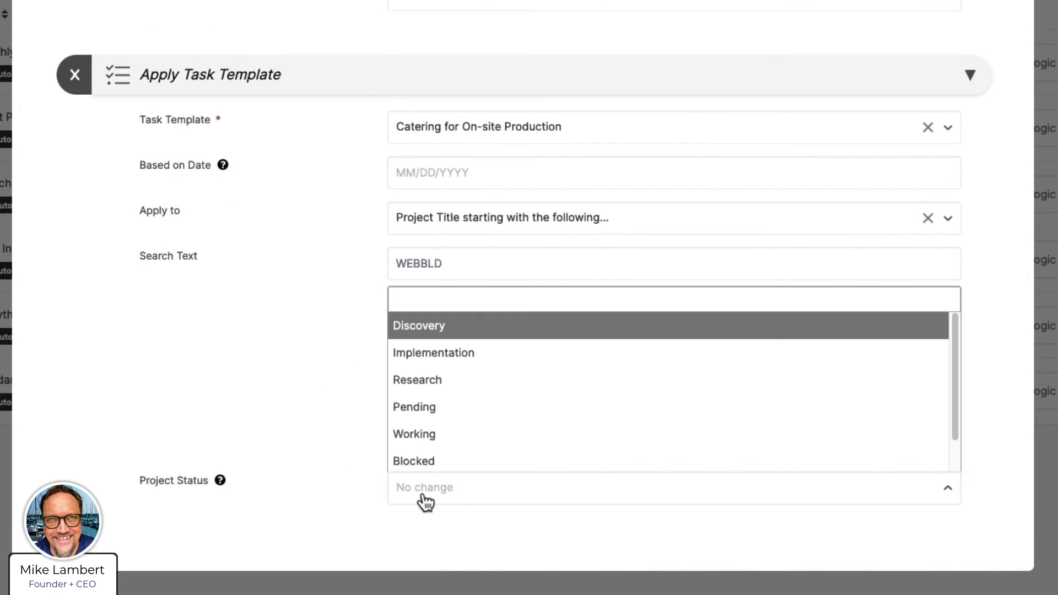
{"action": "left_click", "coordinate": [425, 435]}
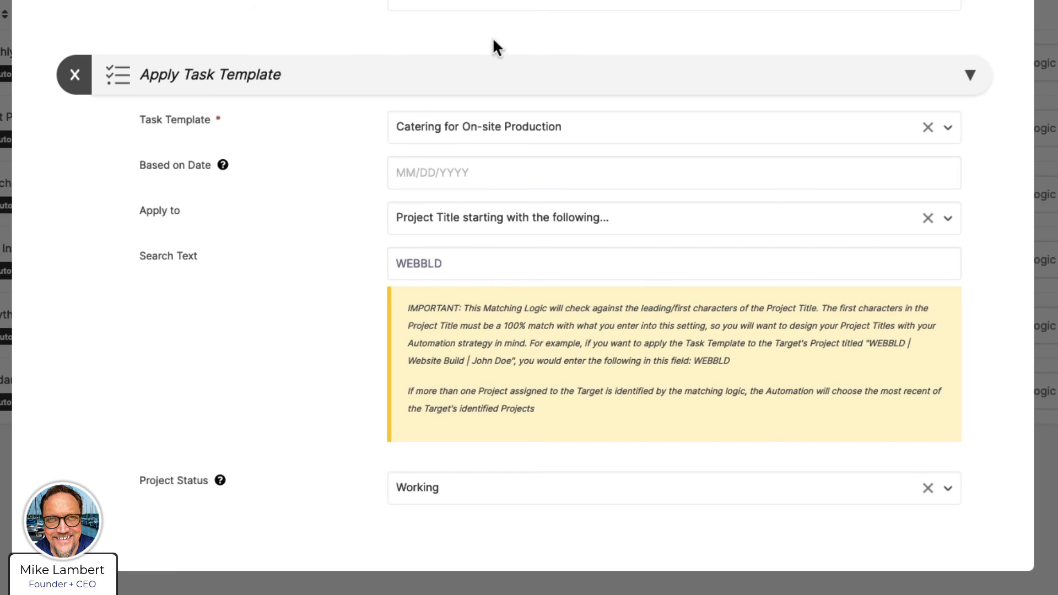
Revisit the update form's field list with its Referred by field and the kickoff form's Project Generator assignment
{"action": "left_click", "coordinate": [428, 226]}
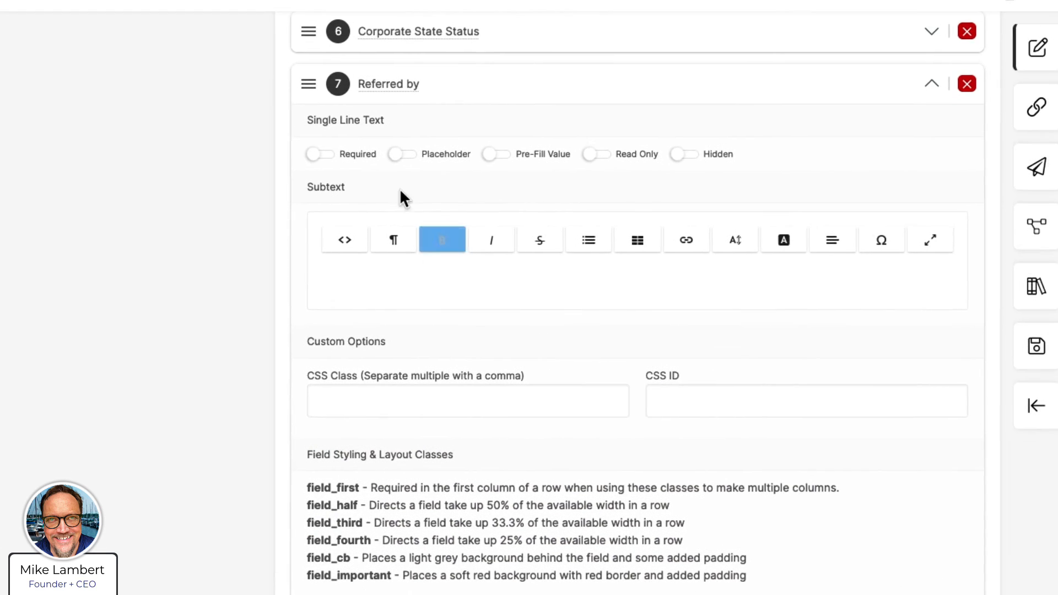
{"action": "scroll", "coordinate": [380, 196], "scroll_direction": "up", "scroll_amount": 4}
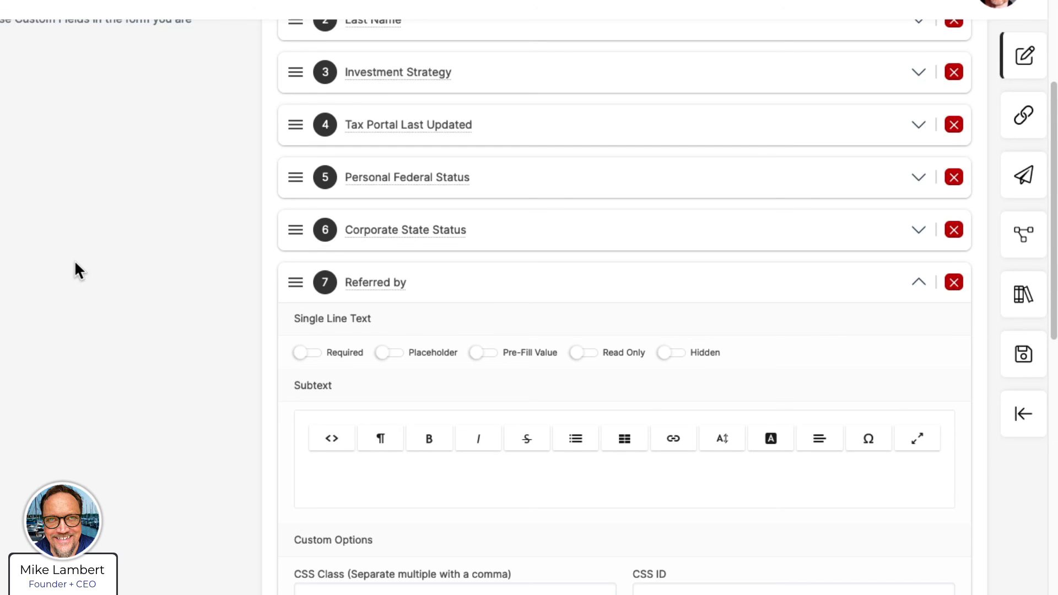
{"action": "scroll", "coordinate": [197, 254], "scroll_direction": "up", "scroll_amount": 7}
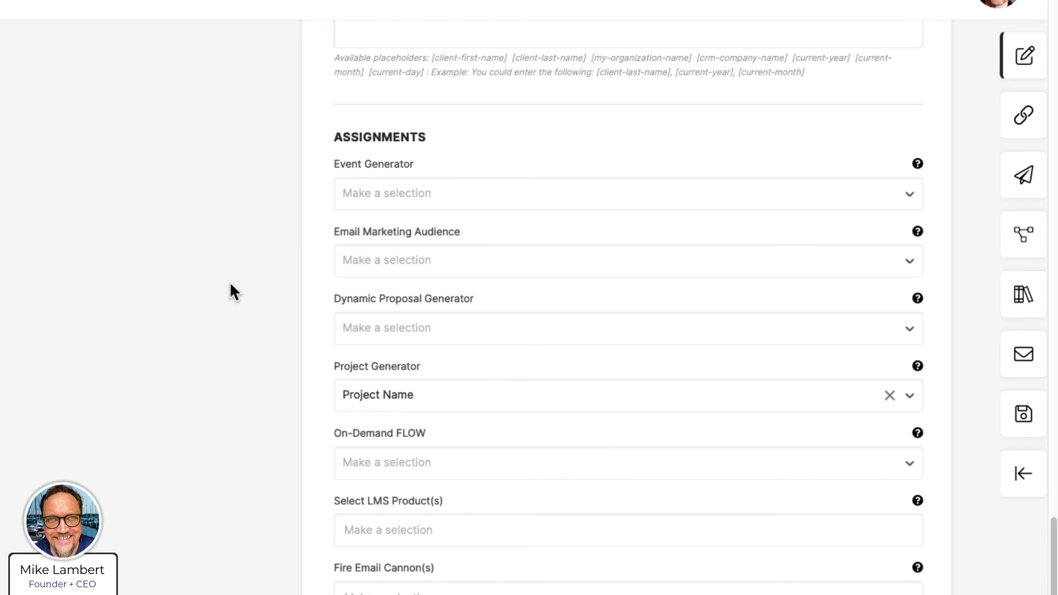
Review the kickoff form's settings for known and unknown targets, back up to its Project Custom Fields section
{"action": "scroll", "coordinate": [230, 284], "scroll_direction": "up", "scroll_amount": 3}
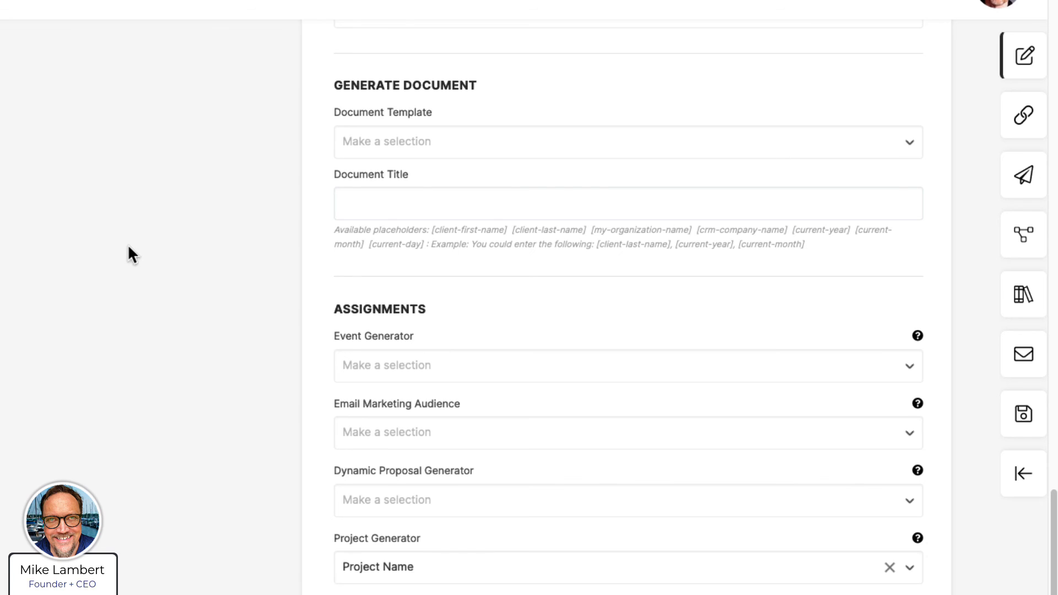
{"action": "scroll", "coordinate": [127, 265], "scroll_direction": "up", "scroll_amount": 10}
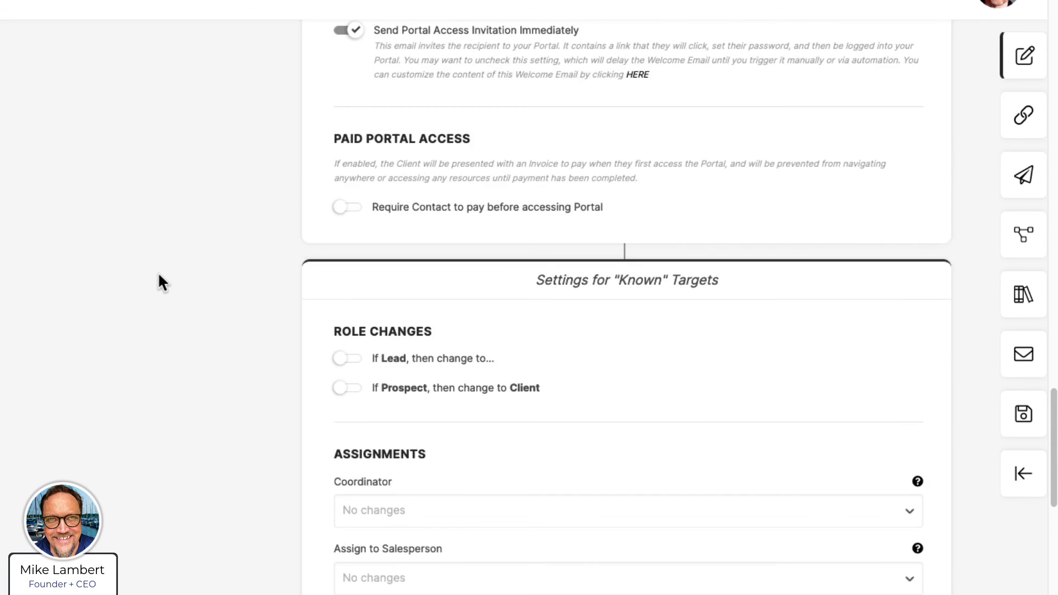
{"action": "scroll", "coordinate": [246, 257], "scroll_direction": "up", "scroll_amount": 10}
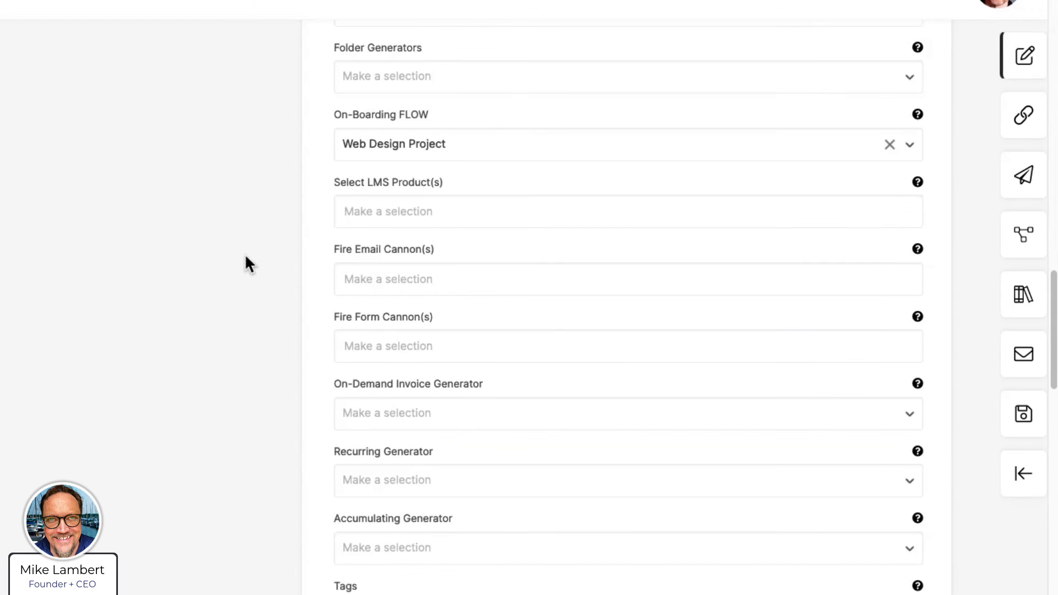
{"action": "scroll", "coordinate": [246, 255], "scroll_direction": "up", "scroll_amount": 10}
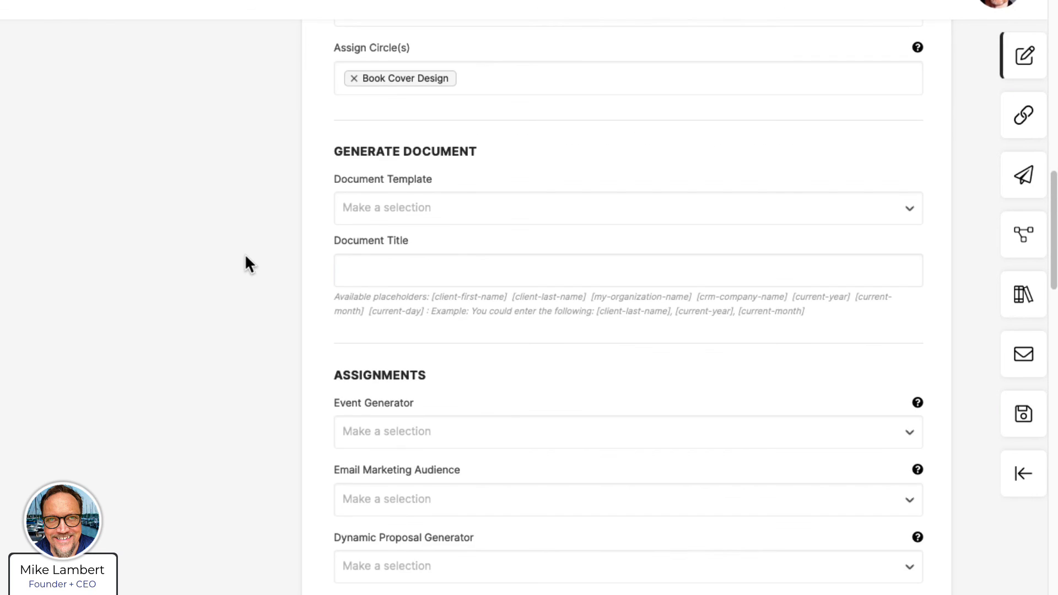
{"action": "scroll", "coordinate": [269, 241], "scroll_direction": "up", "scroll_amount": 10}
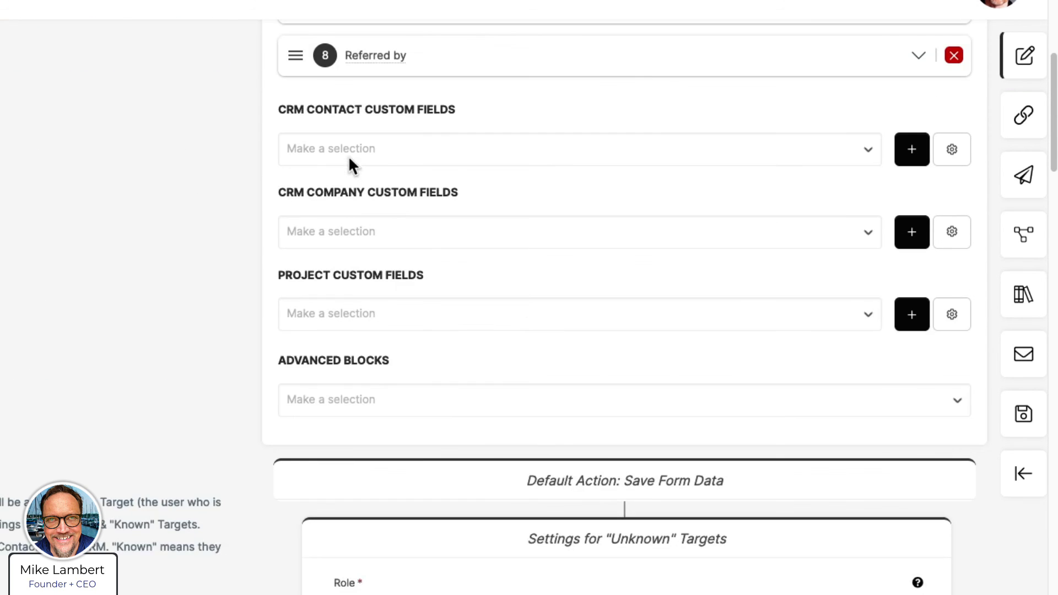
{"action": "scroll", "coordinate": [351, 165], "scroll_direction": "up", "scroll_amount": 1}
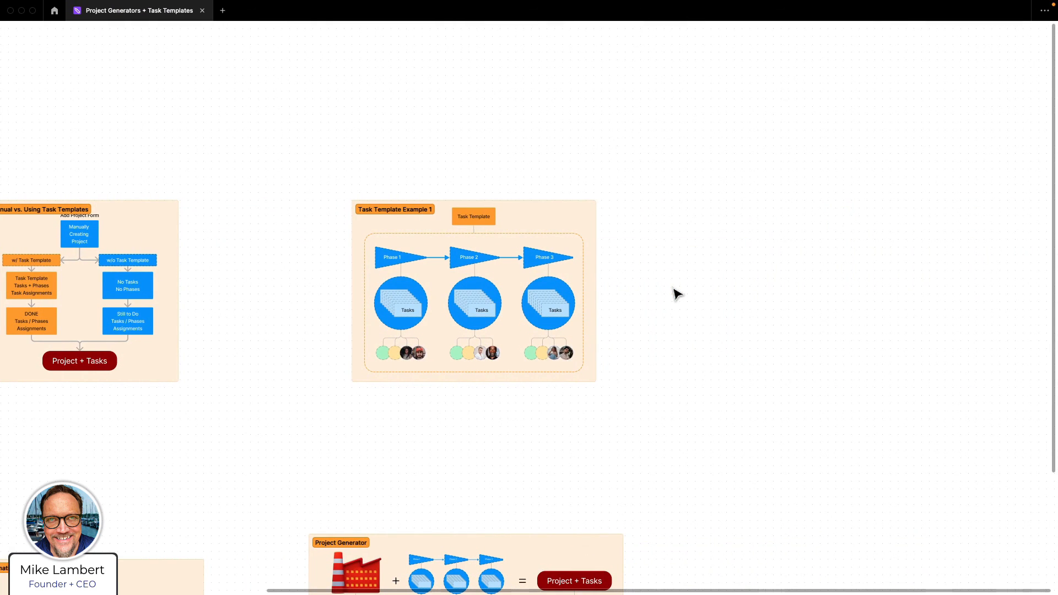
Examine the Project Generator diagram on the Project Generators + Task Templates board
{"action": "scroll", "coordinate": [673, 295], "scroll_direction": "down", "scroll_amount": 4}
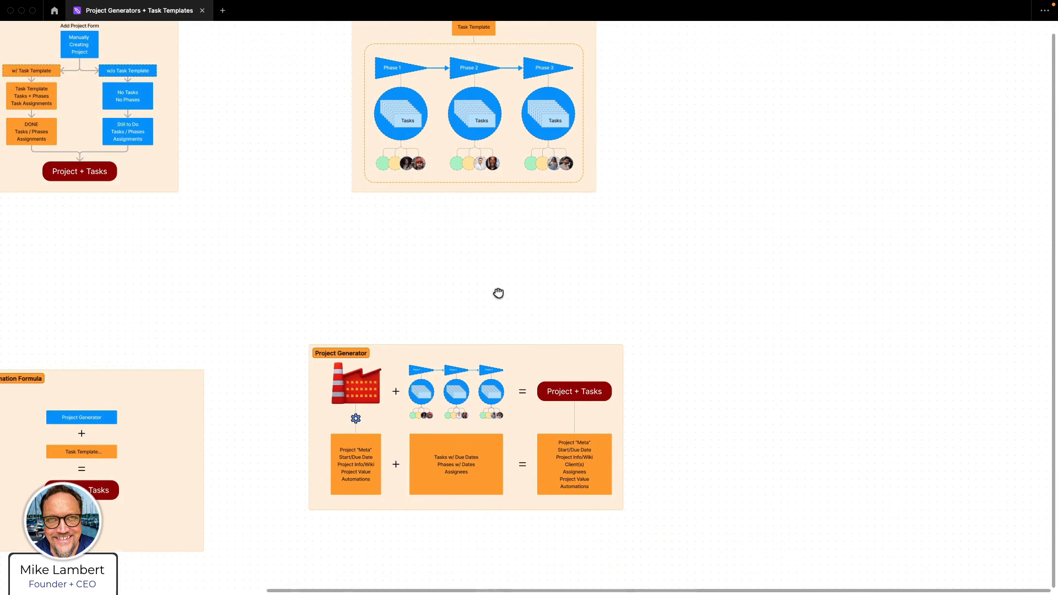
{"action": "left_click_drag", "start_coordinate": [498, 292], "coordinate": [539, 125]}
{"action": "scroll", "coordinate": [588, 239], "scroll_direction": "up", "scroll_amount": 5}
{"action": "scroll", "coordinate": [545, 159], "scroll_direction": "up", "scroll_amount": 3}
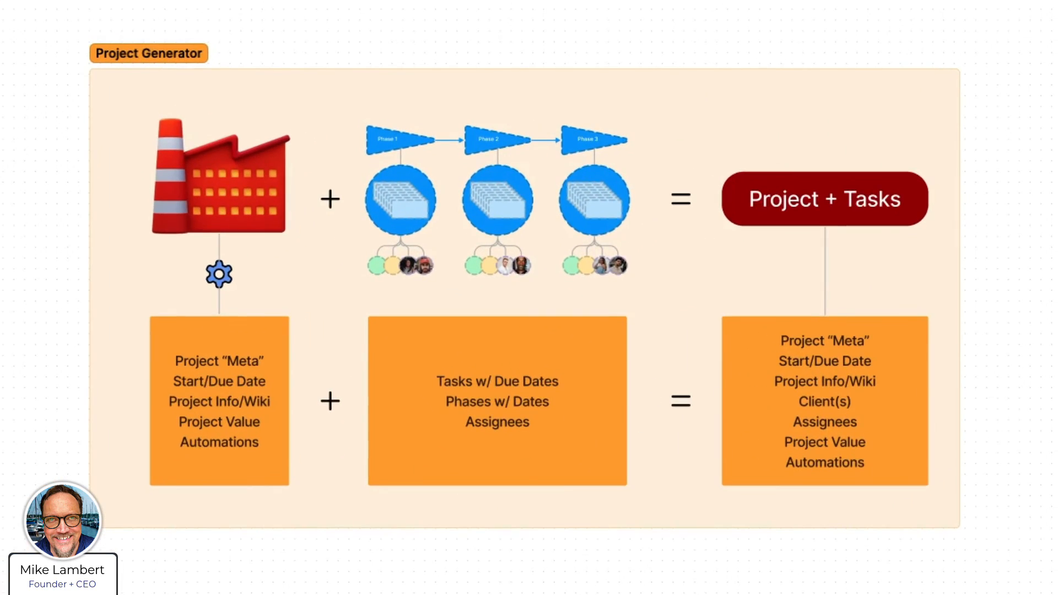